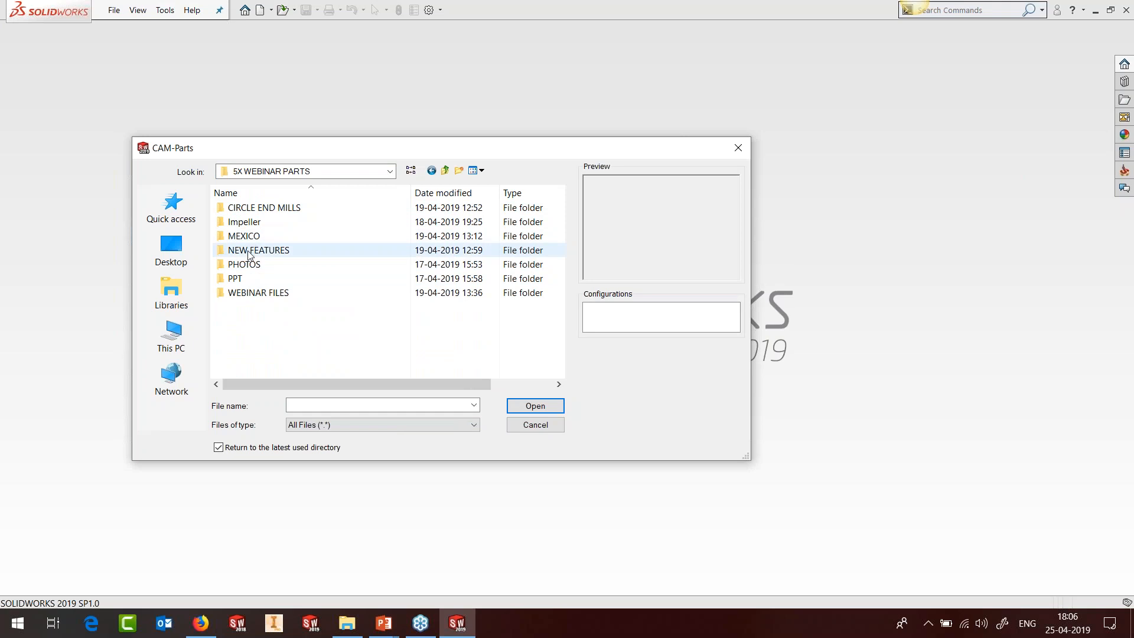
# Open the CAM-Part FRONT SHIFT.PRT from the NEW FEATURES folder
pyautogui.click(254, 236)
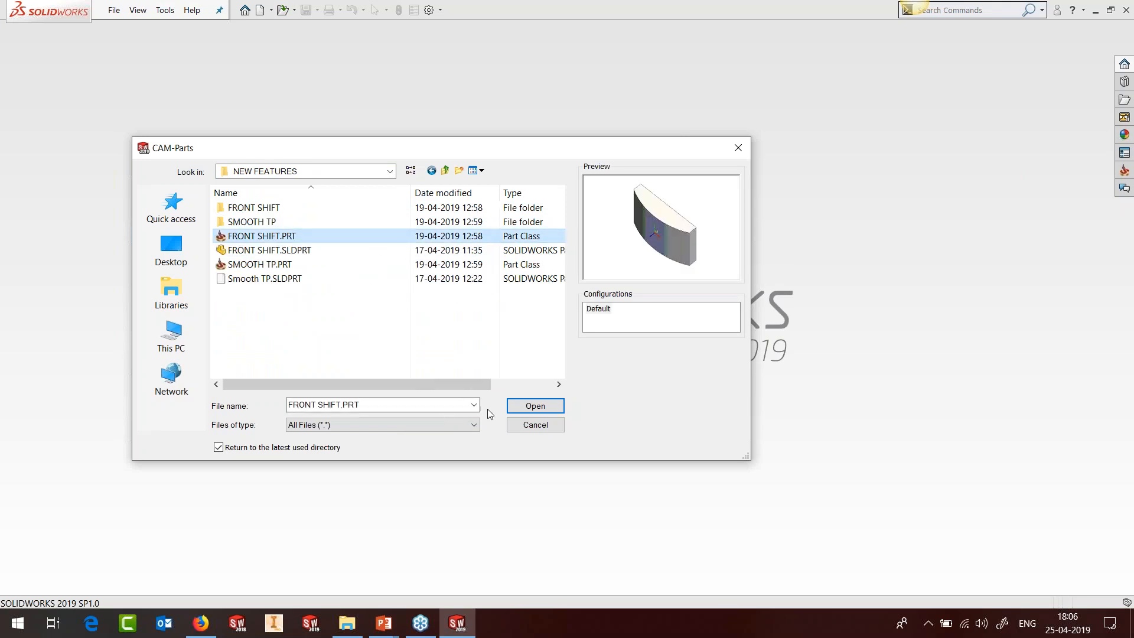
pyautogui.click(535, 406)
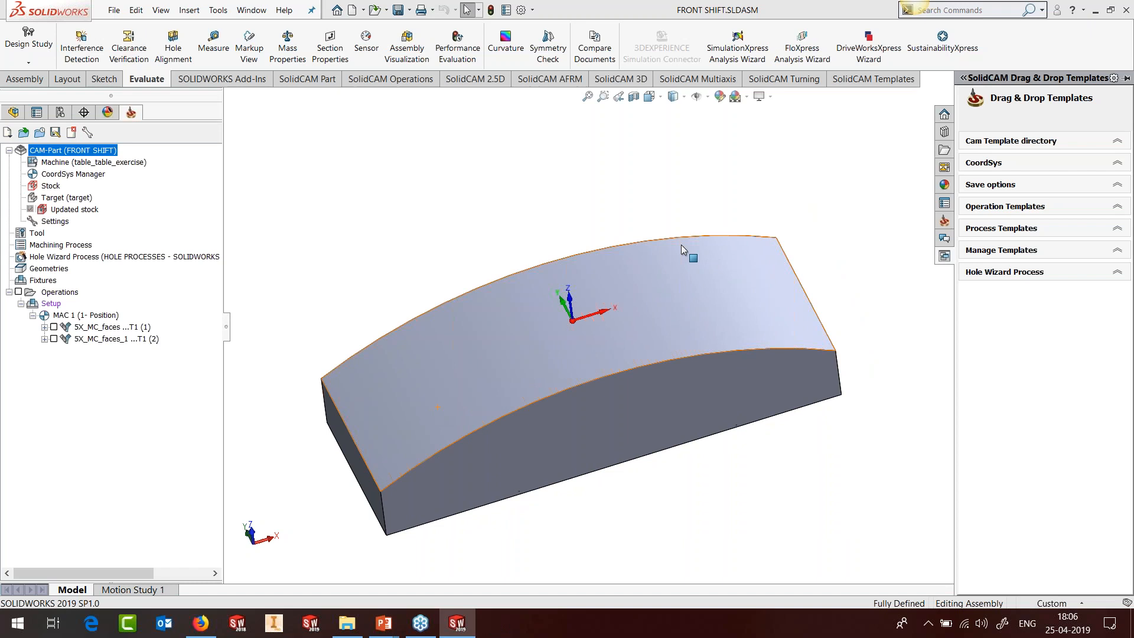
pyautogui.scroll(1, 558, 345)
pyautogui.scroll(-1, 560, 347)
pyautogui.moveTo(574, 359); pyautogui.dragTo(585, 354, button='middle')
# Open the 5X_MC_faces operation for editing and bring up its advanced tool axis control settings
pyautogui.rightClick(112, 331)
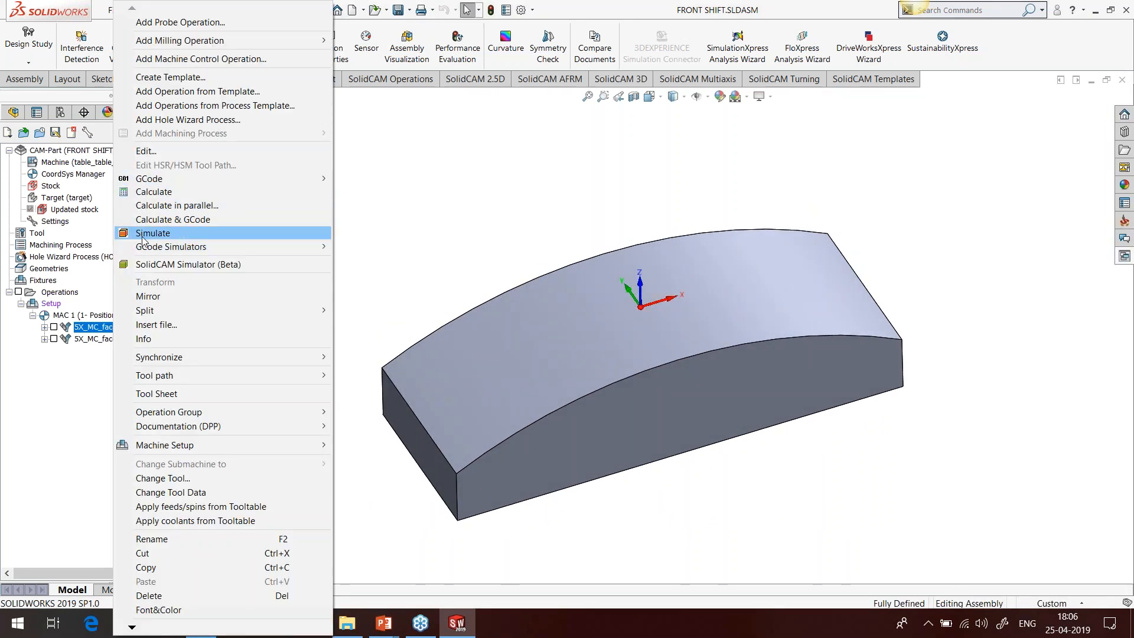
pyautogui.click(146, 151)
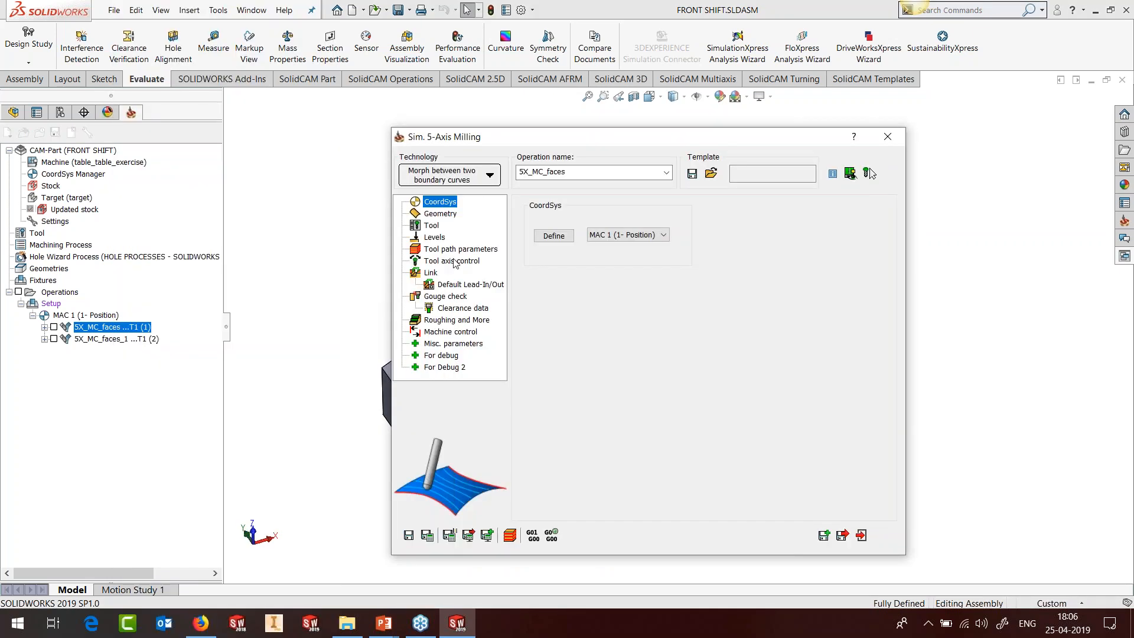
pyautogui.click(452, 261)
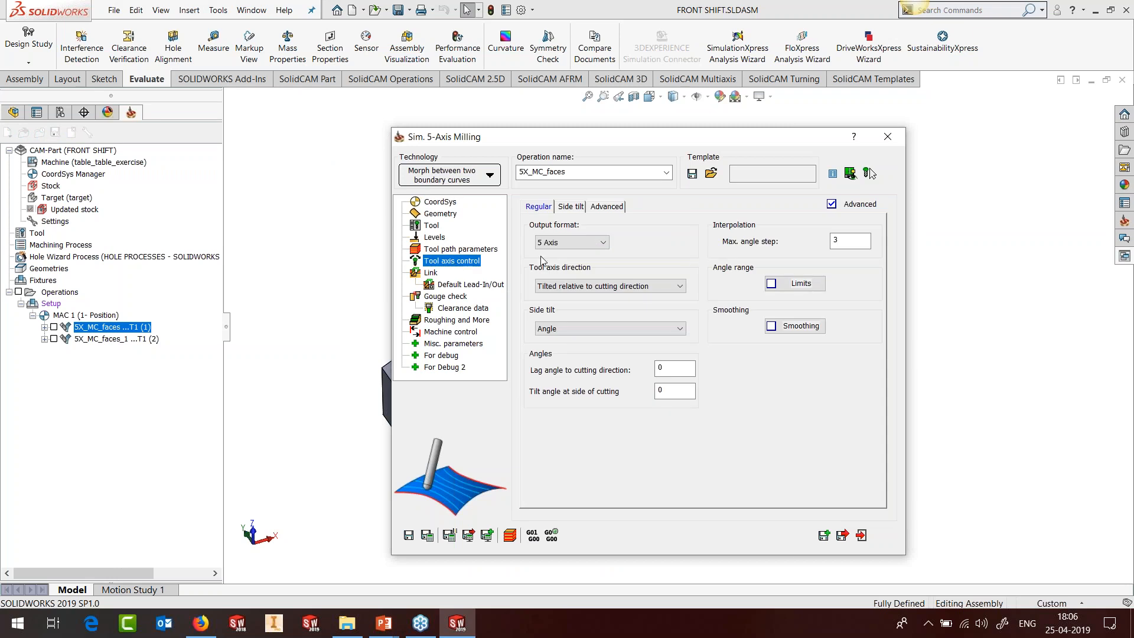
pyautogui.click(600, 206)
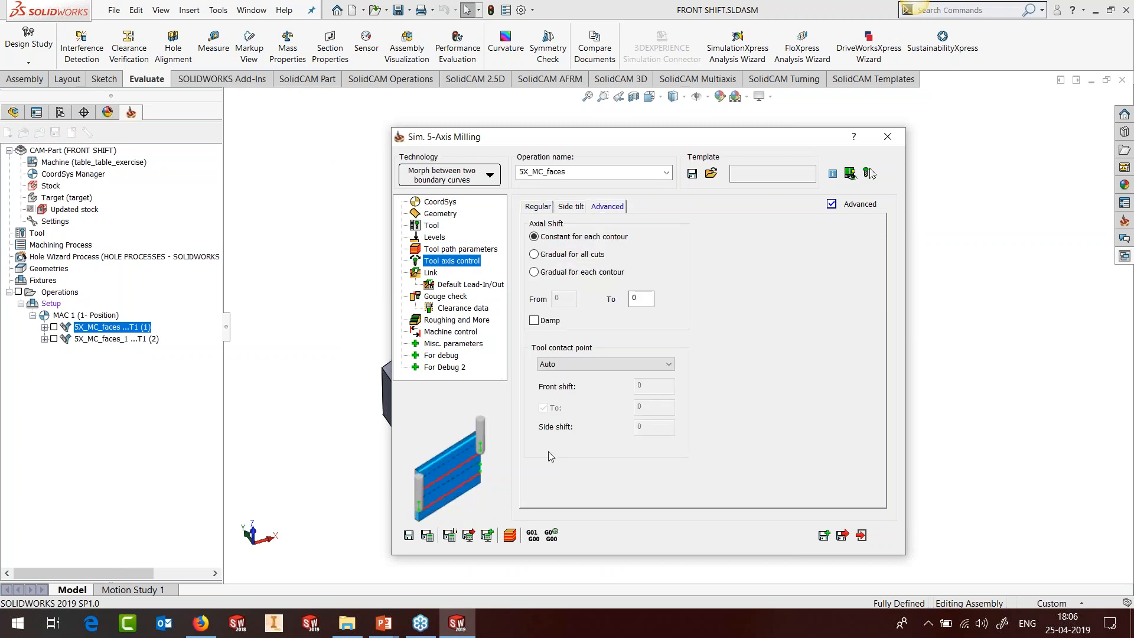
# Try the user-defined tool contact point, check its front and side shift fields, and restore the contact point to Auto
pyautogui.click(629, 364)
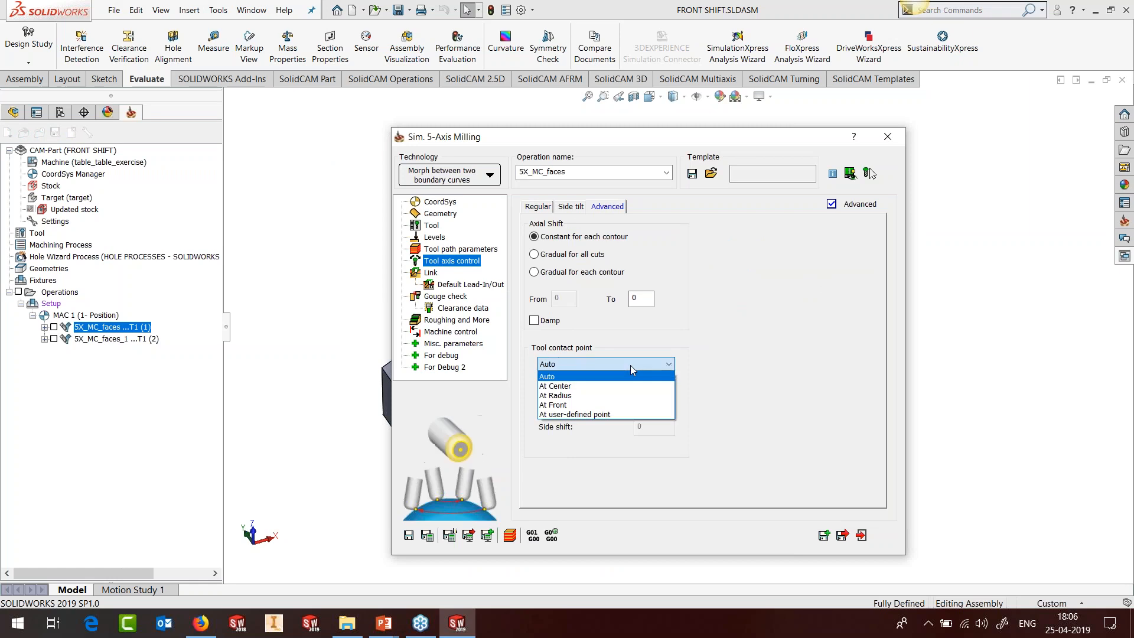
pyautogui.click(590, 414)
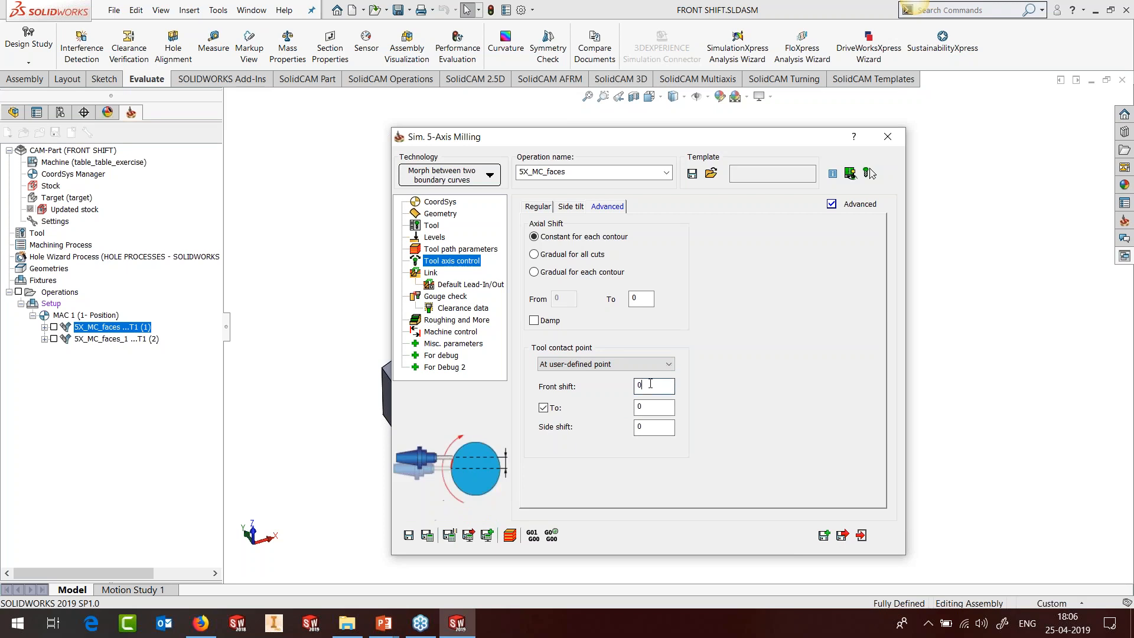
pyautogui.click(640, 425)
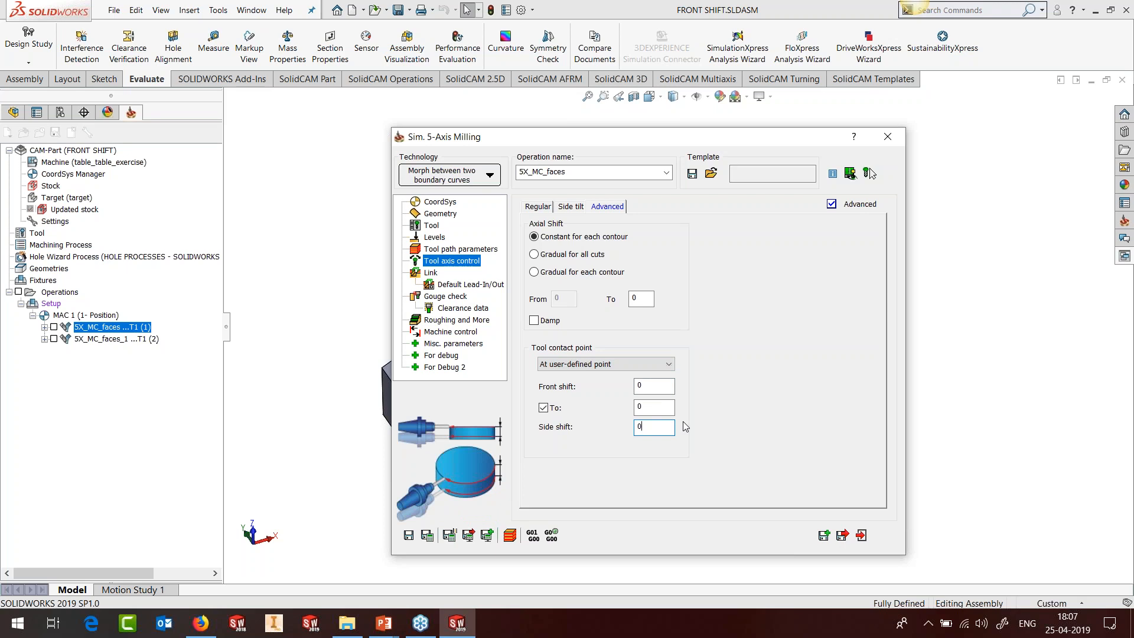
pyautogui.doubleClick(639, 385)
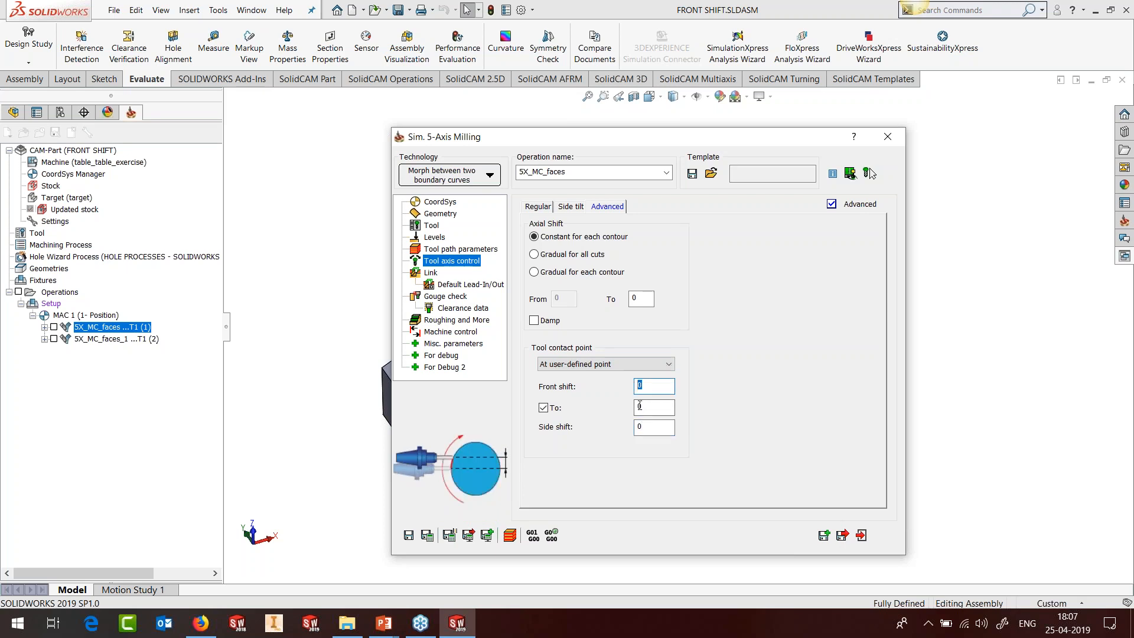
pyautogui.doubleClick(640, 406)
pyautogui.click(606, 364)
pyautogui.click(591, 373)
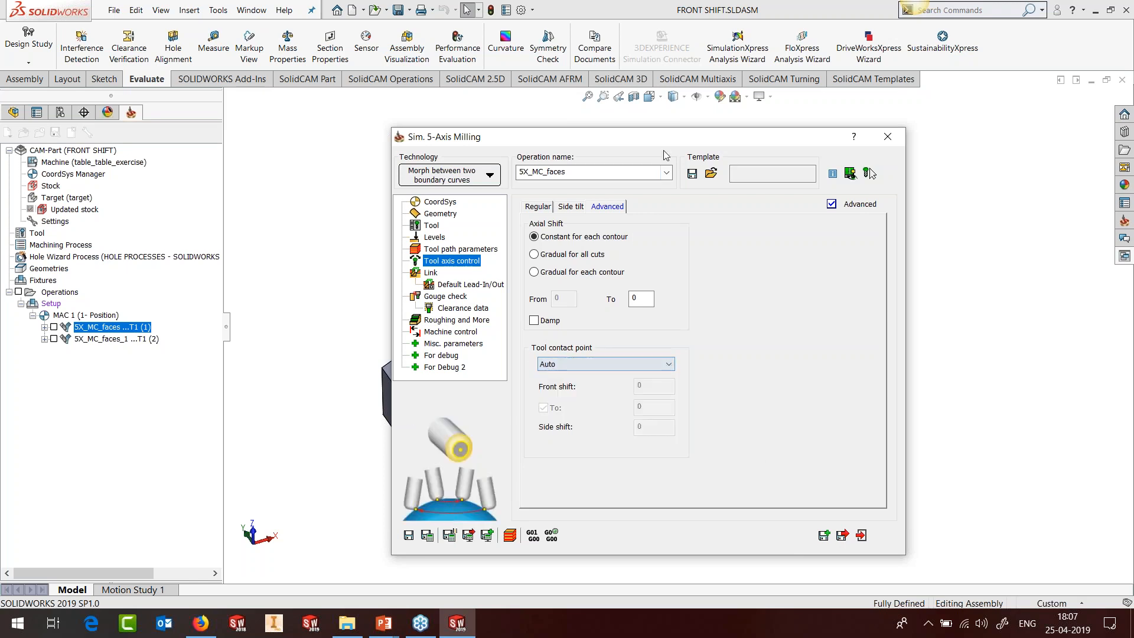
# Simulate the 5X_MC_faces operation in the Bottom view and inspect the tool contact at the start edge of the arc
pyautogui.click(510, 535)
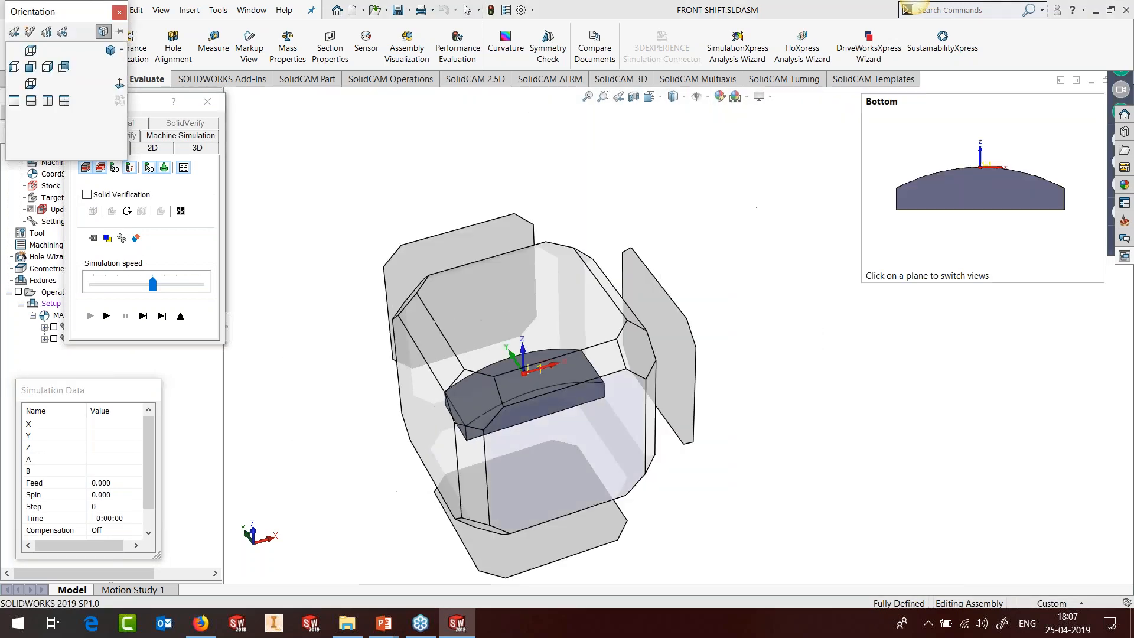
pyautogui.click(600, 425)
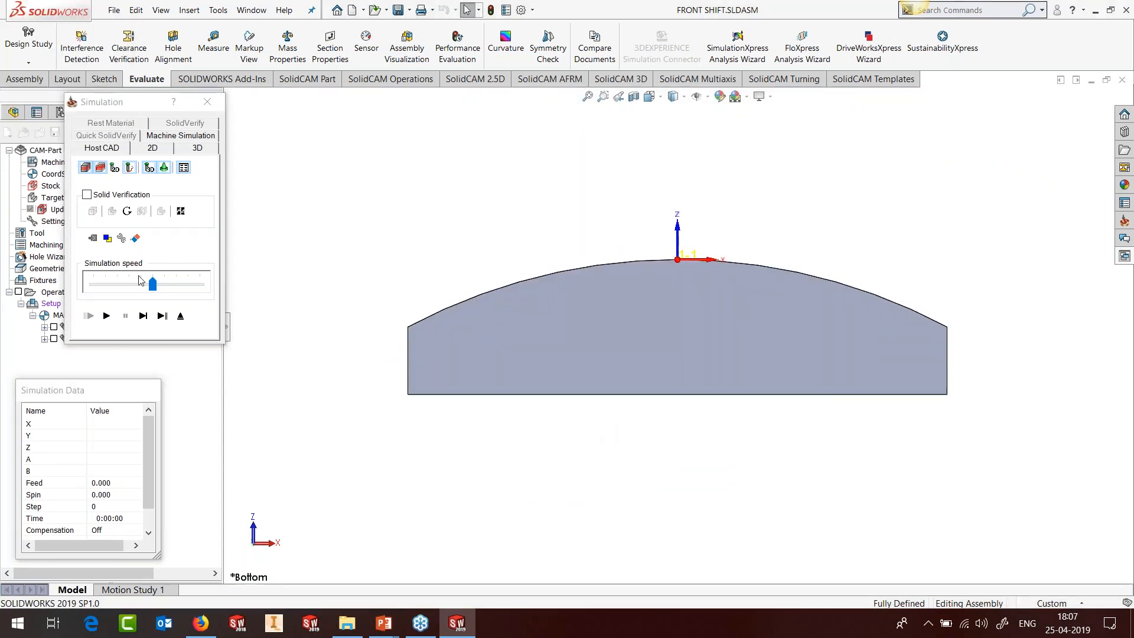
pyautogui.click(144, 314)
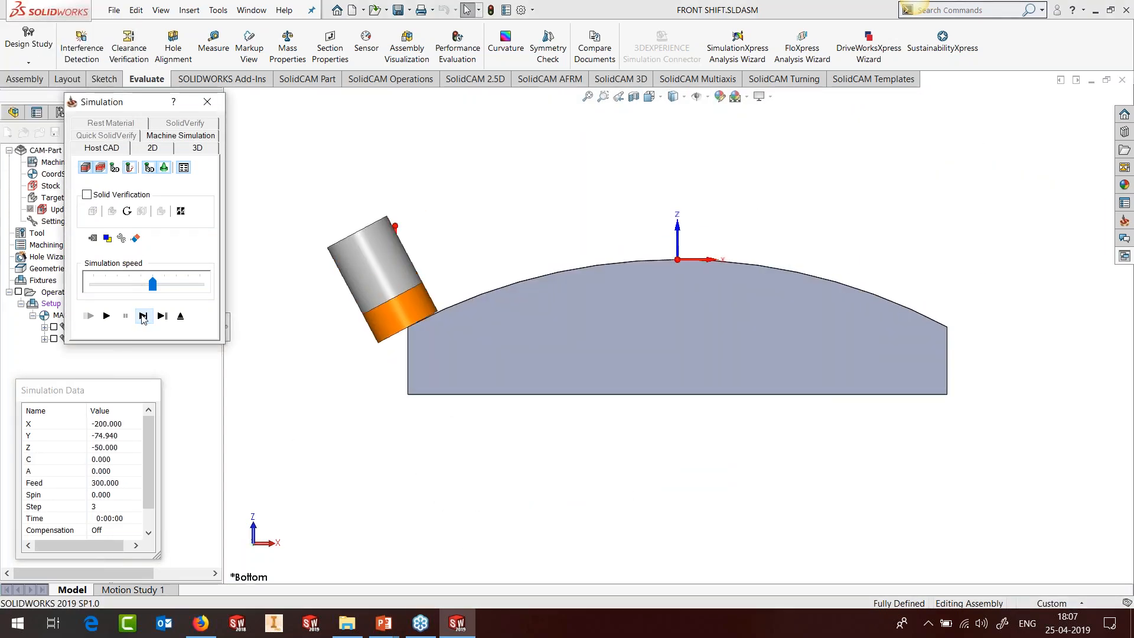
pyautogui.scroll(5, 410, 319)
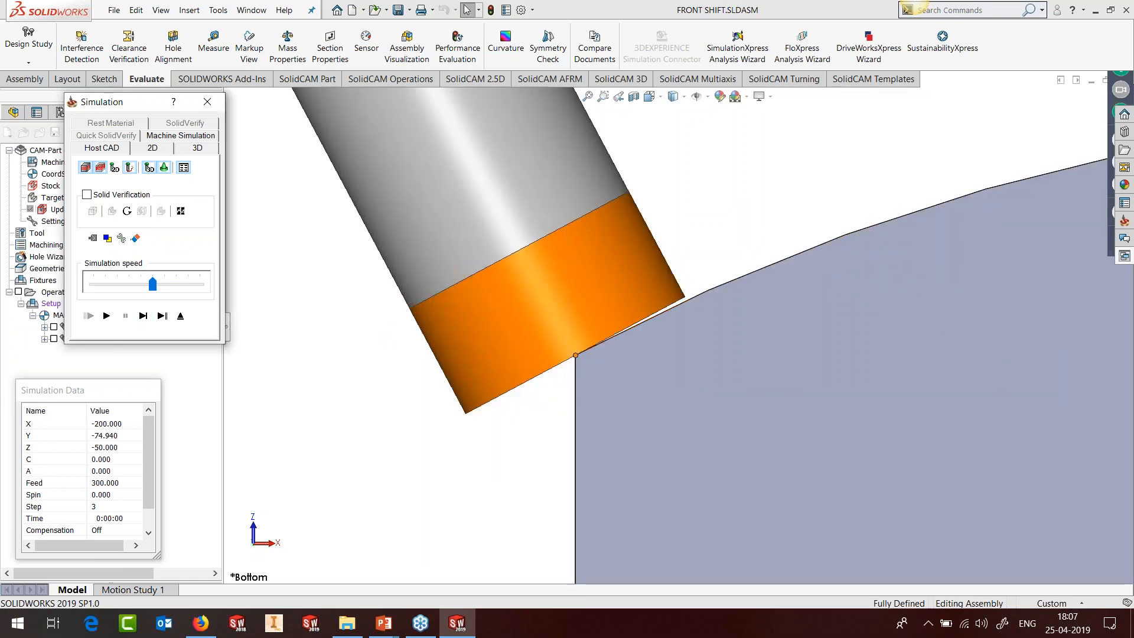
pyautogui.click(525, 306)
pyautogui.scroll(-12, 664, 362)
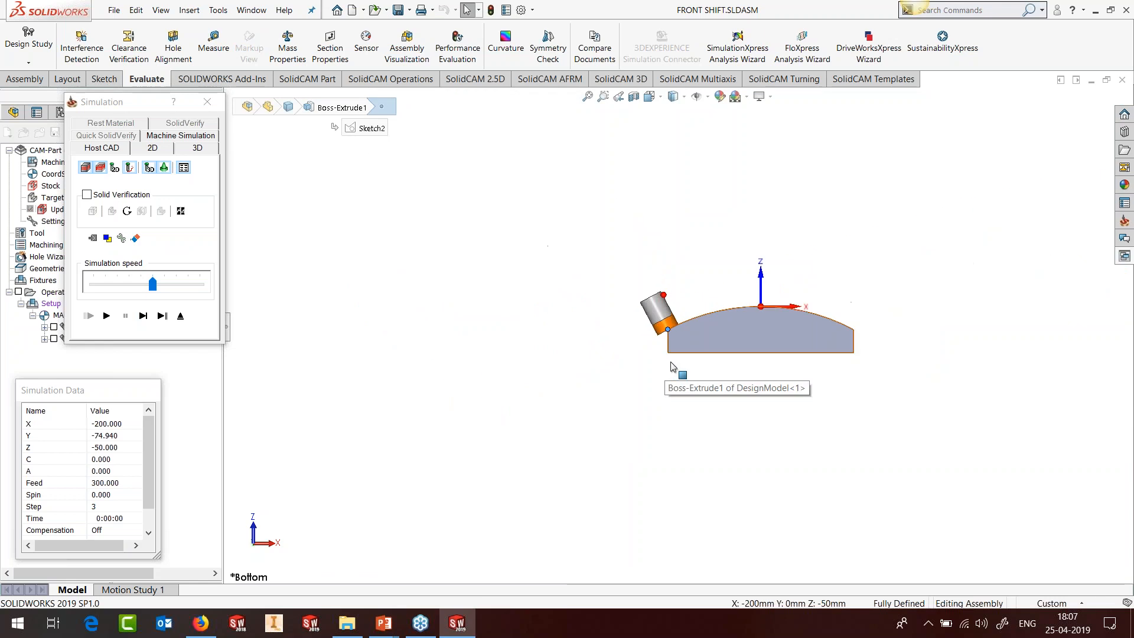
pyautogui.scroll(4, 858, 332)
# Step the 5X_MC_faces simulation to the end edge of the arc, inspect the tool contact there and exit the simulation
pyautogui.click(143, 316)
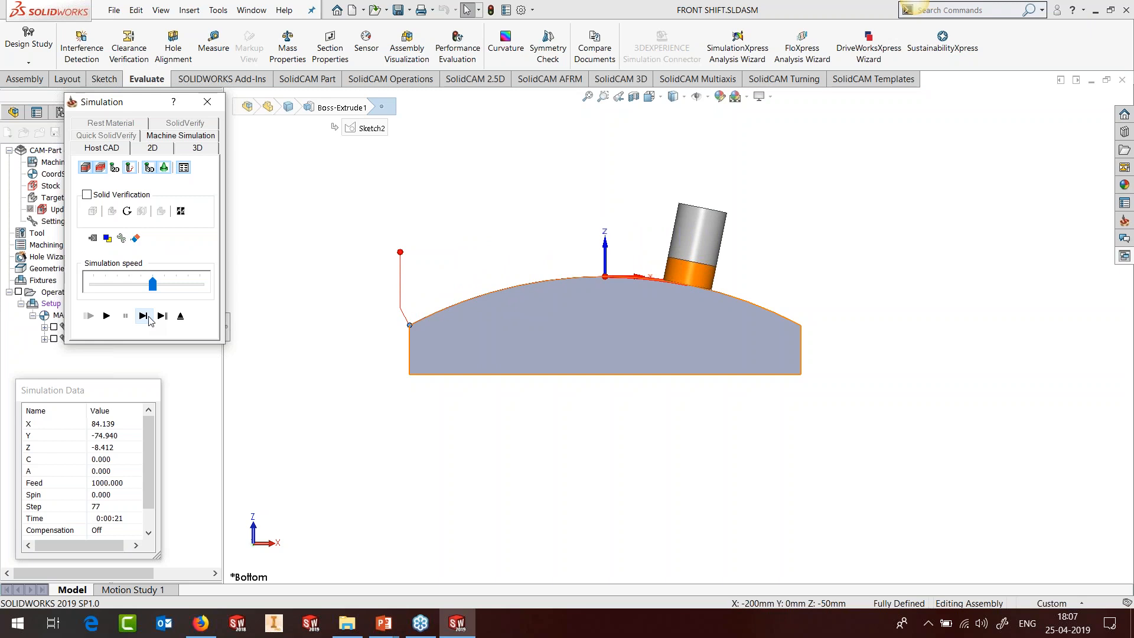
pyautogui.scroll(-5, 676, 314)
pyautogui.scroll(-3, 675, 310)
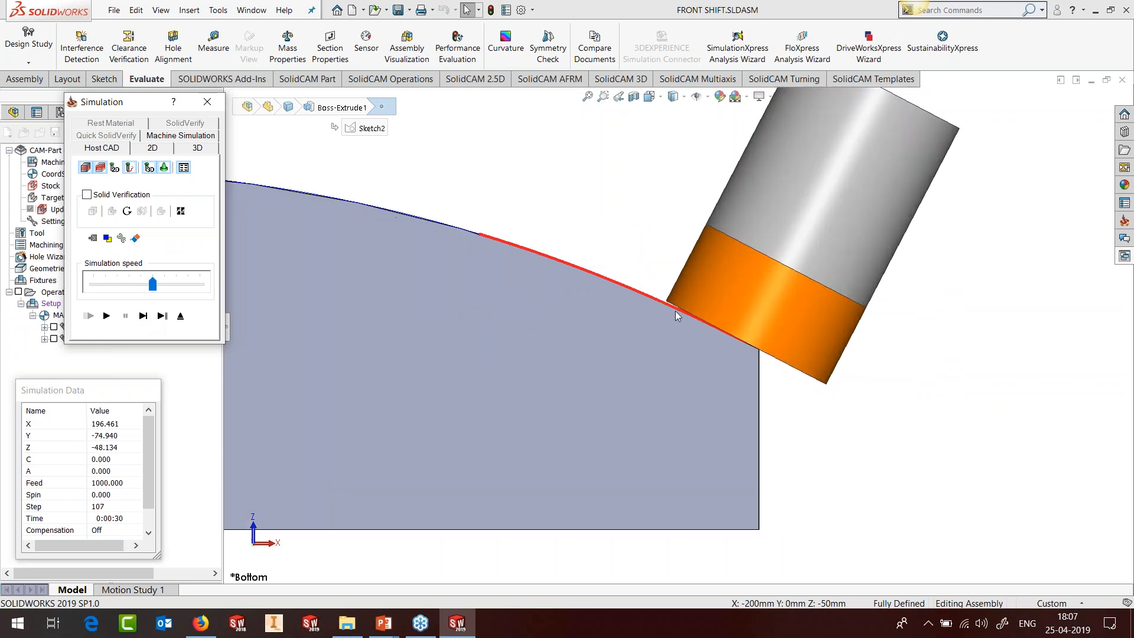
pyautogui.click(143, 315)
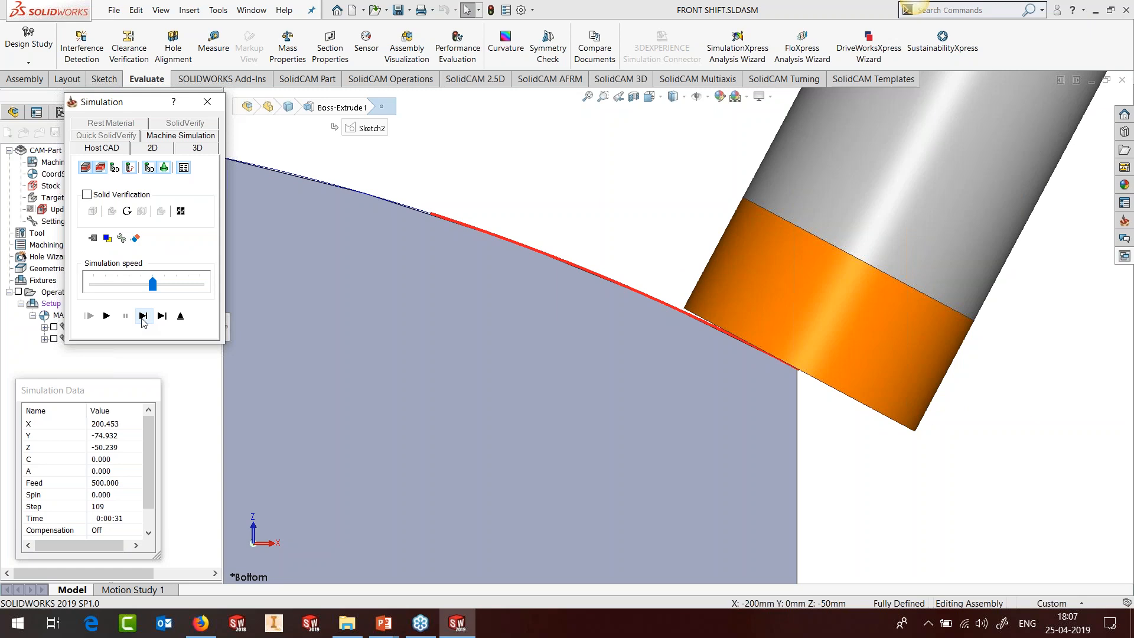
pyautogui.press('f')
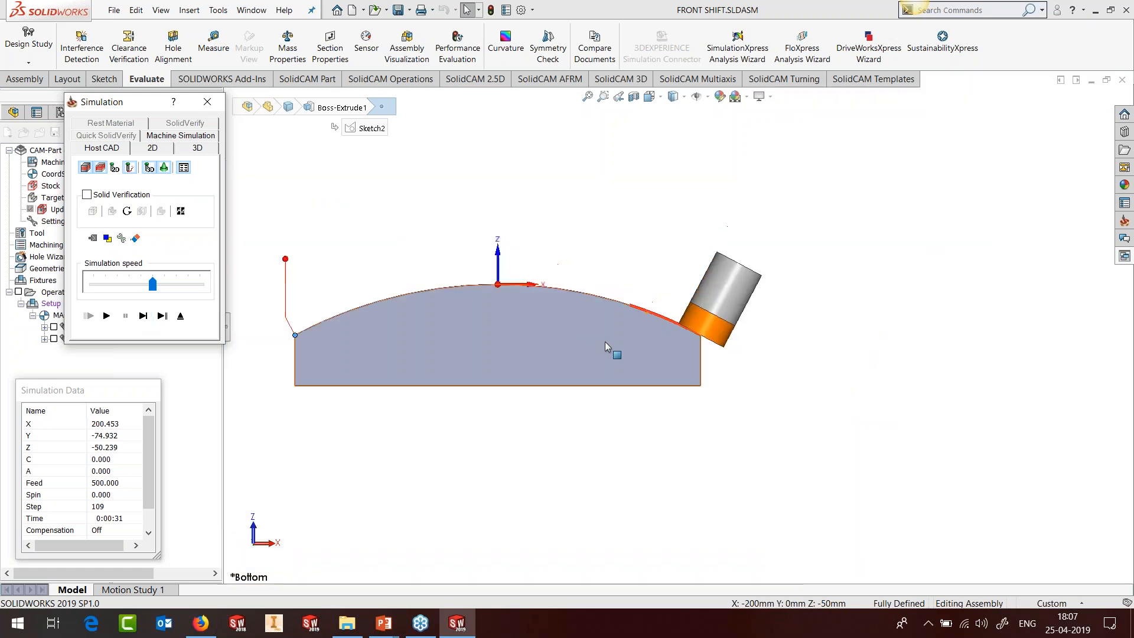
pyautogui.click(180, 315)
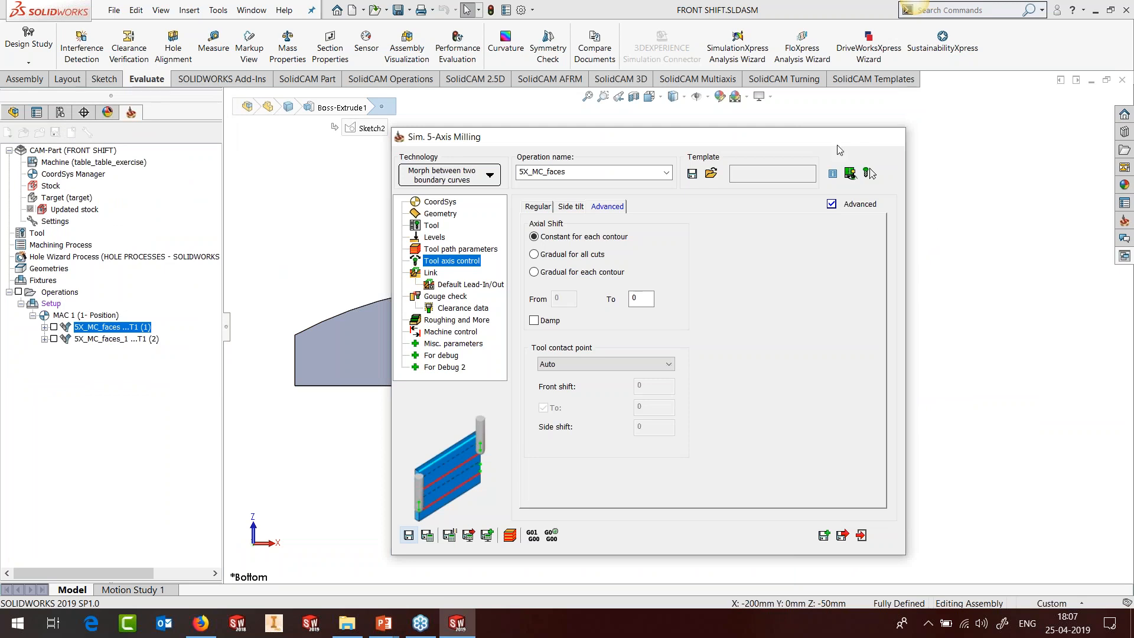
# Open the 5X_MC_faces_1 operation and examine the front shift range of its user-defined tool contact point
pyautogui.doubleClick(117, 339)
pyautogui.click(592, 210)
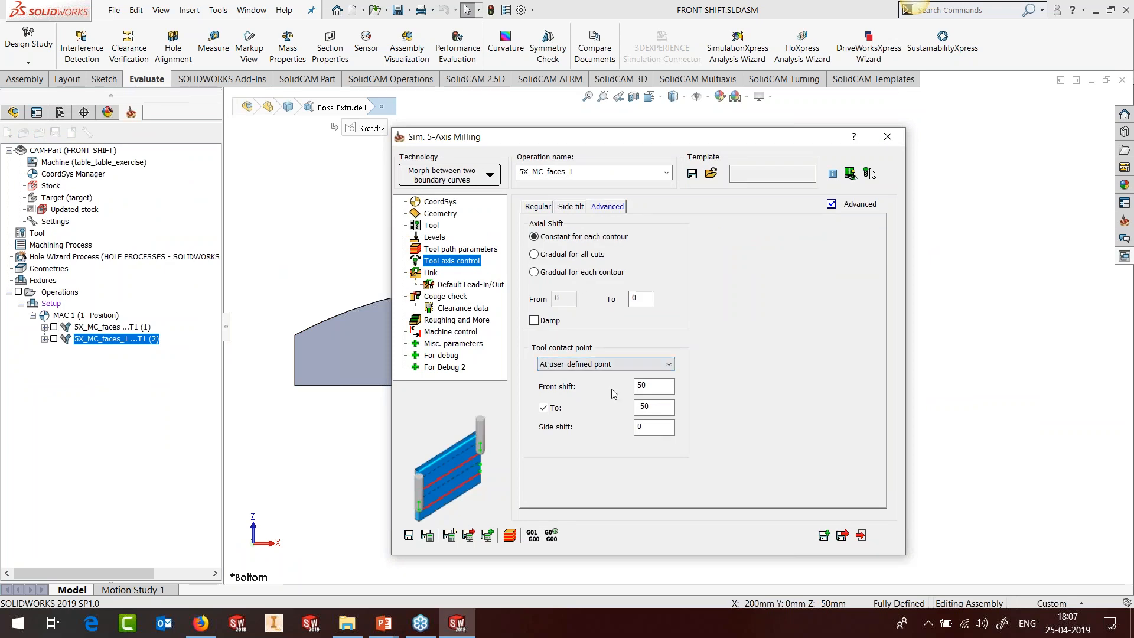
pyautogui.moveTo(657, 385); pyautogui.dragTo(598, 385)
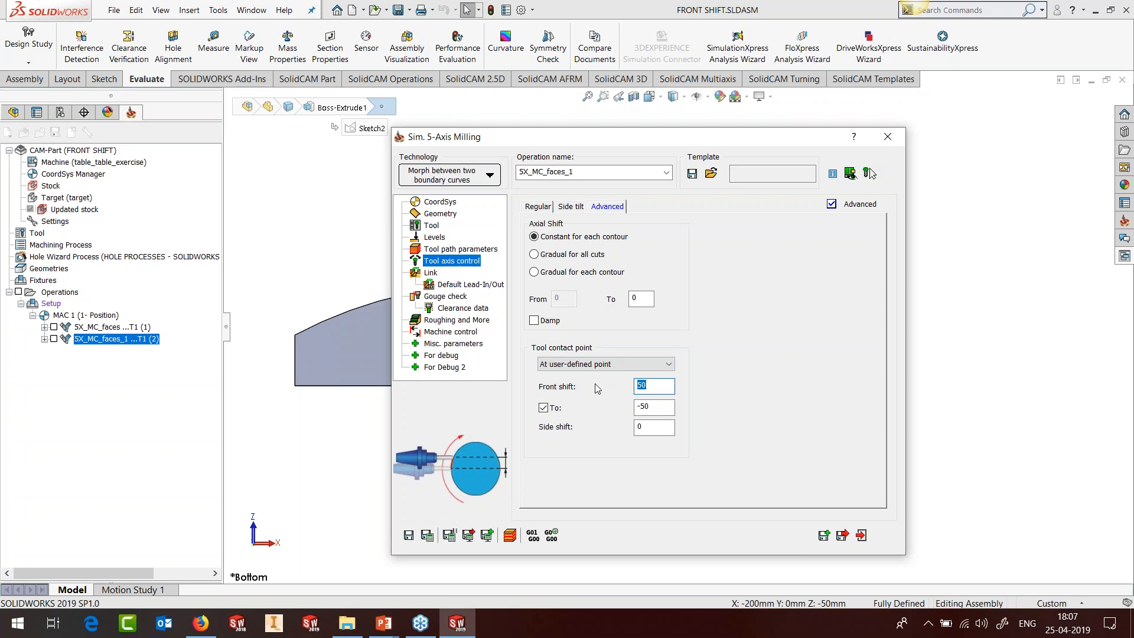
pyautogui.moveTo(656, 406); pyautogui.dragTo(565, 411)
# Simulate the 5X_MC_faces_1 operation step by step onto the start edge of the arc and inspect where the tool touches
pyautogui.click(509, 537)
pyautogui.click(142, 316)
pyautogui.click(142, 316)
pyautogui.click(141, 319)
pyautogui.click(141, 319)
pyautogui.click(141, 319)
pyautogui.click(141, 319)
pyautogui.click(141, 319)
pyautogui.click(141, 319)
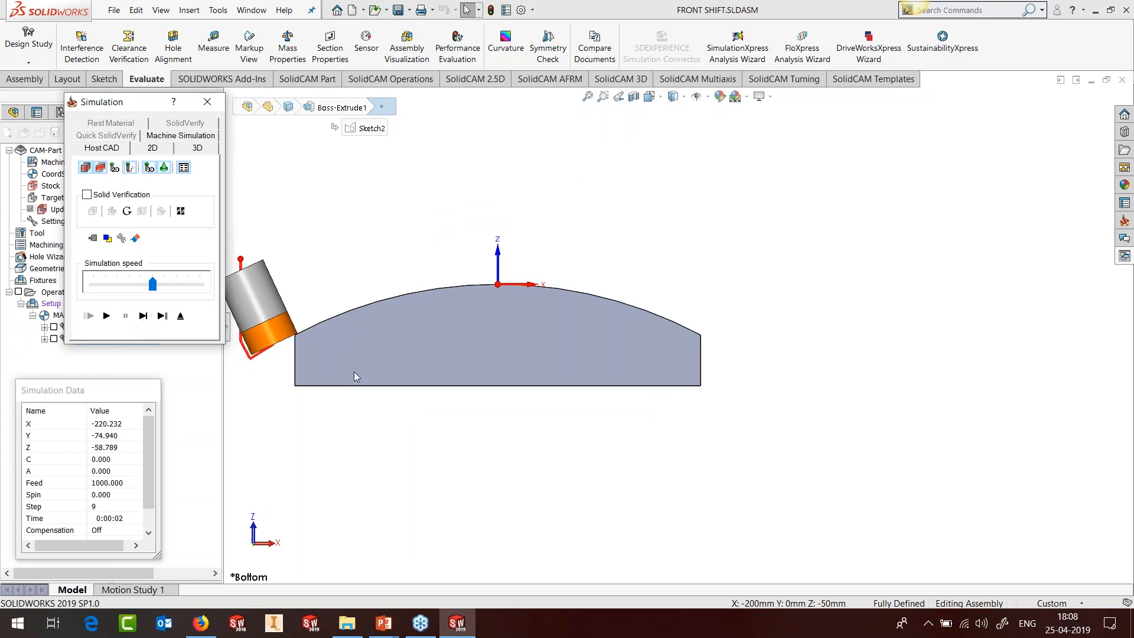
pyautogui.scroll(-6, 384, 346)
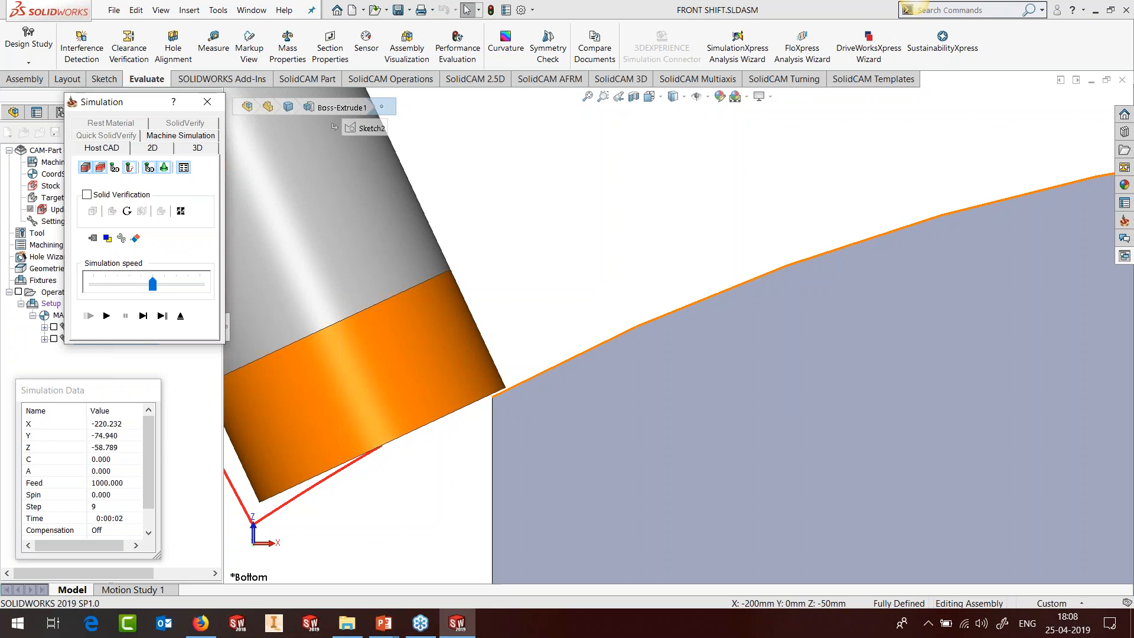
pyautogui.scroll(11, 513, 391)
pyautogui.scroll(-5, 890, 331)
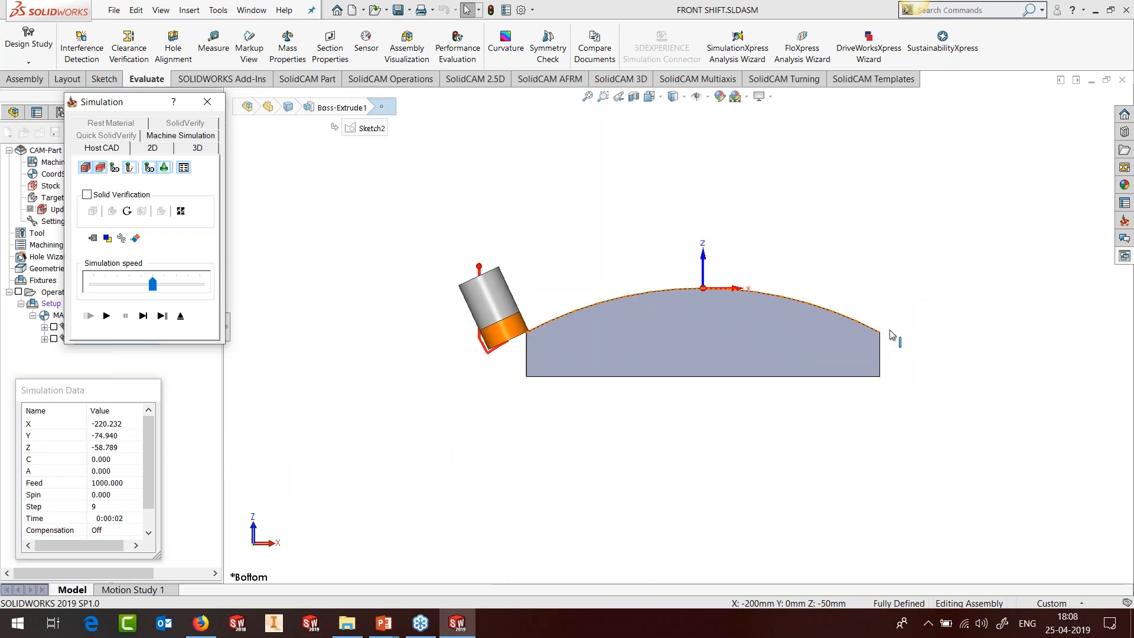
# Step the simulation until the tool reaches the crest of the arc at the coordinate system origin
pyautogui.click(143, 315)
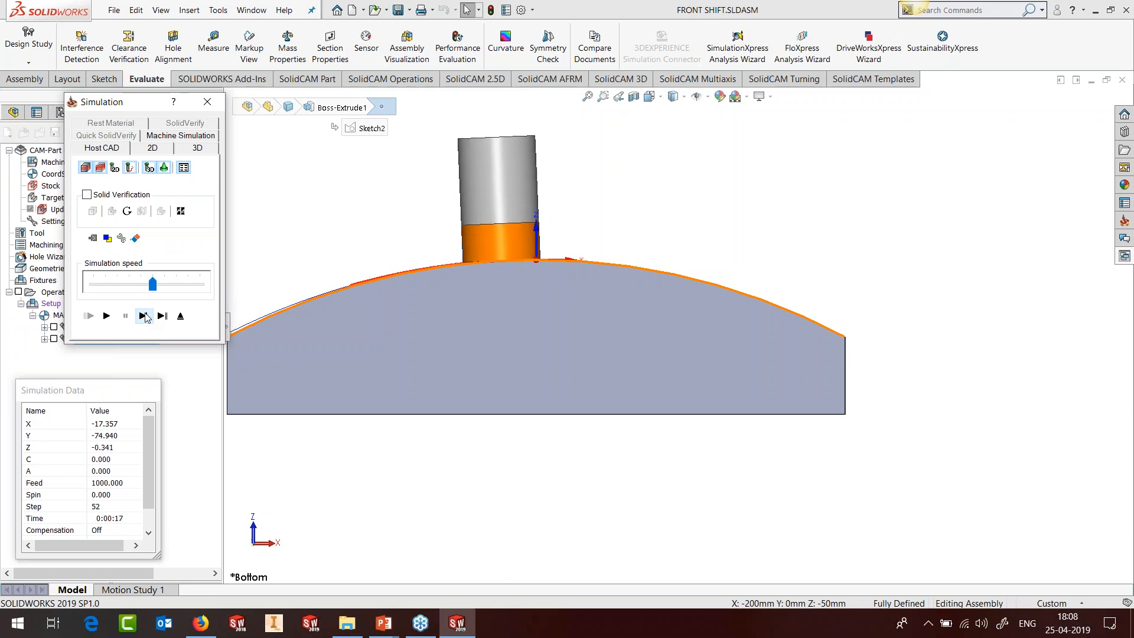
pyautogui.click(145, 314)
pyautogui.click(145, 315)
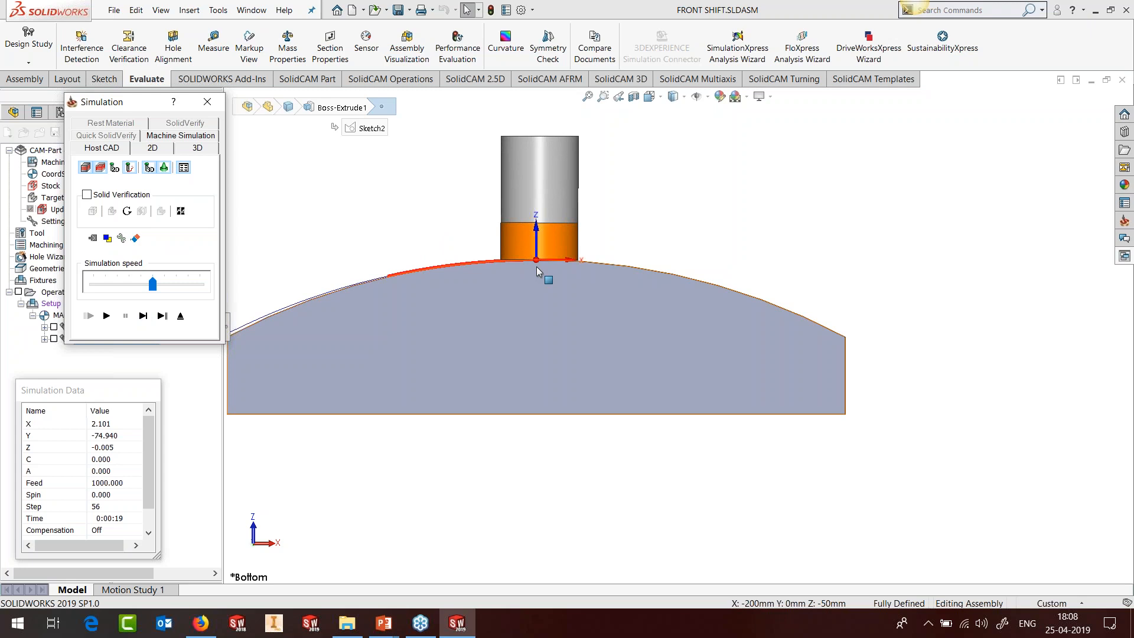
# Step the tool from the crest down the far slope of the arc to examine how its contact point shifts
pyautogui.click(144, 315)
pyautogui.click(145, 316)
pyautogui.click(144, 315)
pyautogui.click(144, 315)
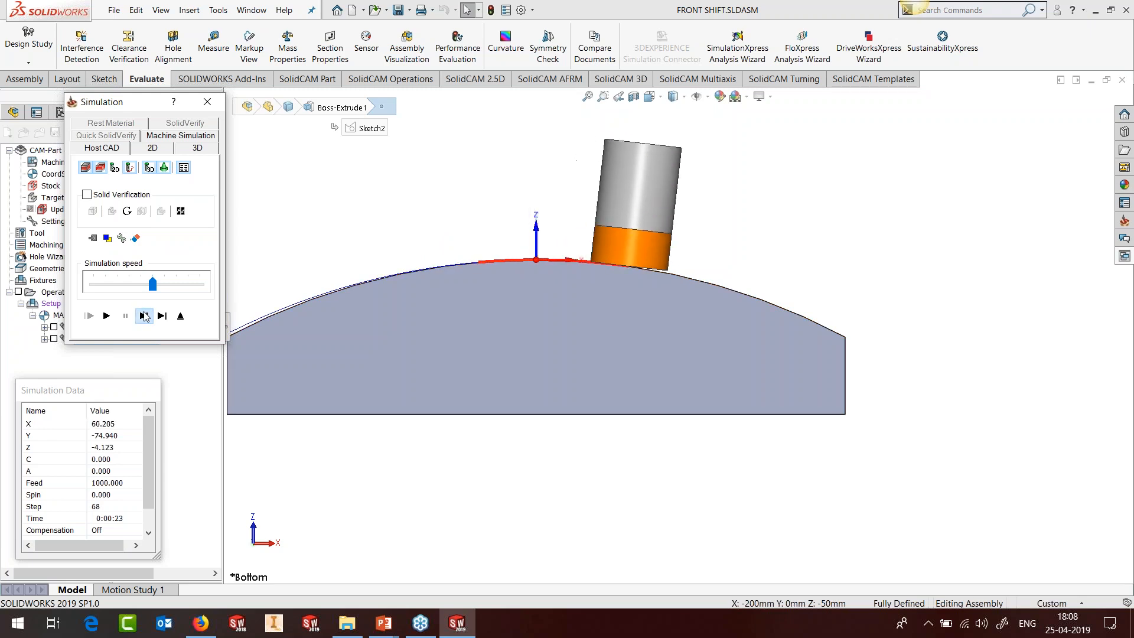
pyautogui.click(144, 315)
pyautogui.click(144, 316)
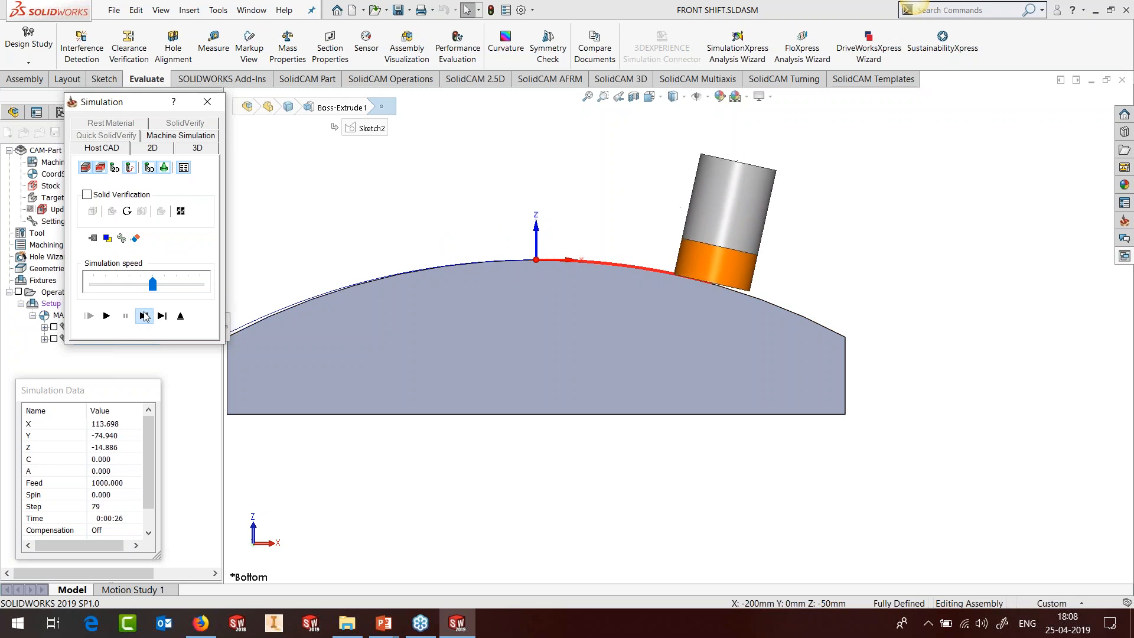
pyautogui.click(144, 315)
pyautogui.click(144, 316)
pyautogui.click(144, 316)
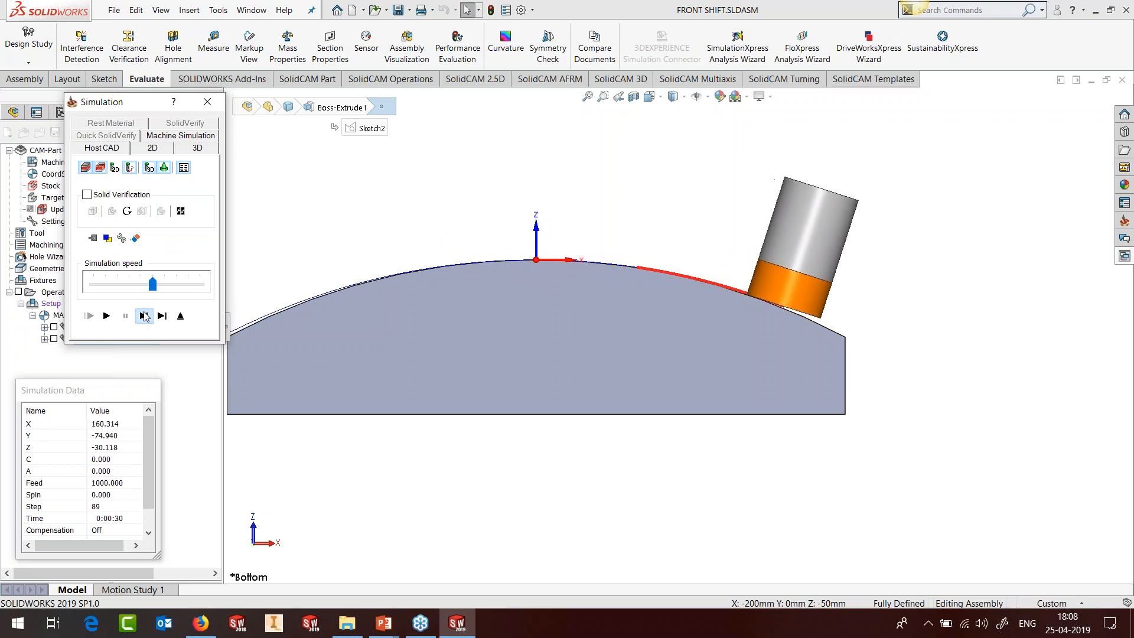
# Advance the tool past the far edge of the arc and inspect its contact point and the complete tool path
pyautogui.click(144, 315)
pyautogui.click(144, 315)
pyautogui.click(144, 315)
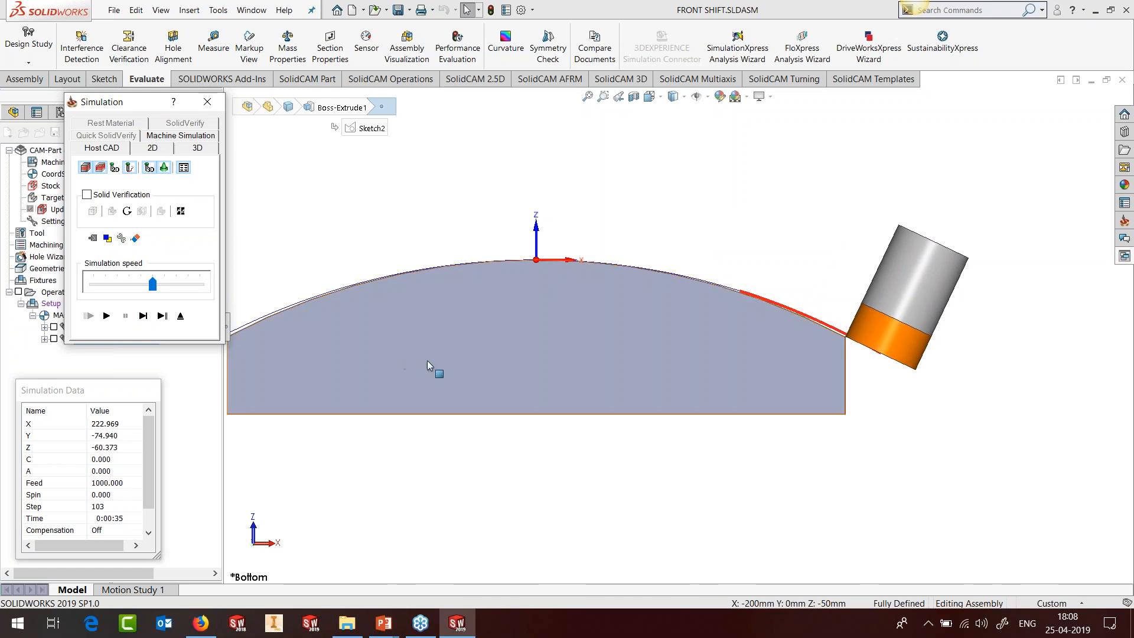
pyautogui.scroll(-5, 743, 298)
pyautogui.scroll(-1, 743, 298)
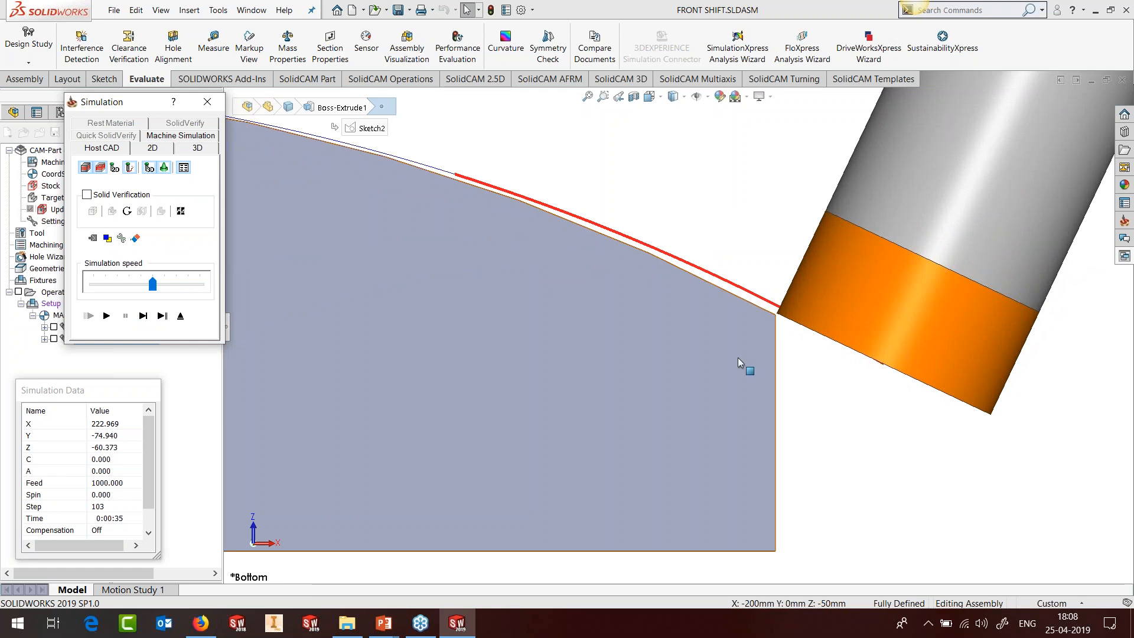
pyautogui.scroll(8, 738, 357)
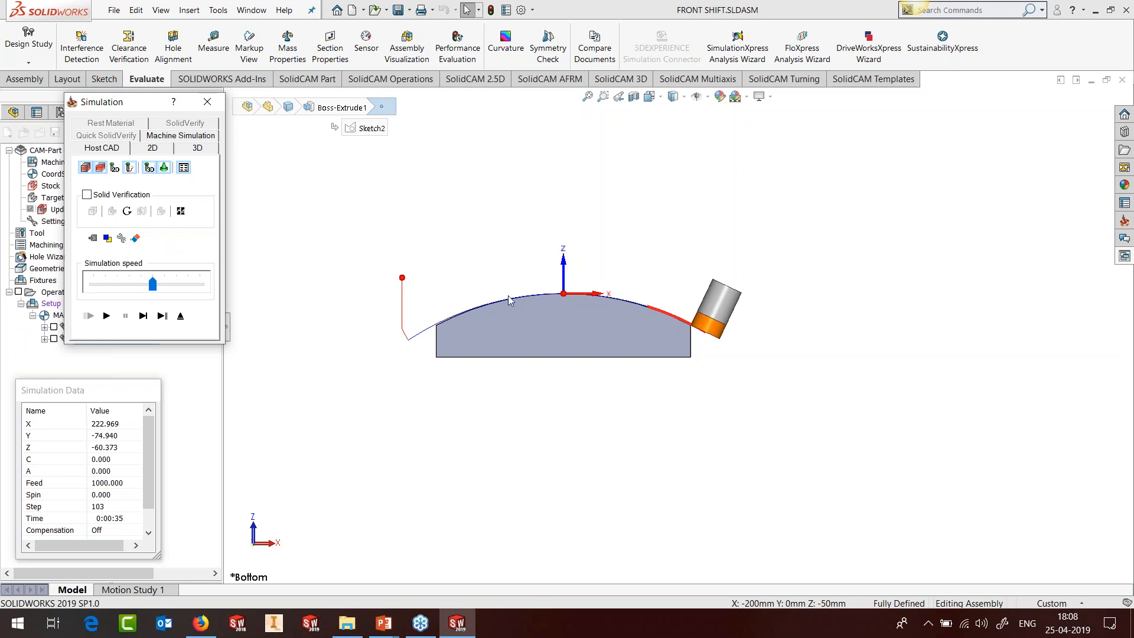
pyautogui.moveTo(510, 284); pyautogui.dragTo(534, 352, button='middle')
pyautogui.scroll(-1, 533, 298)
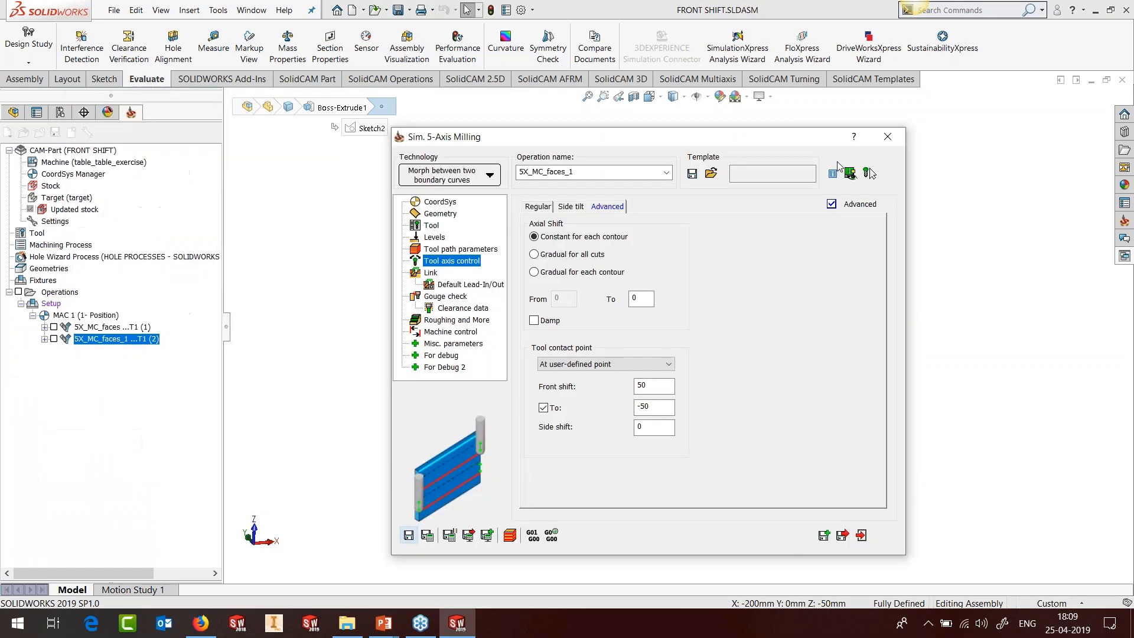
# Close the 5X_MC_faces_1 operation, switch to the PowerPoint slide show and advance to the Feed Rates – Direct/Spline Links slide
pyautogui.click(886, 136)
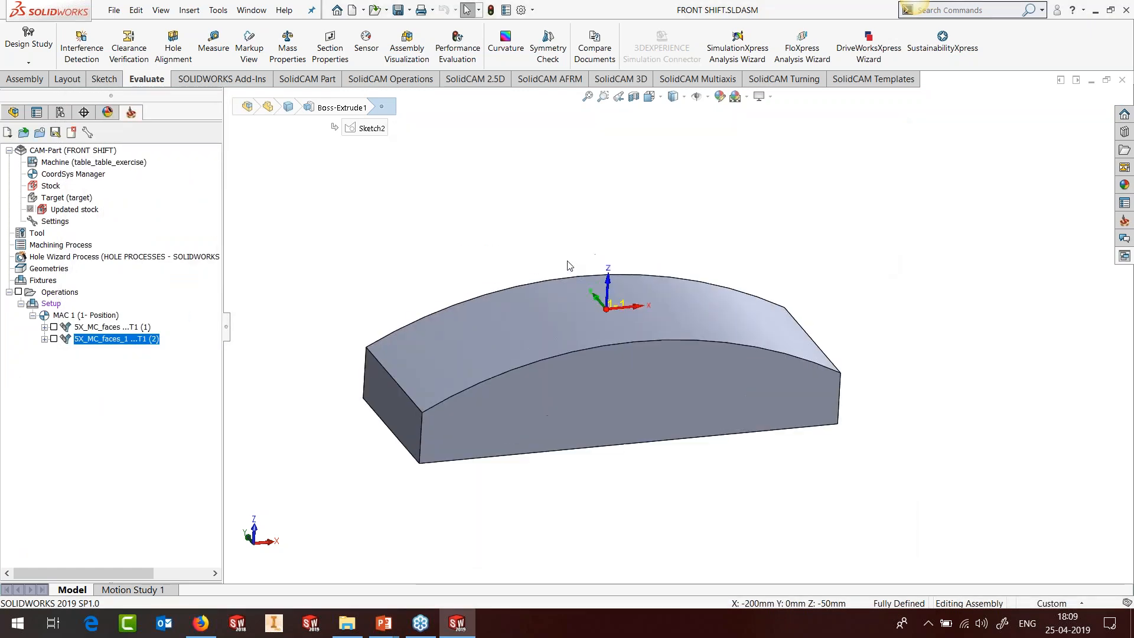
pyautogui.scroll(-1, 569, 265)
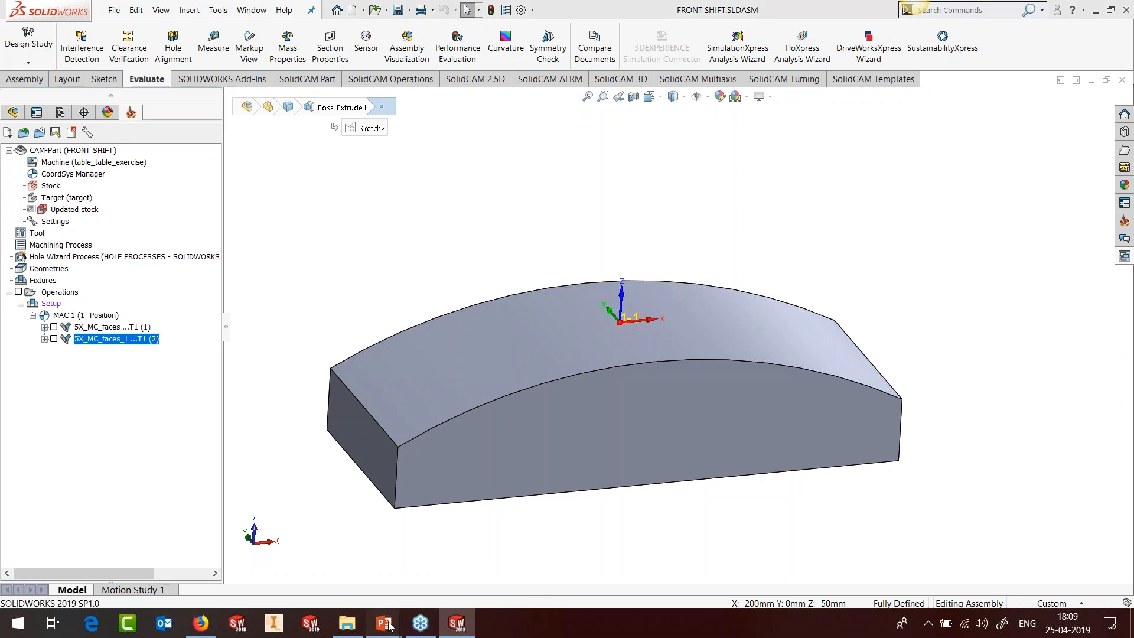
pyautogui.moveTo(385, 625)
pyautogui.moveTo(438, 584)
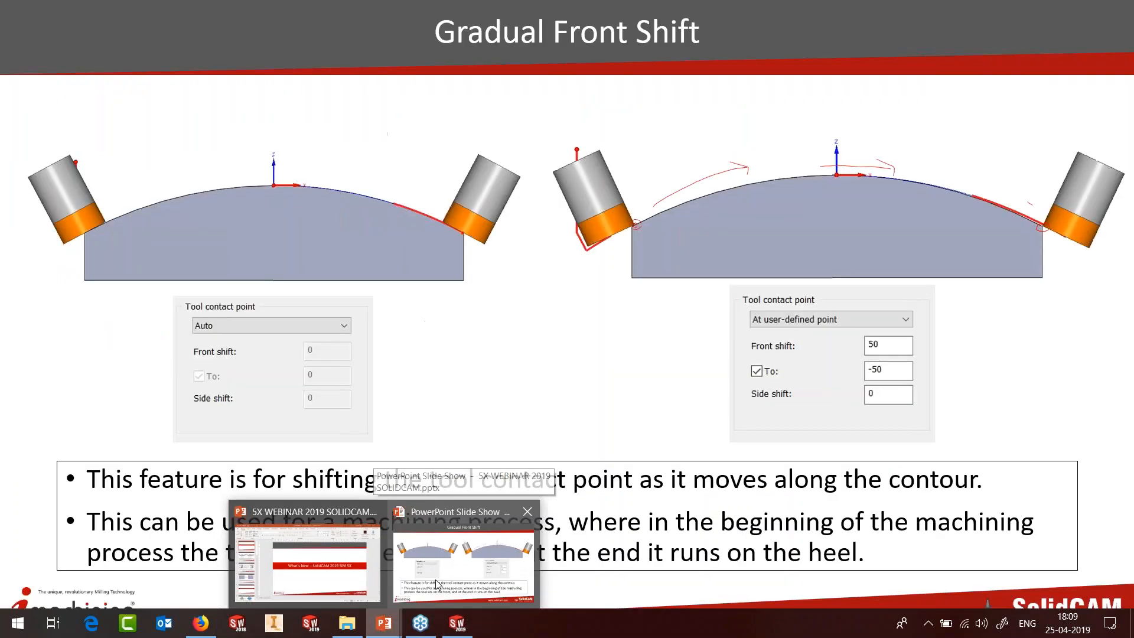
pyautogui.click(437, 584)
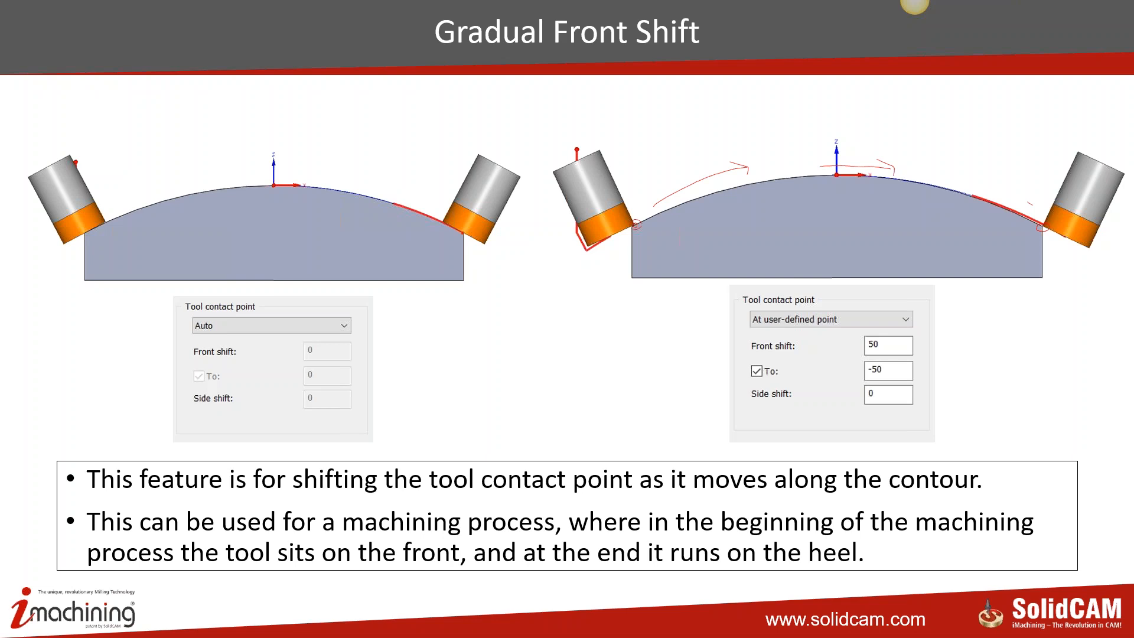
pyautogui.click(579, 425)
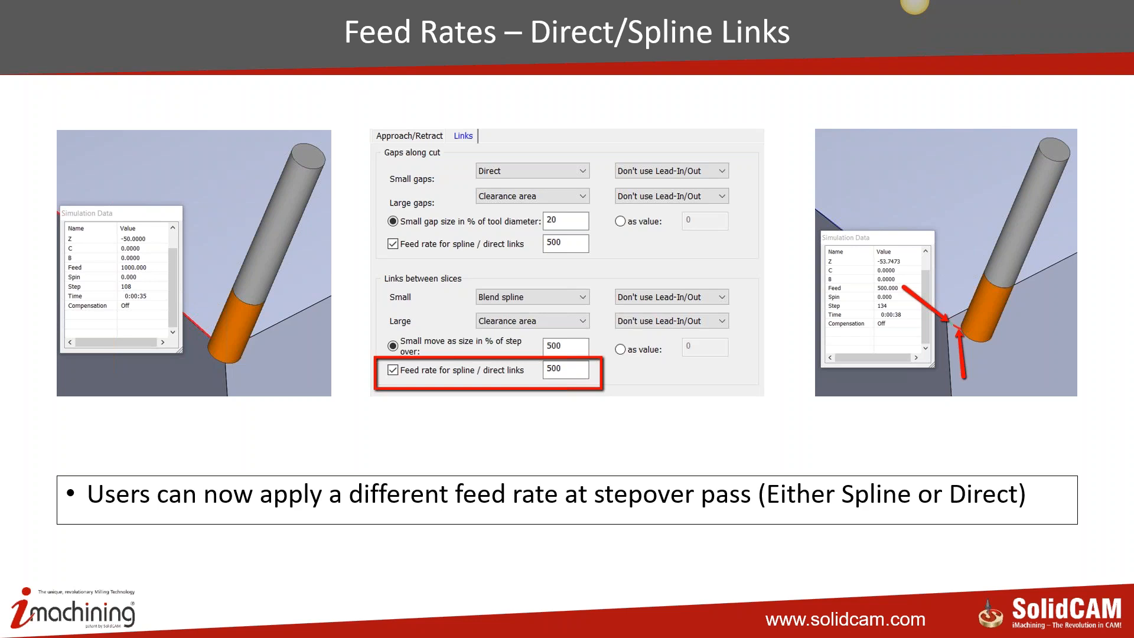
# Switch back to SOLIDWORKS and review the spline/direct link feed rates in the 5X_MC_faces operation, both along cuts and between slices
pyautogui.hotkey('alt', 'Tab')
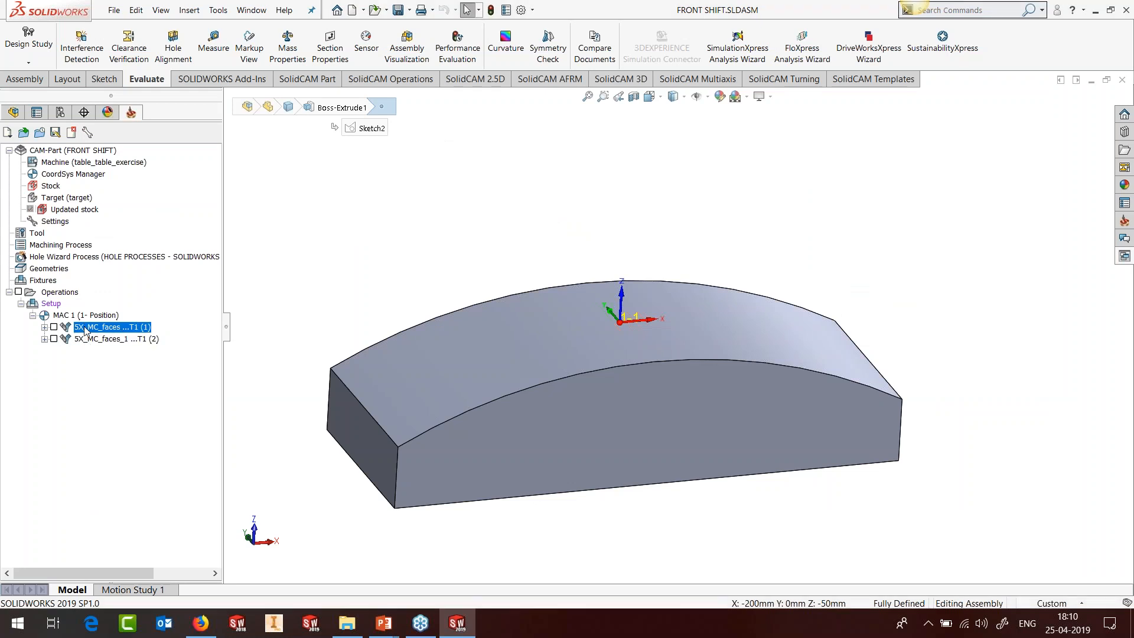
pyautogui.rightClick(86, 331)
pyautogui.click(118, 151)
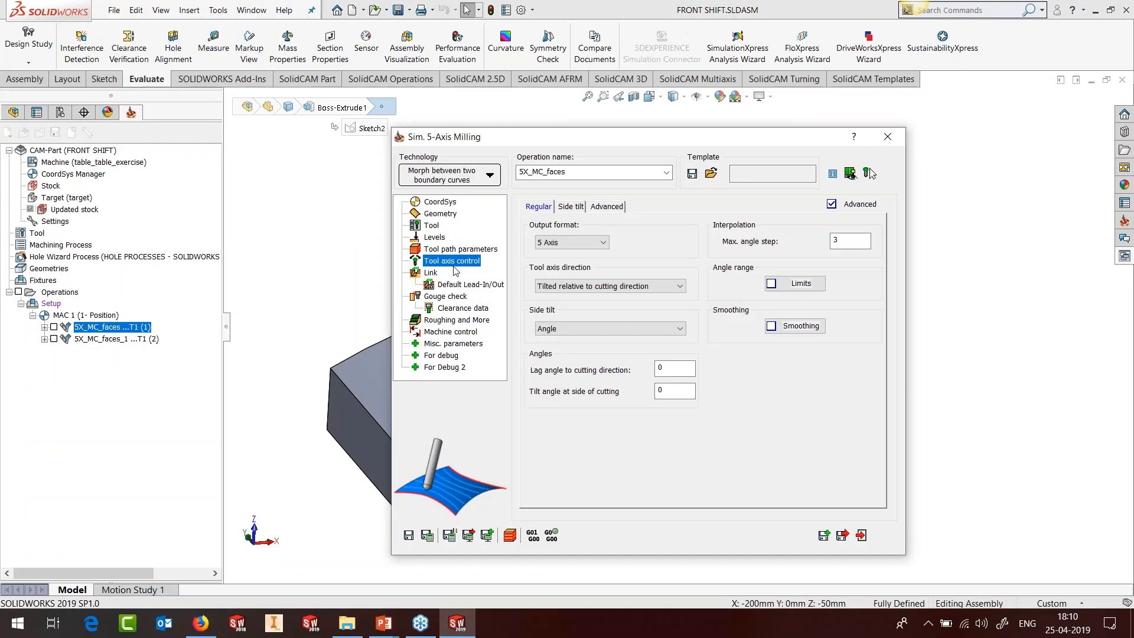
pyautogui.click(436, 273)
pyautogui.click(599, 208)
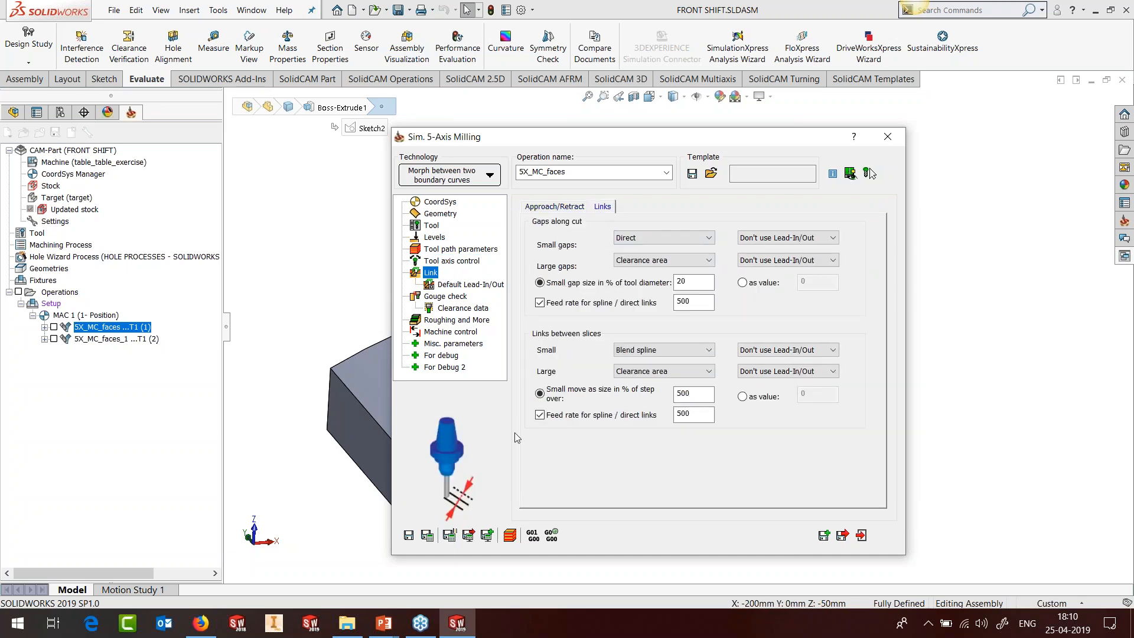
pyautogui.moveTo(705, 414); pyautogui.dragTo(663, 418)
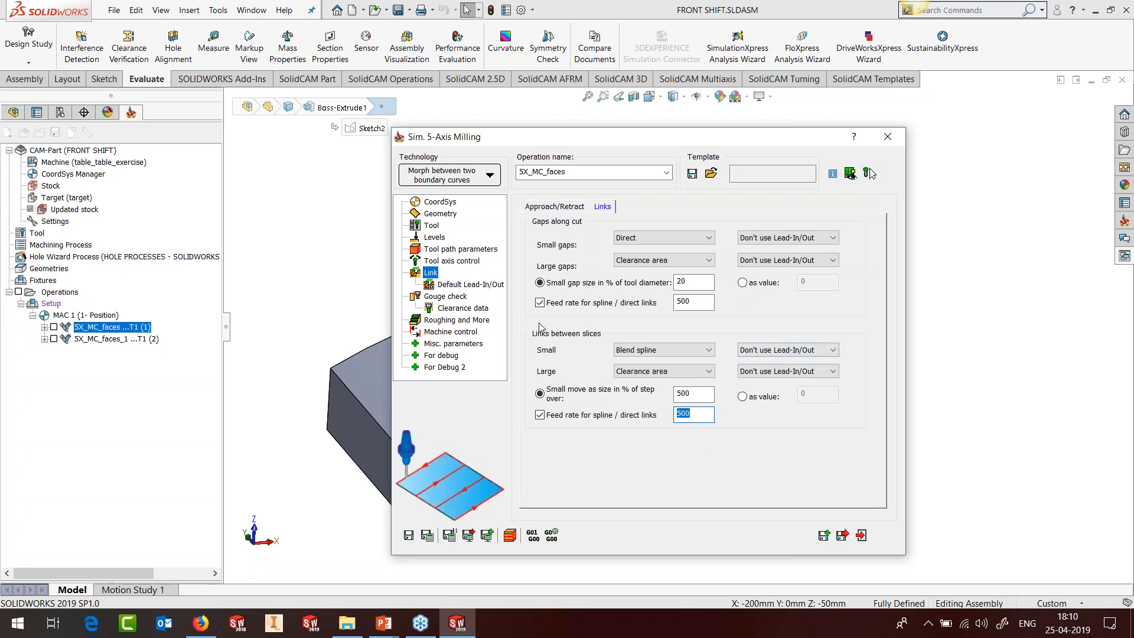
pyautogui.moveTo(706, 302); pyautogui.dragTo(656, 302)
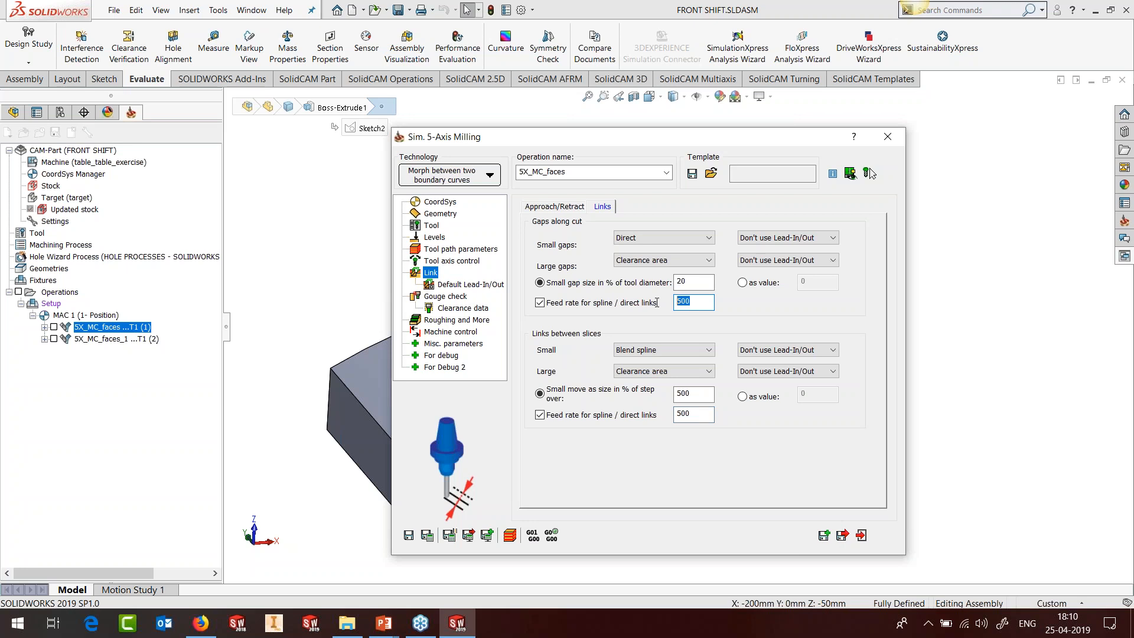
# Check the cutting feed in the operation's tool data and close the operation
pyautogui.click(432, 226)
pyautogui.click(566, 209)
pyautogui.moveTo(664, 260); pyautogui.dragTo(601, 266)
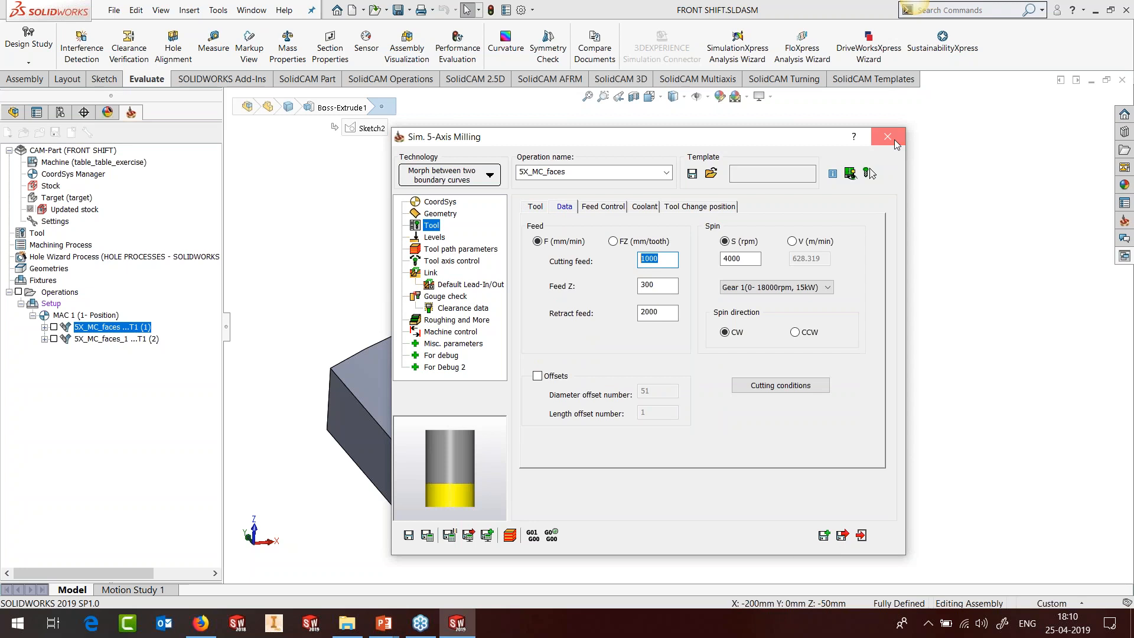
pyautogui.click(888, 137)
# Simulate the 5X_MC_faces operation through its first cut and move the simulation data read-out beside the part
pyautogui.rightClick(131, 328)
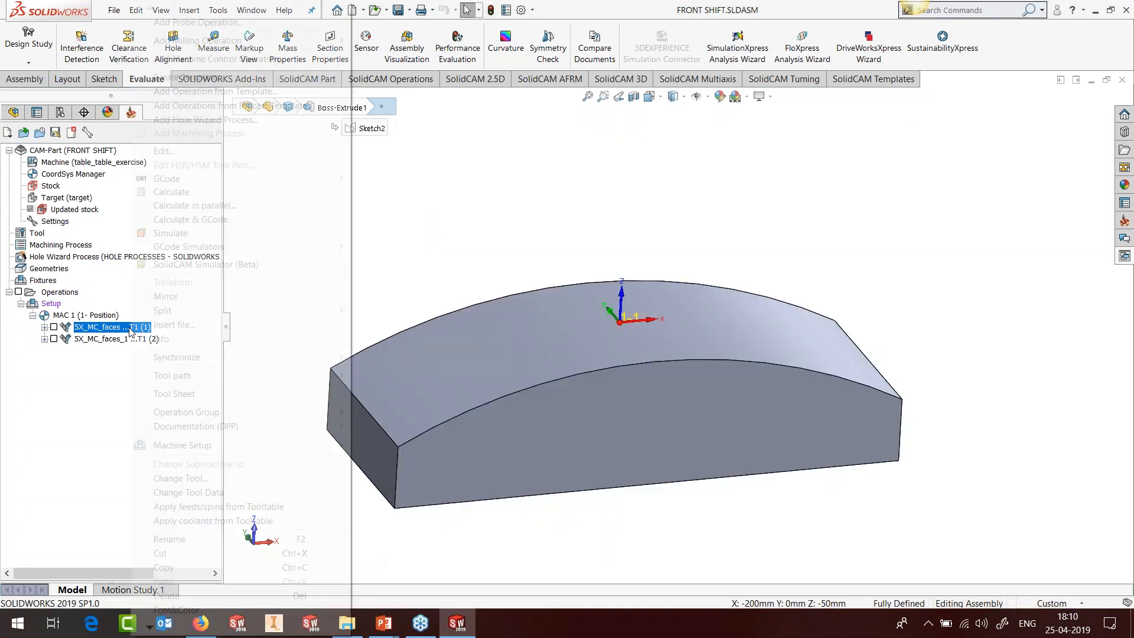
pyautogui.click(171, 233)
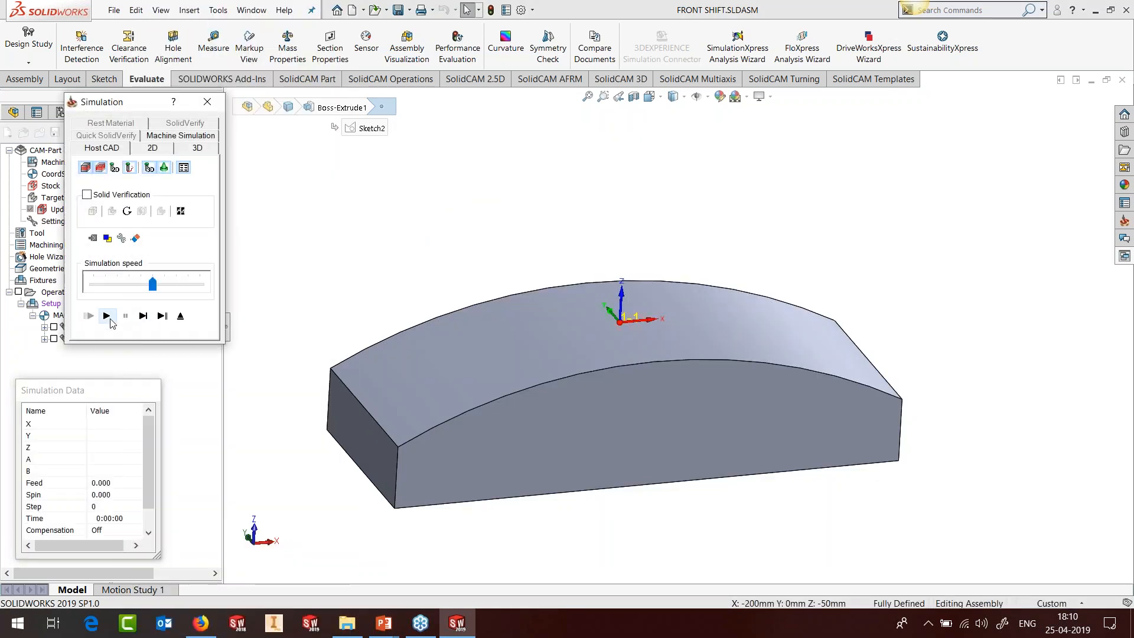
pyautogui.click(107, 316)
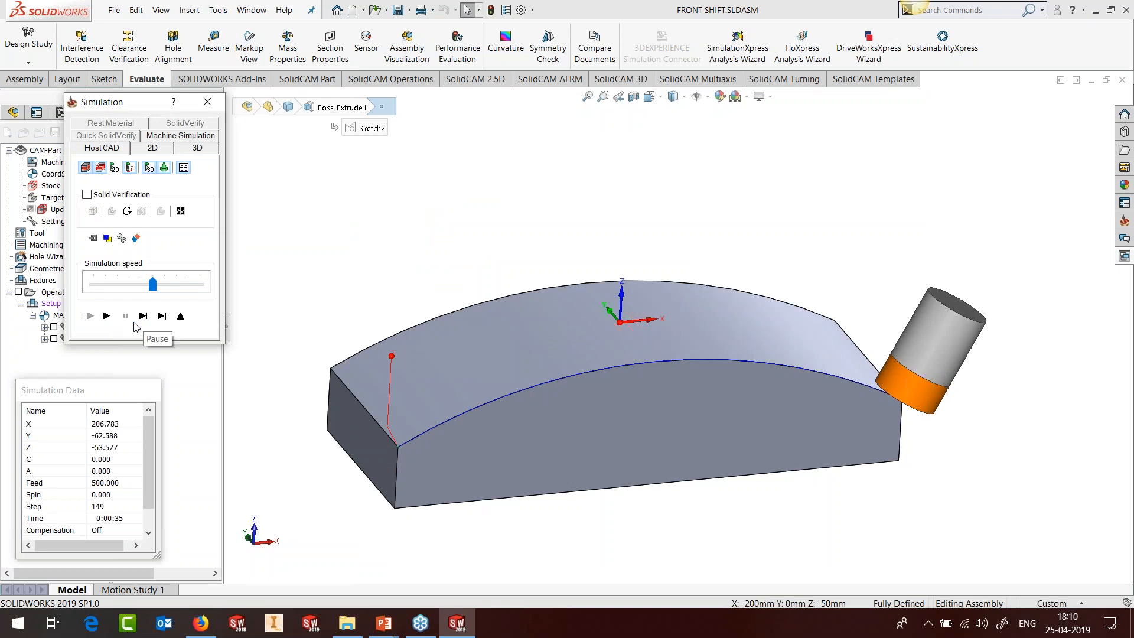
pyautogui.moveTo(57, 390); pyautogui.dragTo(296, 176)
# Step the simulation through the link move into the second cut and inspect the spline link at the part corner
pyautogui.click(143, 316)
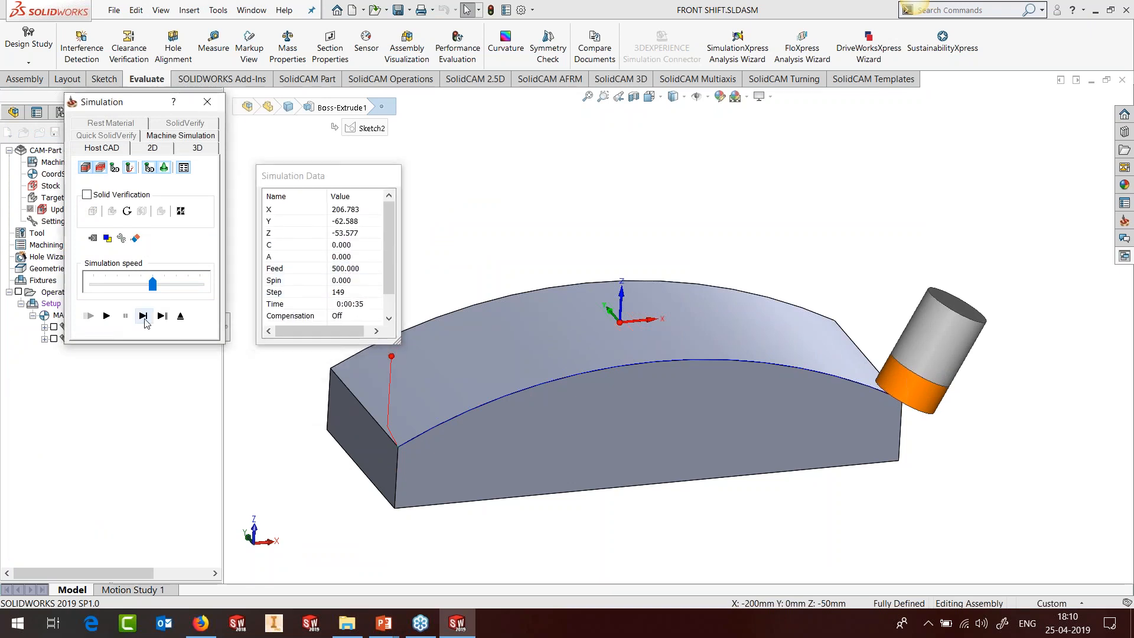
pyautogui.click(144, 317)
pyautogui.click(147, 323)
pyautogui.click(147, 323)
pyautogui.click(146, 323)
pyautogui.click(147, 323)
pyautogui.click(147, 323)
pyautogui.click(146, 323)
pyautogui.click(147, 323)
pyautogui.click(147, 323)
pyautogui.click(144, 317)
pyautogui.click(144, 316)
pyautogui.click(144, 317)
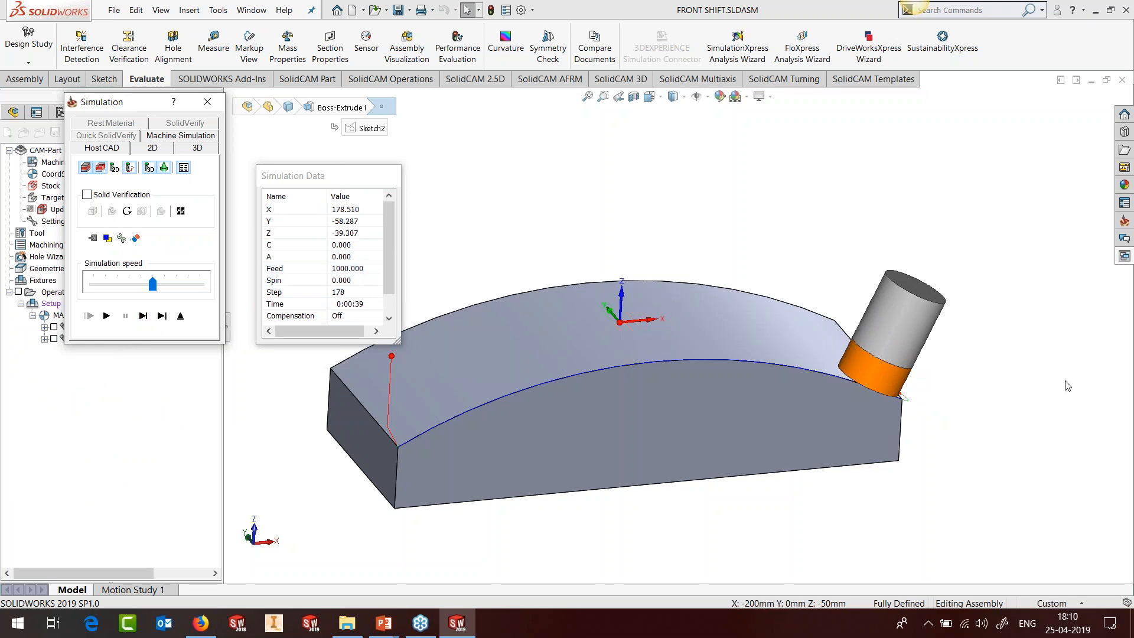
pyautogui.scroll(-1, 896, 433)
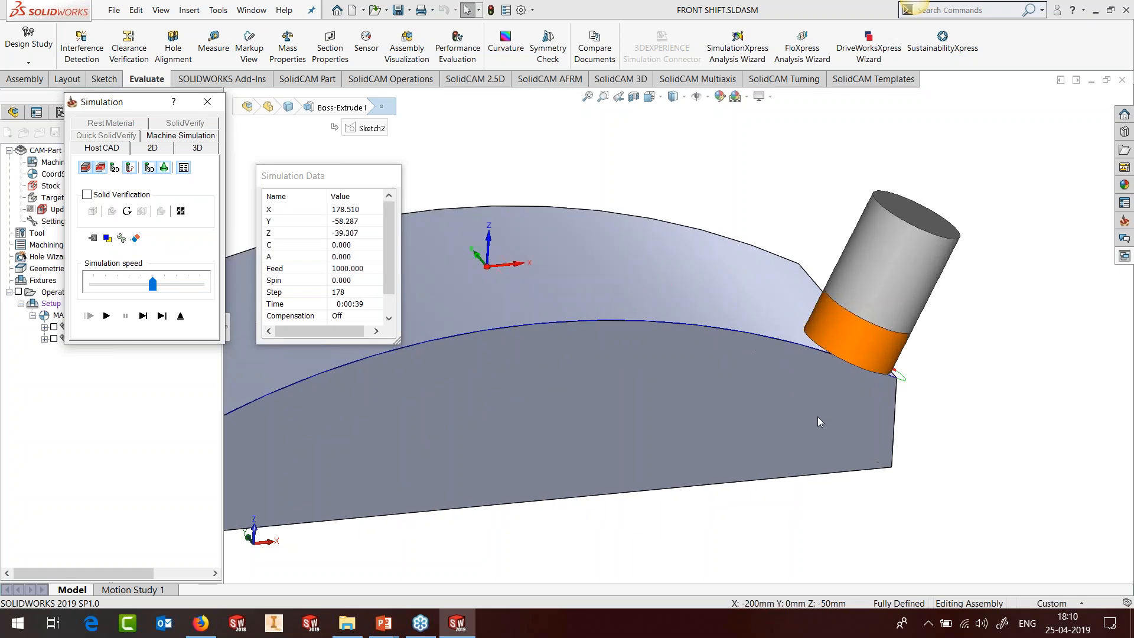
pyautogui.scroll(-5, 817, 416)
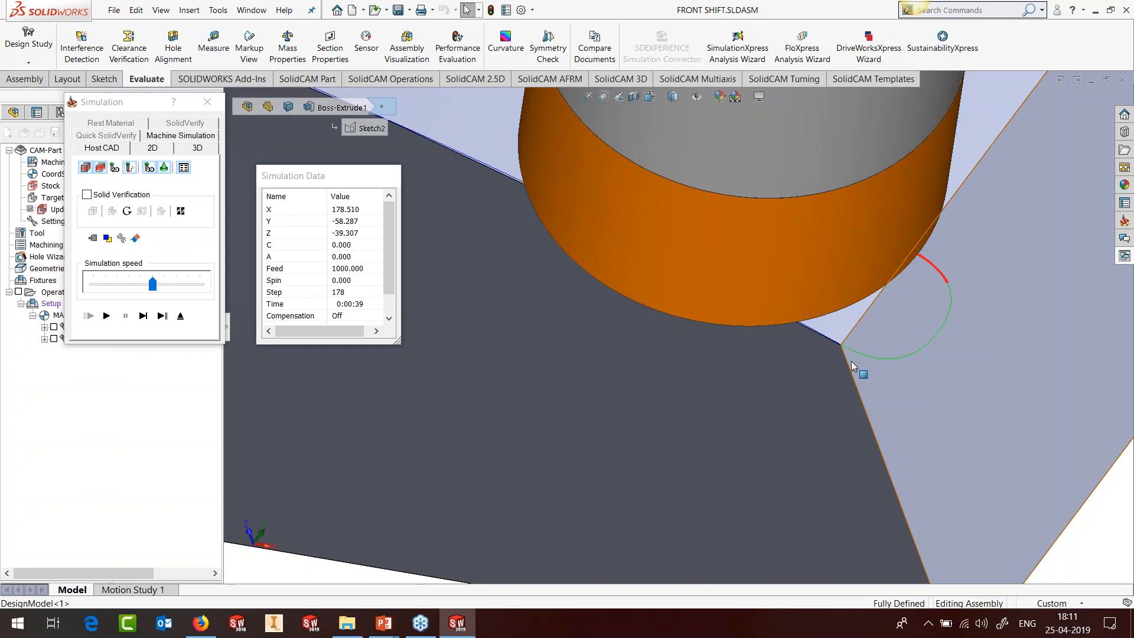
# Switch to the PowerPoint slide show and advance to the Smooth Toolpath slide
pyautogui.click(385, 623)
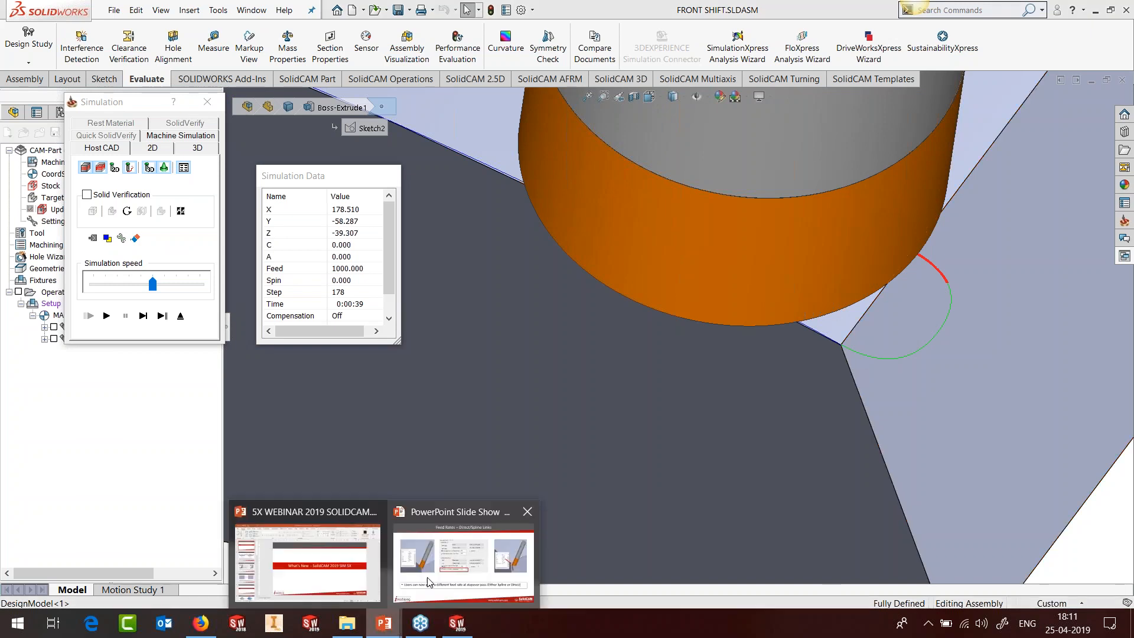
pyautogui.click(427, 577)
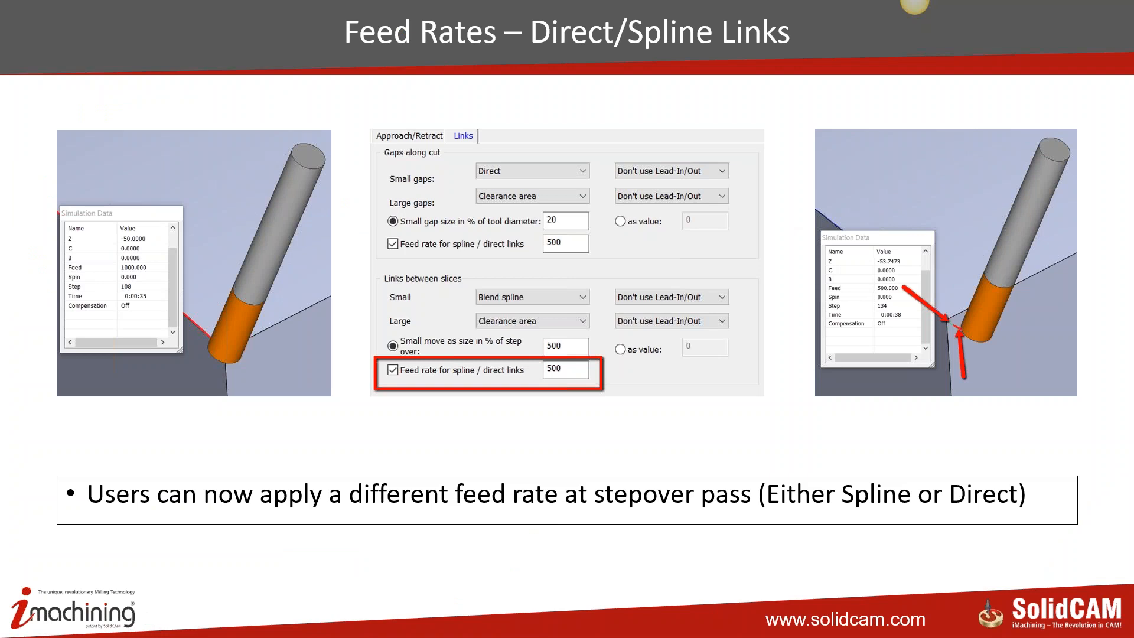
pyautogui.press('Right')
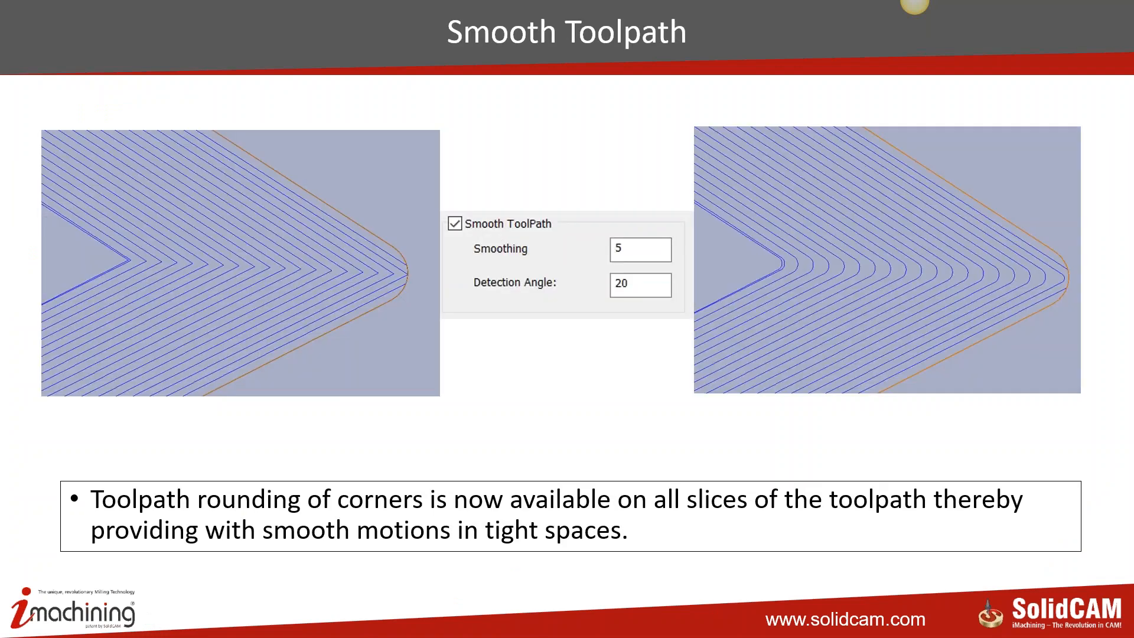
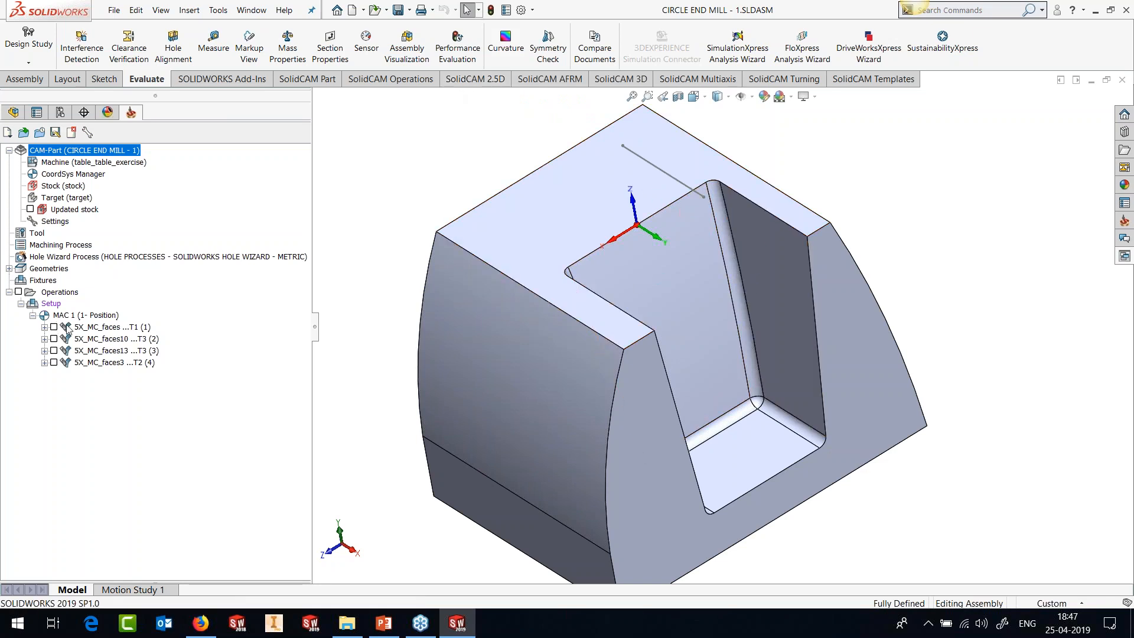
# Open the 5X_MC_faces operation of the CIRCLE END MILL - 1 part and show its drive surface geometry
pyautogui.rightClick(95, 328)
pyautogui.click(140, 155)
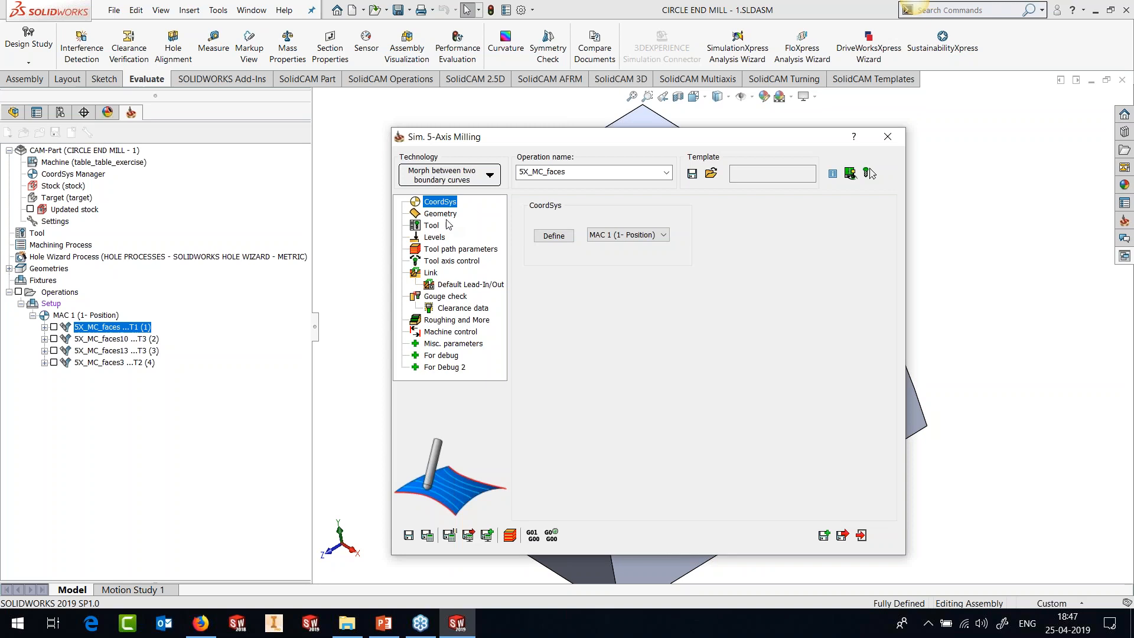
pyautogui.click(441, 214)
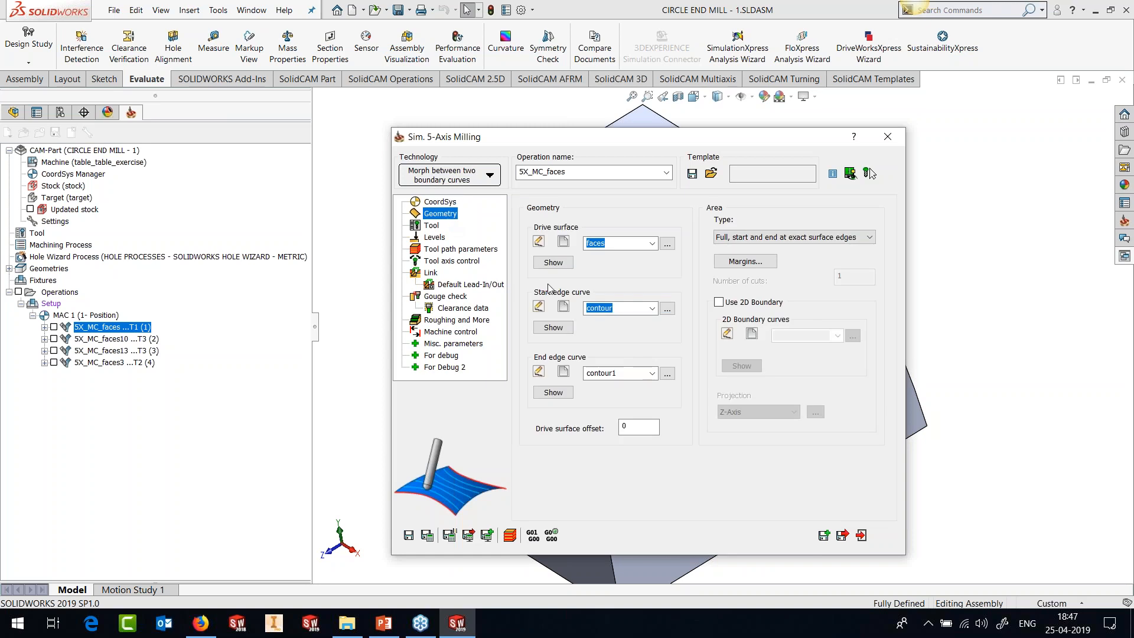
pyautogui.click(553, 262)
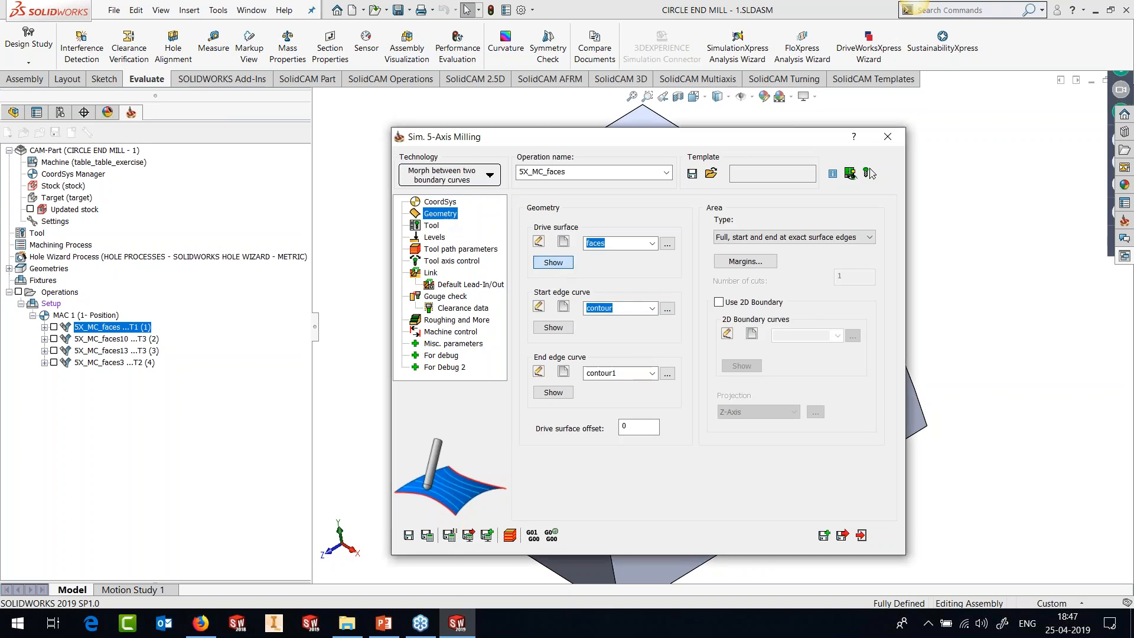
# Review the oval form tool's diameter, profile radius and outside holder length, leaving the tool selection without changes
pyautogui.click(436, 226)
pyautogui.click(607, 424)
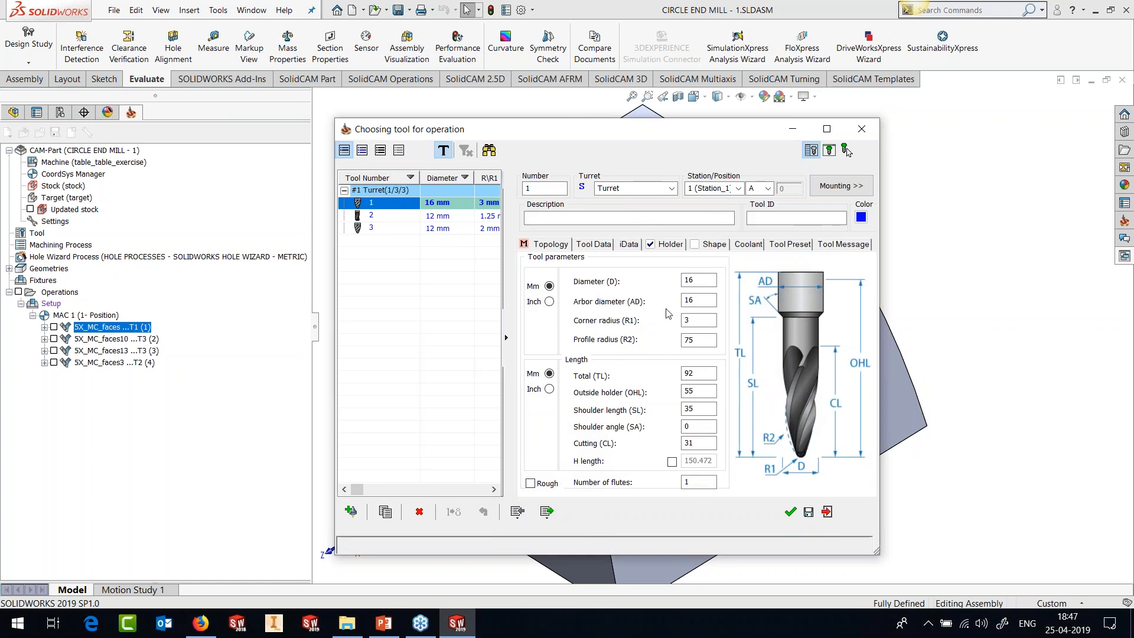
pyautogui.click(682, 282)
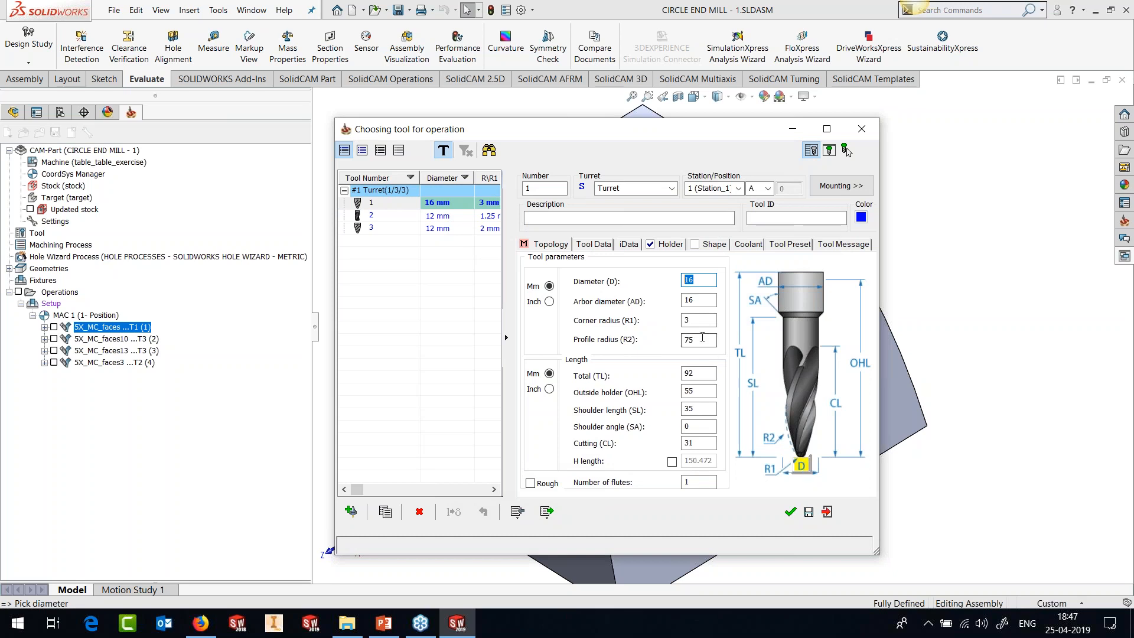
pyautogui.click(679, 338)
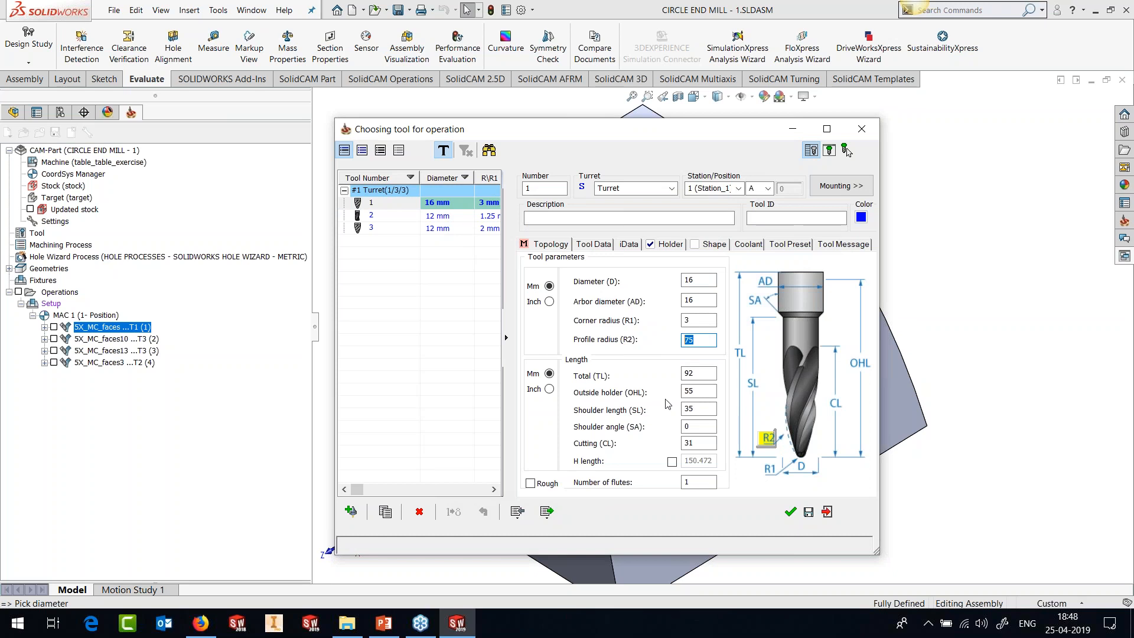
pyautogui.click(690, 391)
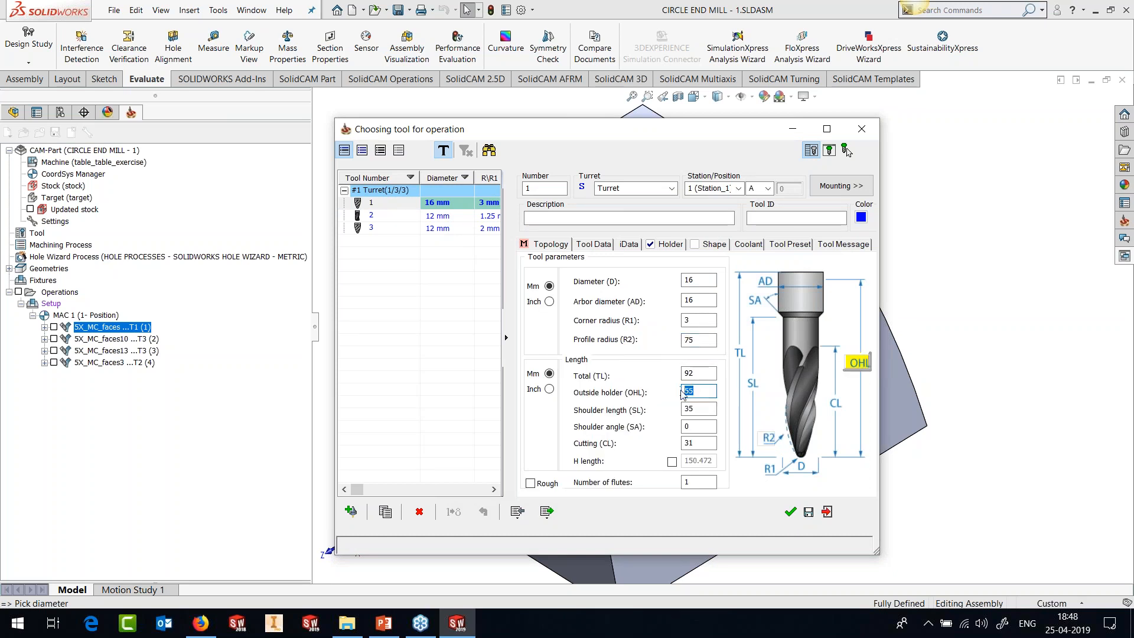
pyautogui.click(827, 513)
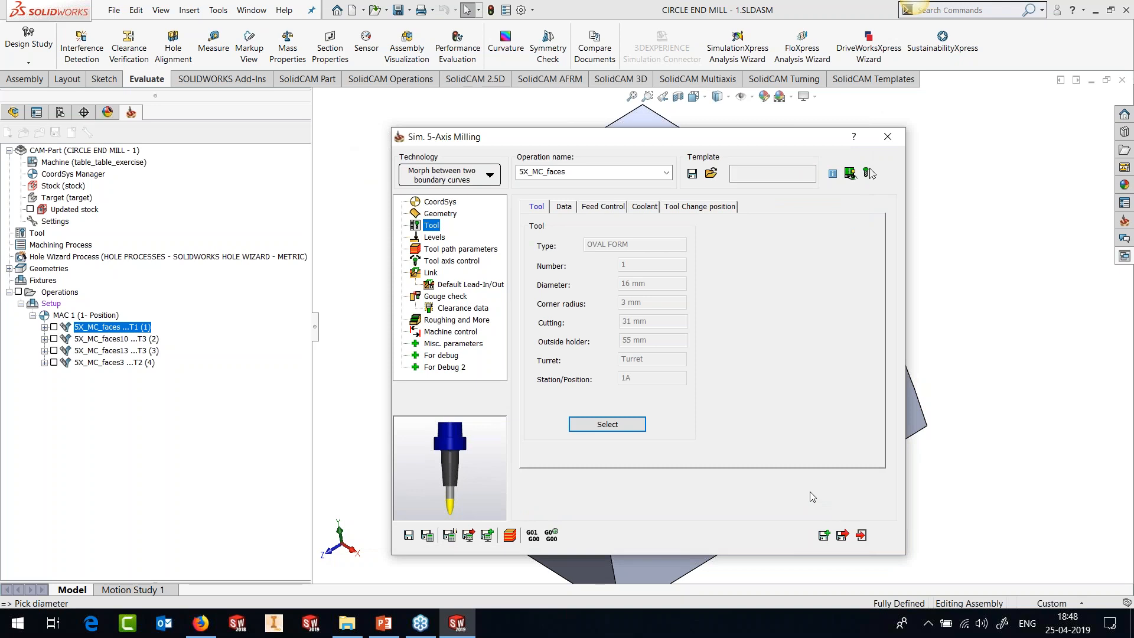
# Review the contact point height range, in percent of flute length, in the operation's tool axis control settings
pyautogui.click(455, 262)
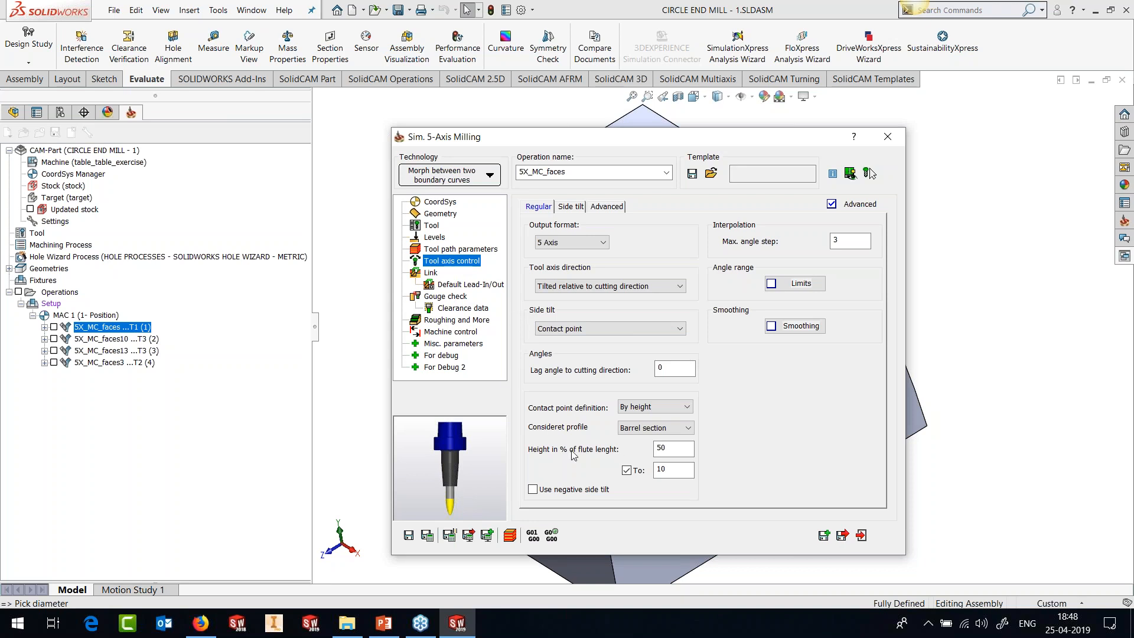
pyautogui.doubleClick(656, 448)
pyautogui.doubleClick(659, 470)
# Display the oval form tool's picture and examine its barrel-shaped cutting section up close
pyautogui.click(431, 227)
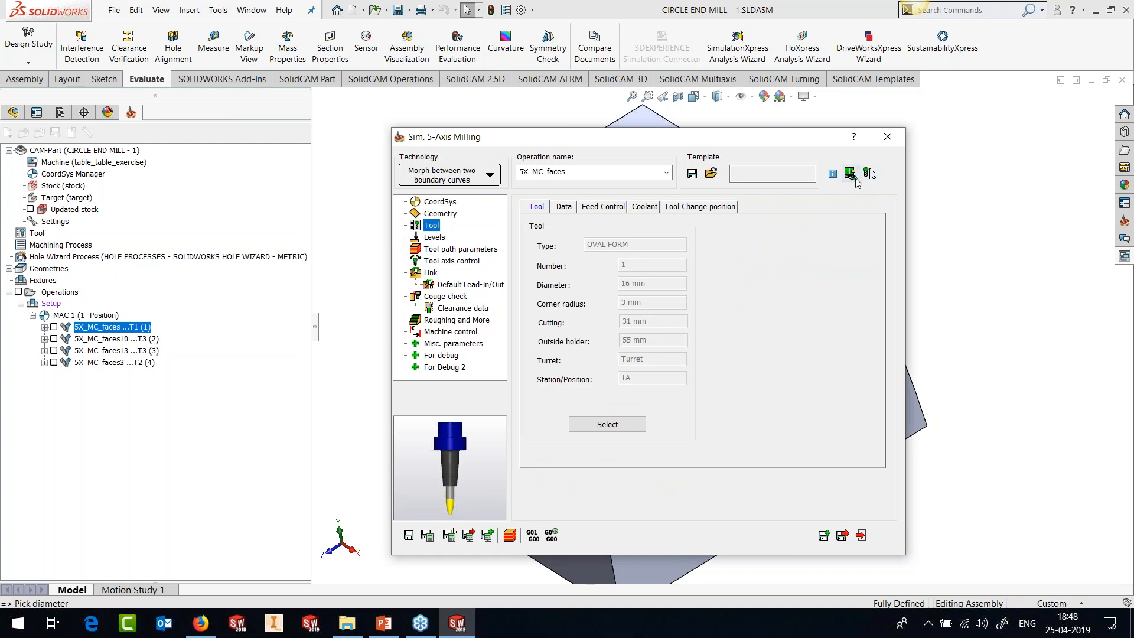
pyautogui.click(599, 424)
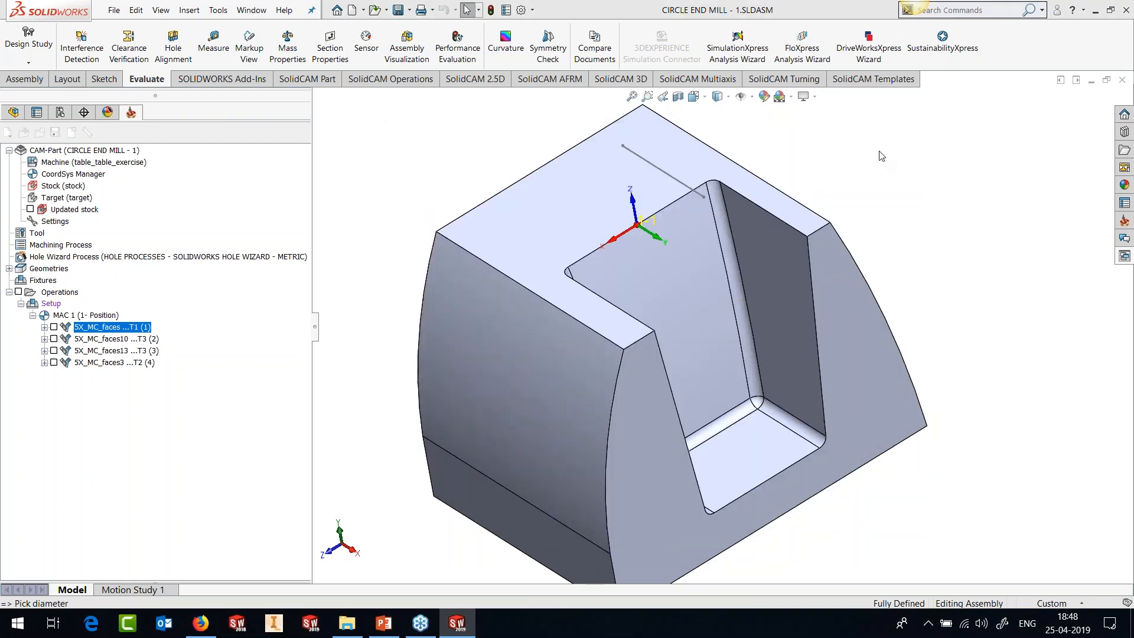
pyautogui.click(829, 150)
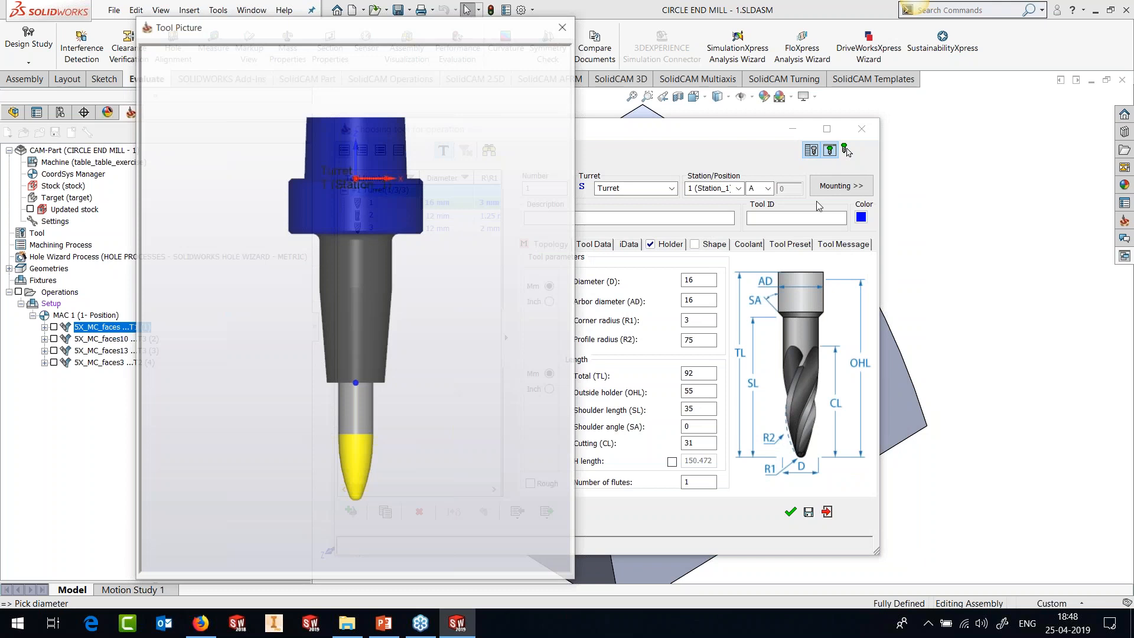
pyautogui.moveTo(415, 23); pyautogui.dragTo(516, 10)
pyautogui.scroll(6, 447, 470)
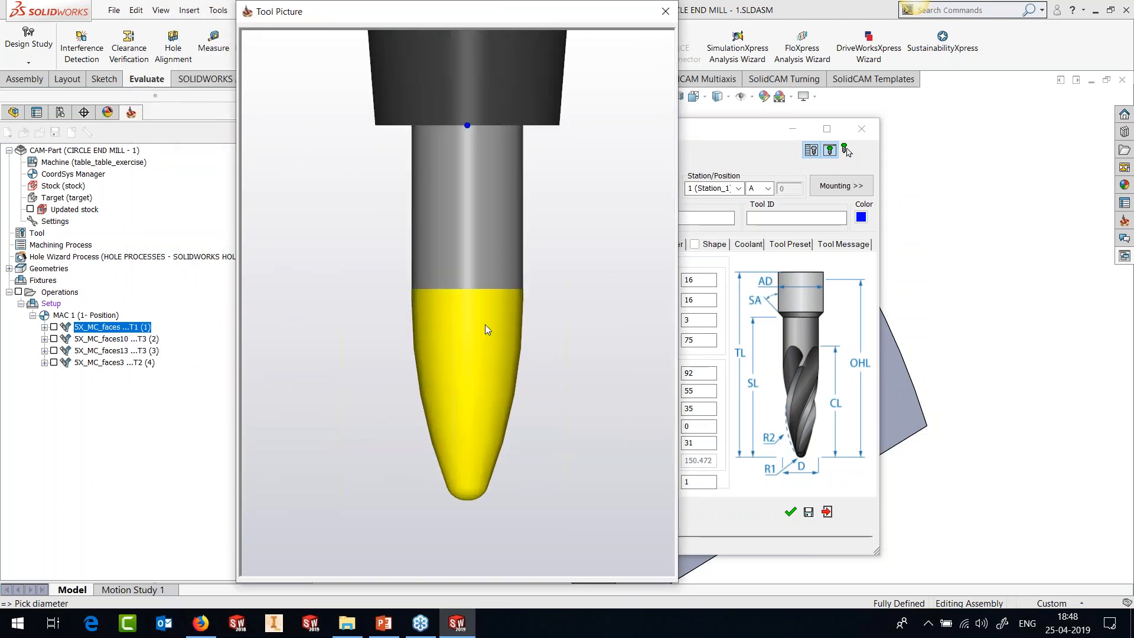
# Capture the enlarged tool picture in Snip & Sketch and mark heights on the cutting section, from 0 at the tip to 100 at its upper end
pyautogui.scroll(2, 491, 307)
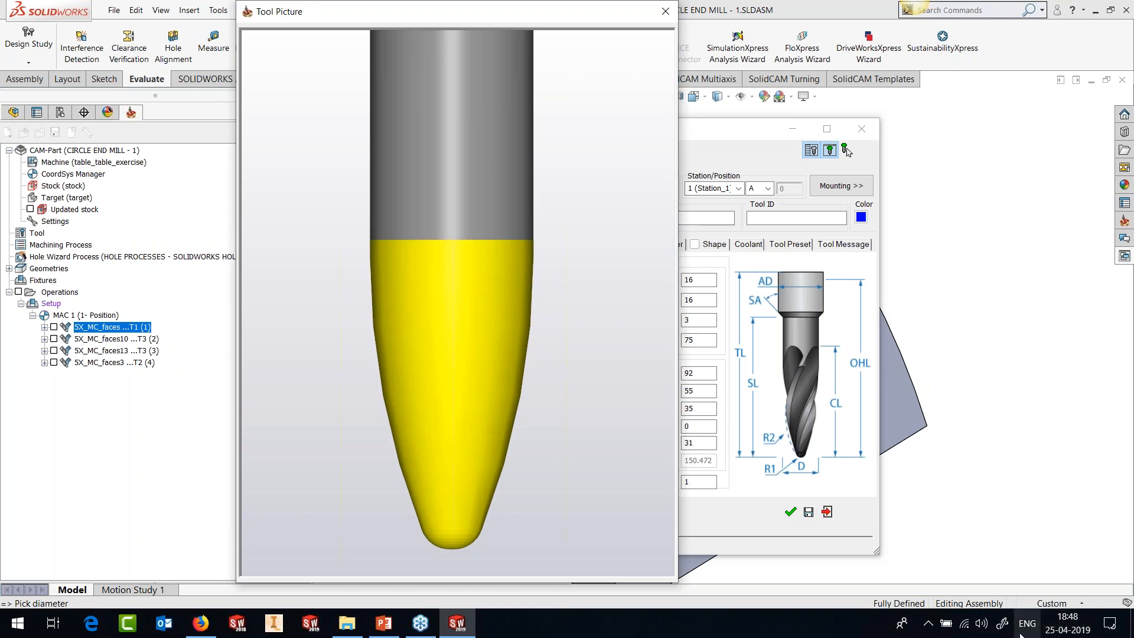
pyautogui.click(1002, 625)
pyautogui.click(969, 384)
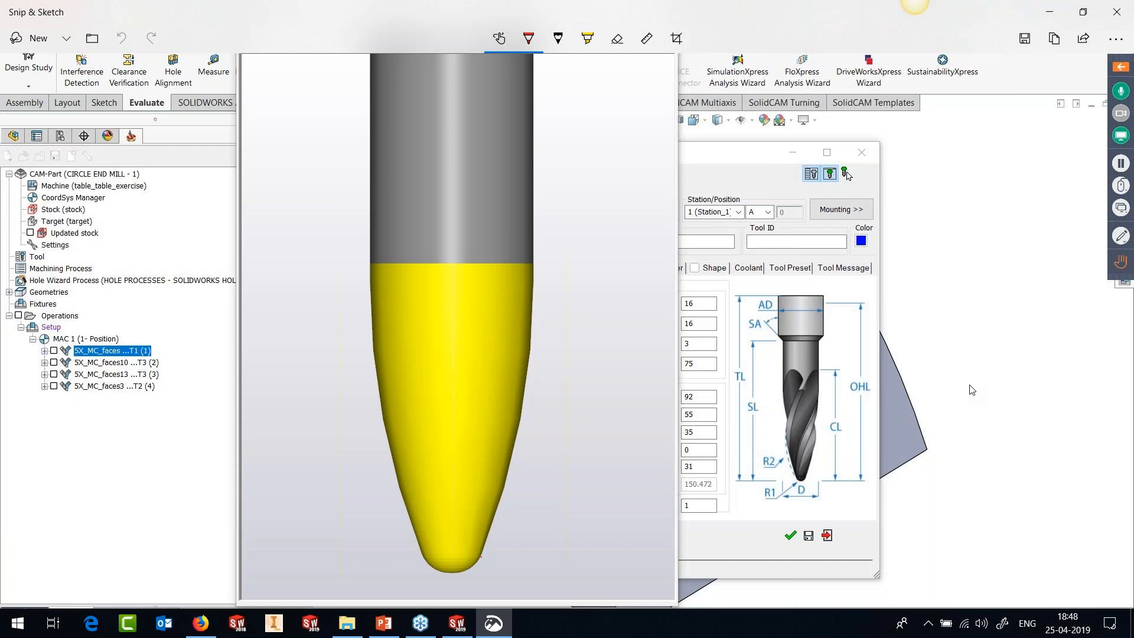
pyautogui.moveTo(480, 556); pyautogui.dragTo(520, 550)
pyautogui.moveTo(533, 266); pyautogui.dragTo(594, 260)
pyautogui.moveTo(614, 254)
pyautogui.mouseDown()
pyautogui.moveTo(608, 269)
pyautogui.moveTo(617, 255)
pyautogui.mouseUp()
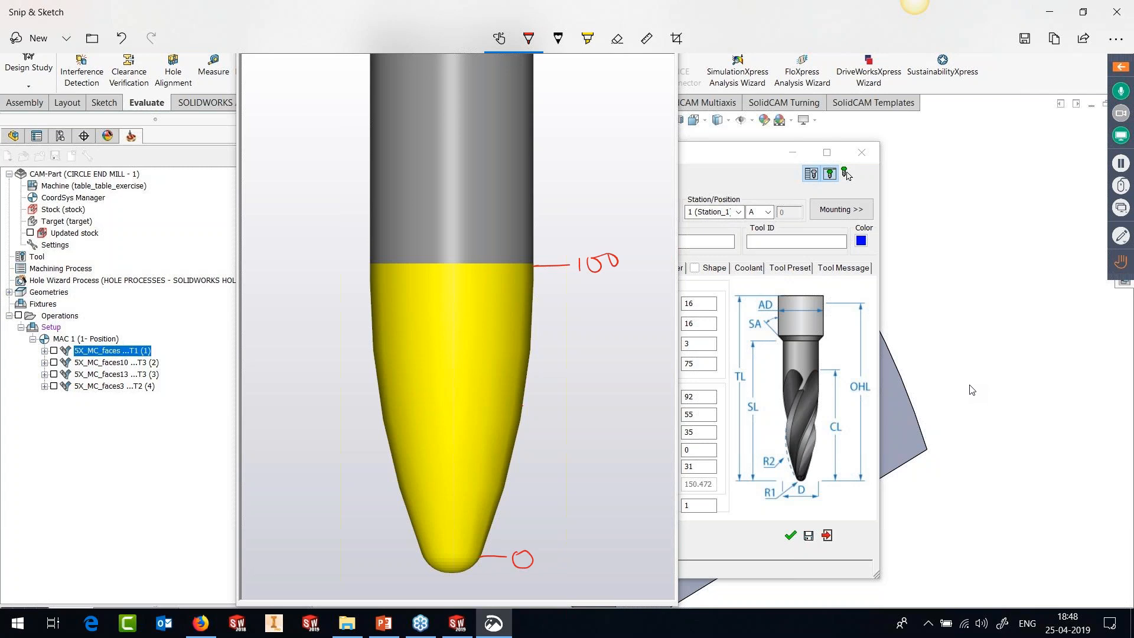
pyautogui.moveTo(549, 402)
pyautogui.mouseDown()
pyautogui.moveTo(552, 417)
pyautogui.moveTo(574, 397)
pyautogui.mouseUp()
pyautogui.moveTo(524, 521); pyautogui.dragTo(522, 524)
# Switch back to SOLIDWORKS and close the tool picture and the tool selection for the operation
pyautogui.click(462, 625)
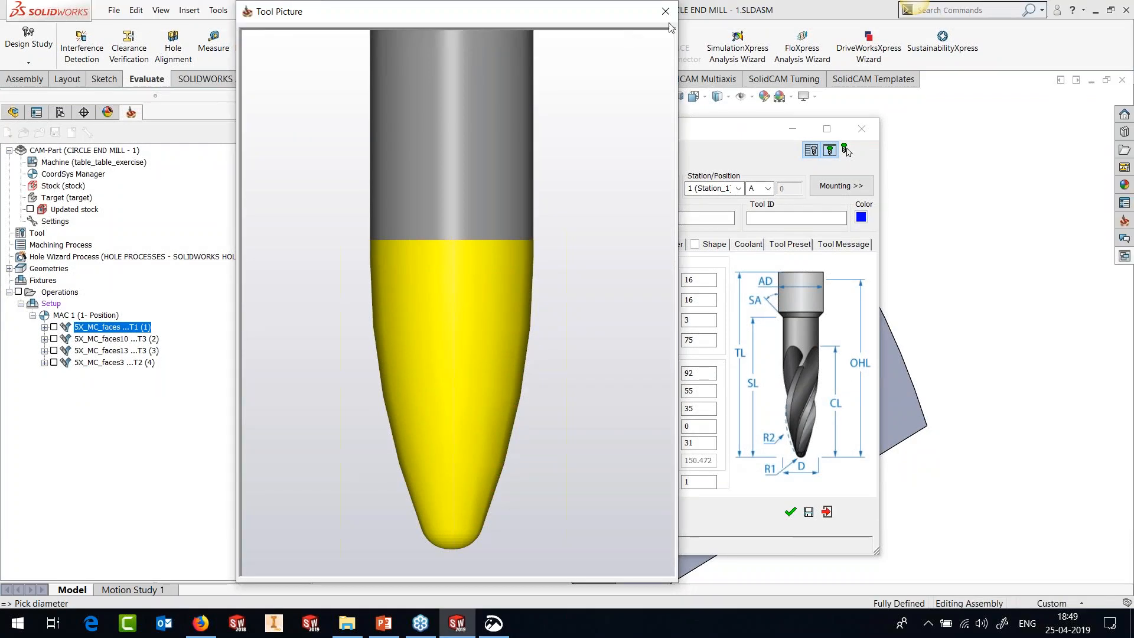
pyautogui.click(667, 12)
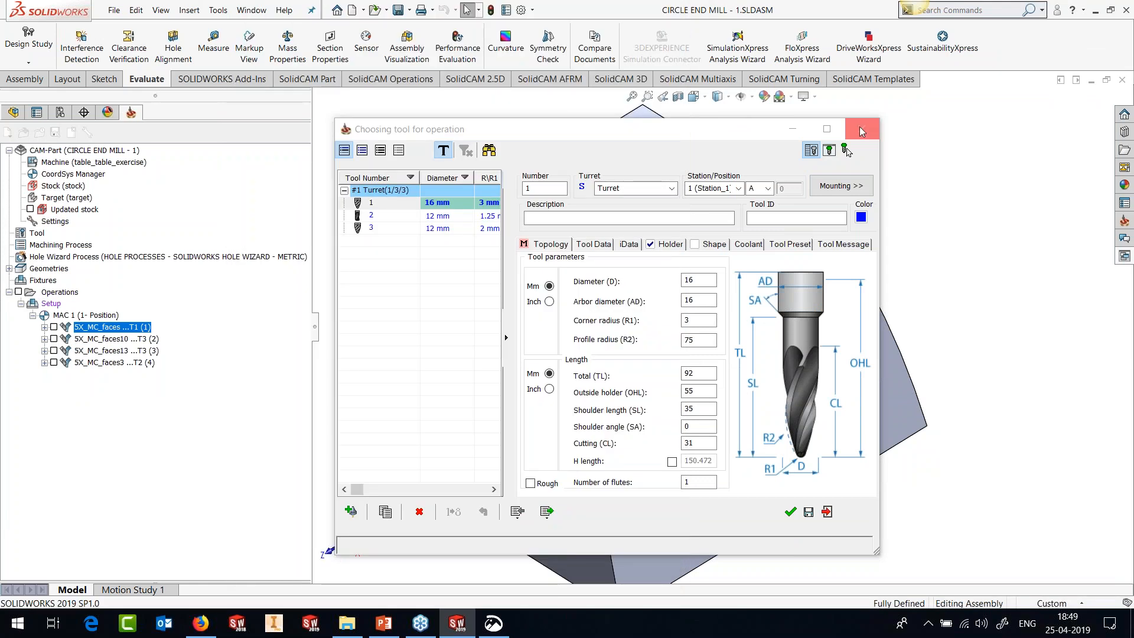
pyautogui.click(860, 129)
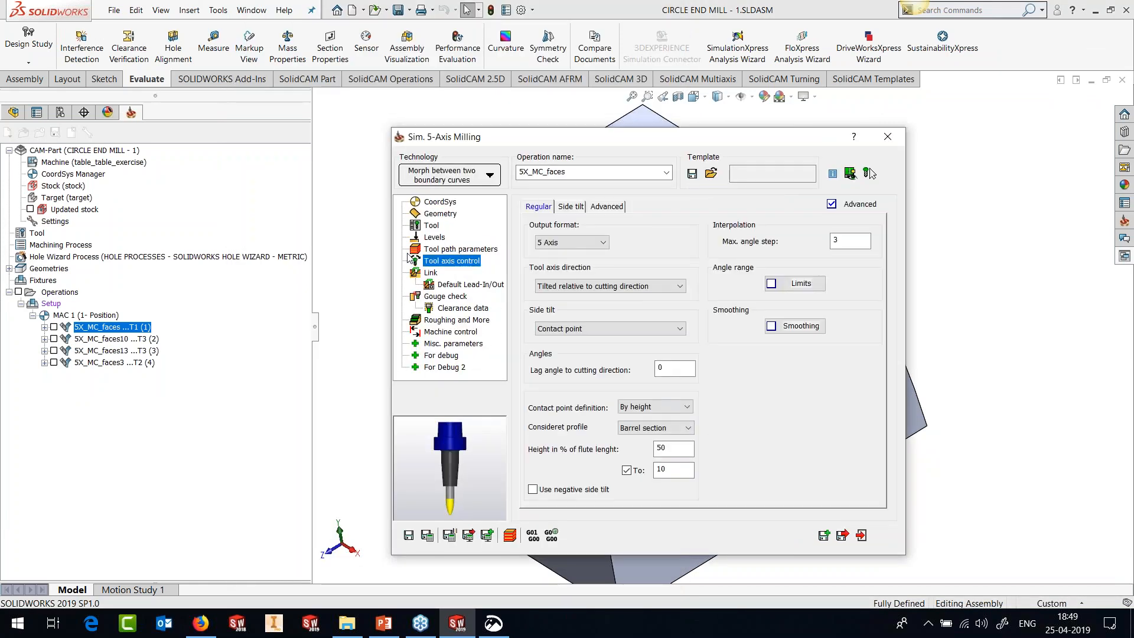
# Review the operation's gouge check settings, showing the faces1 check surfaces of Gouge 1 and examining the holder tilting options of Gouge 2
pyautogui.click(445, 296)
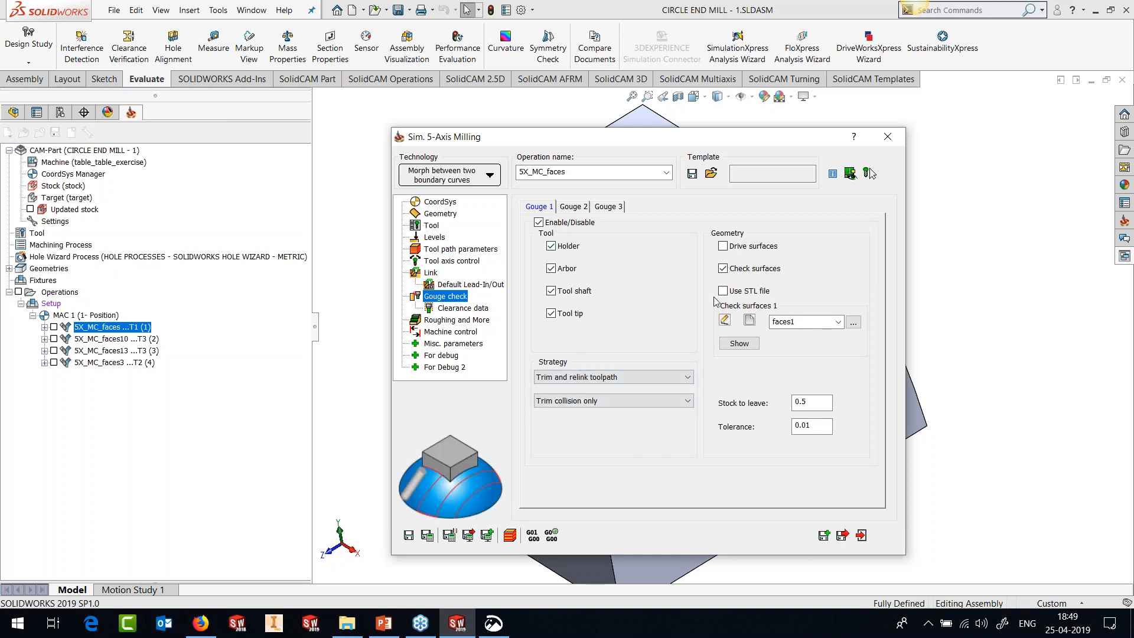
pyautogui.click(738, 343)
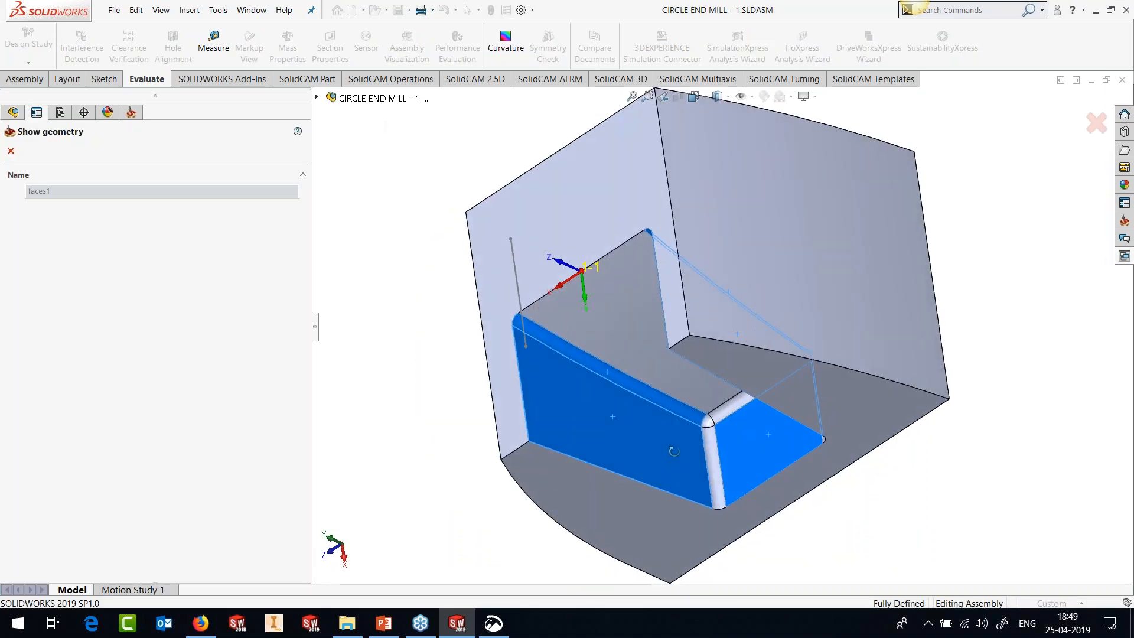
pyautogui.moveTo(673, 451); pyautogui.dragTo(664, 446, button='middle')
pyautogui.click(11, 151)
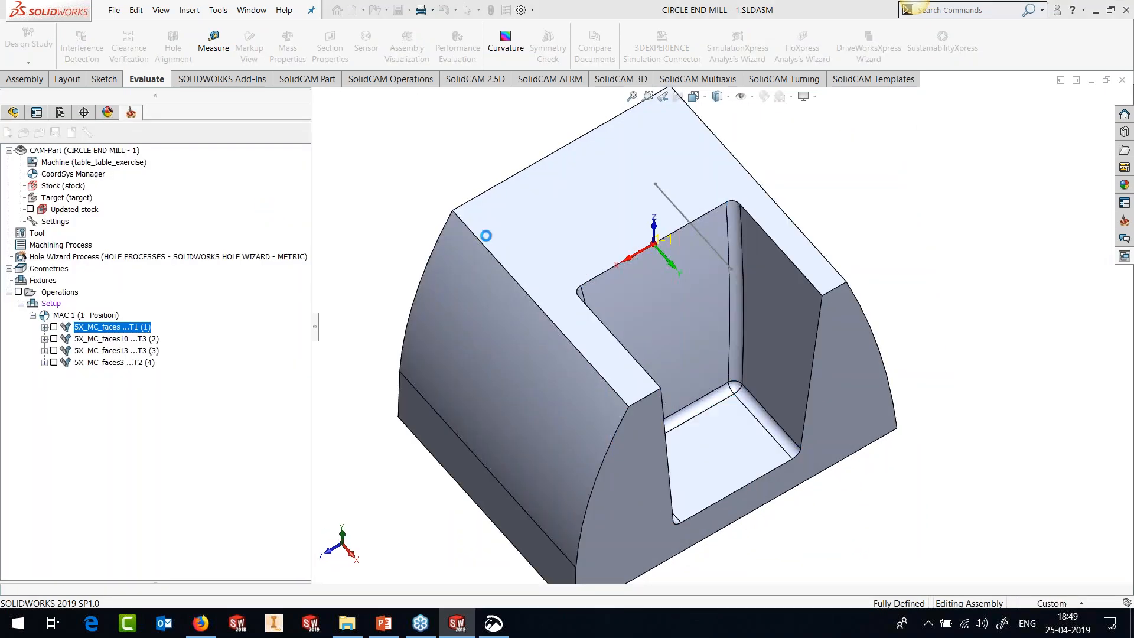
pyautogui.click(574, 207)
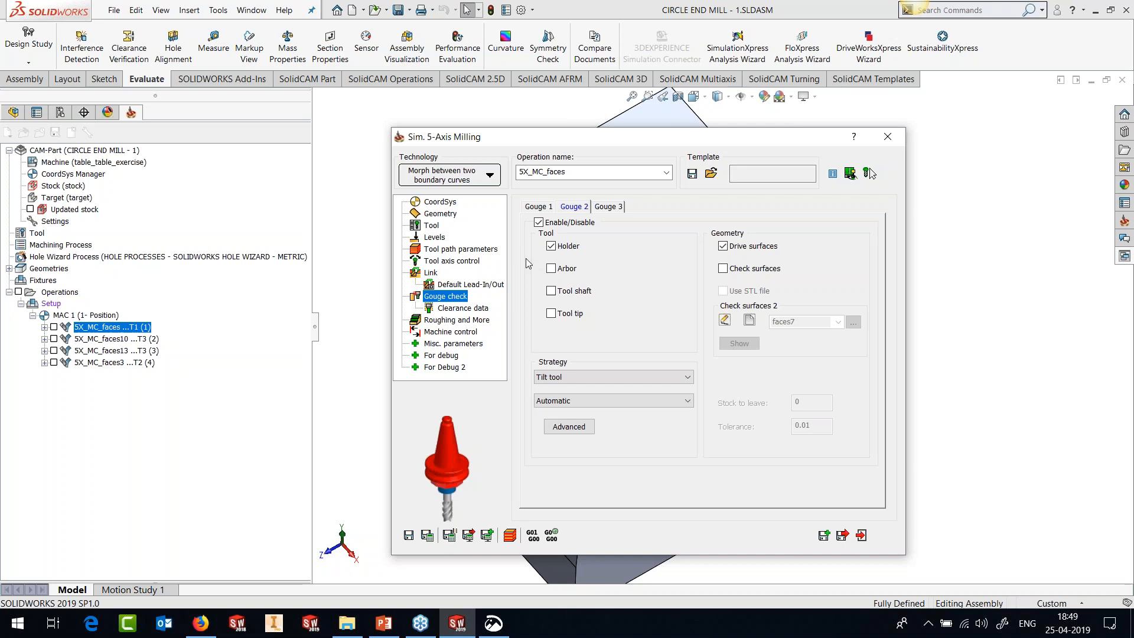
# Open the simulation of the 5X_MC_faces operation and exit it without running it
pyautogui.click(487, 536)
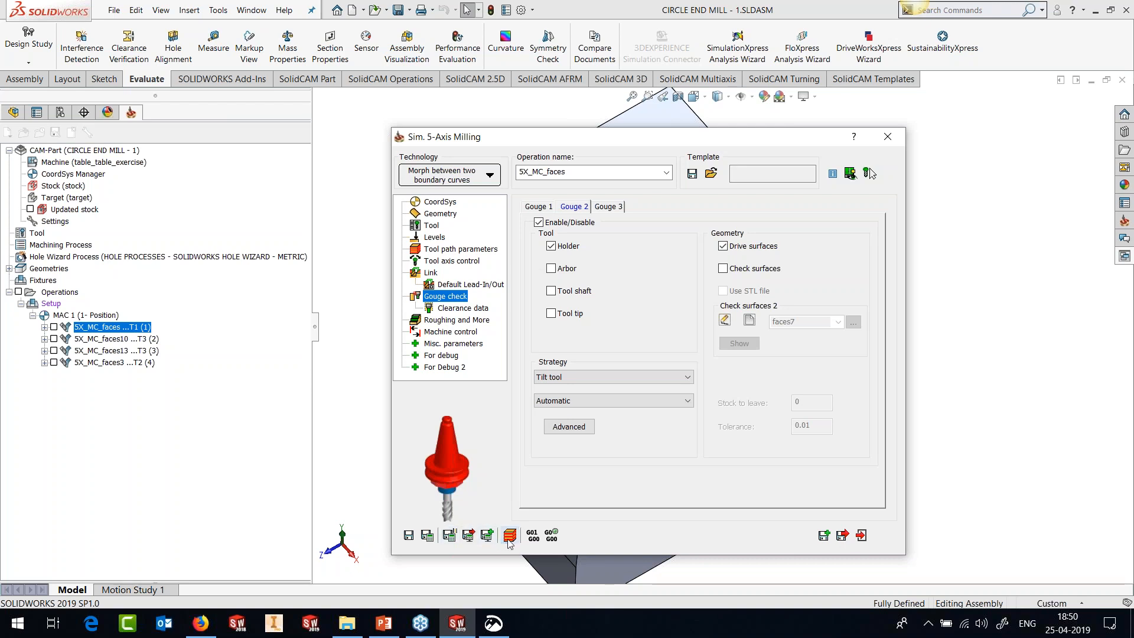
pyautogui.click(126, 106)
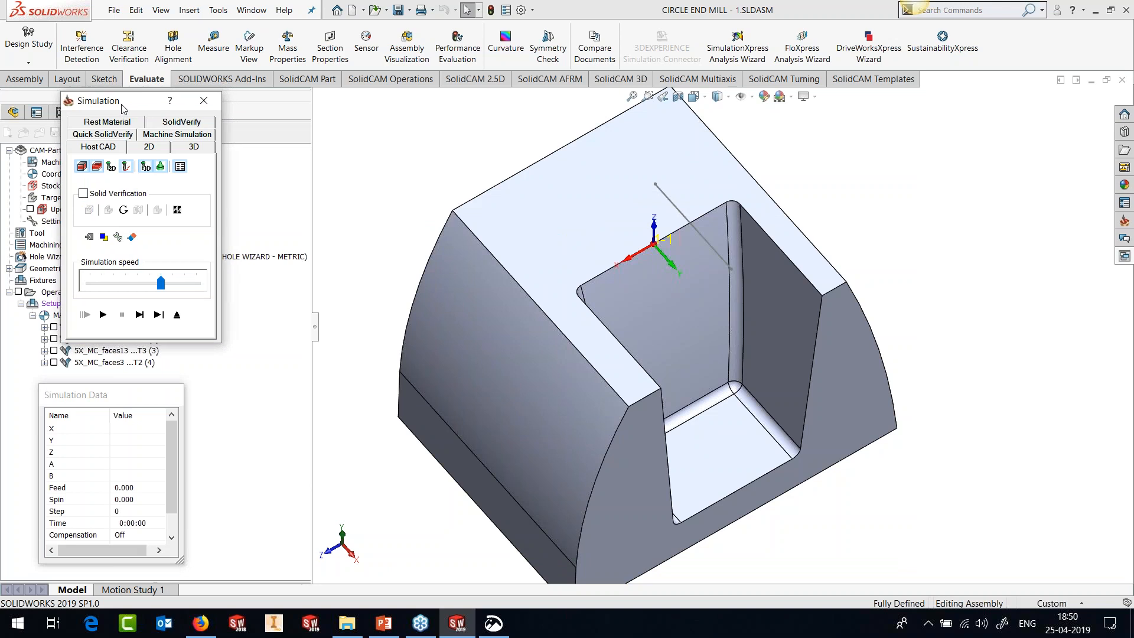
pyautogui.click(175, 314)
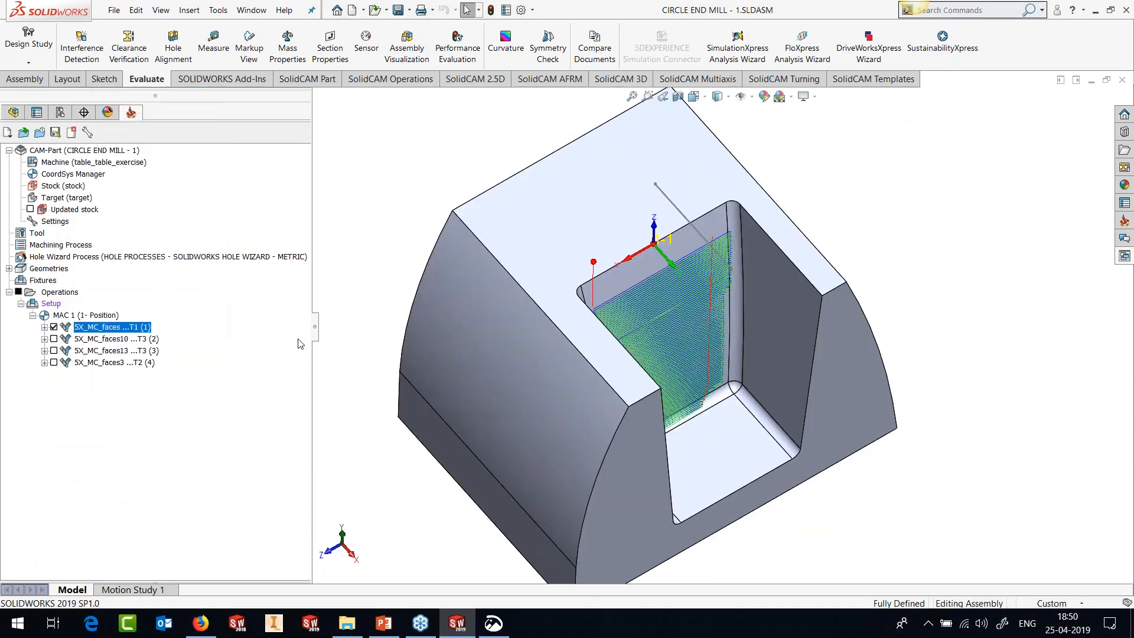
# Examine the 5X_MC_faces toolpath on the pocket's back wall, including the pass ends beside the corner fillet
pyautogui.moveTo(719, 305)
pyautogui.mouseDown(button='middle')
pyautogui.moveTo(676, 375)
pyautogui.moveTo(708, 310)
pyautogui.mouseUp(button='middle')
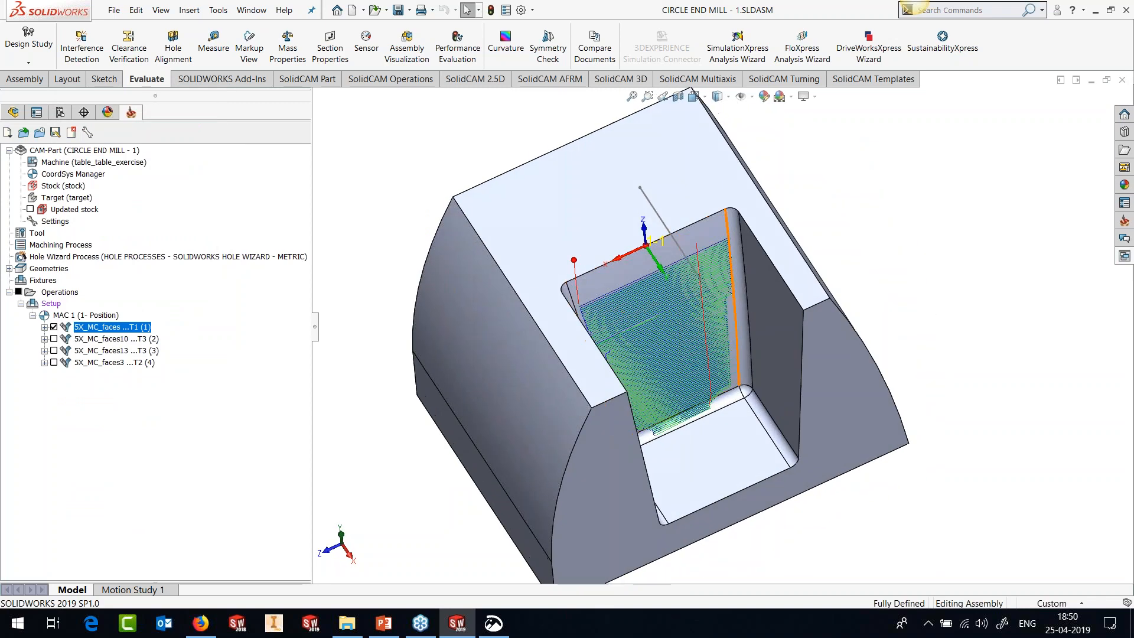
pyautogui.scroll(-3, 721, 245)
pyautogui.scroll(-6, 735, 248)
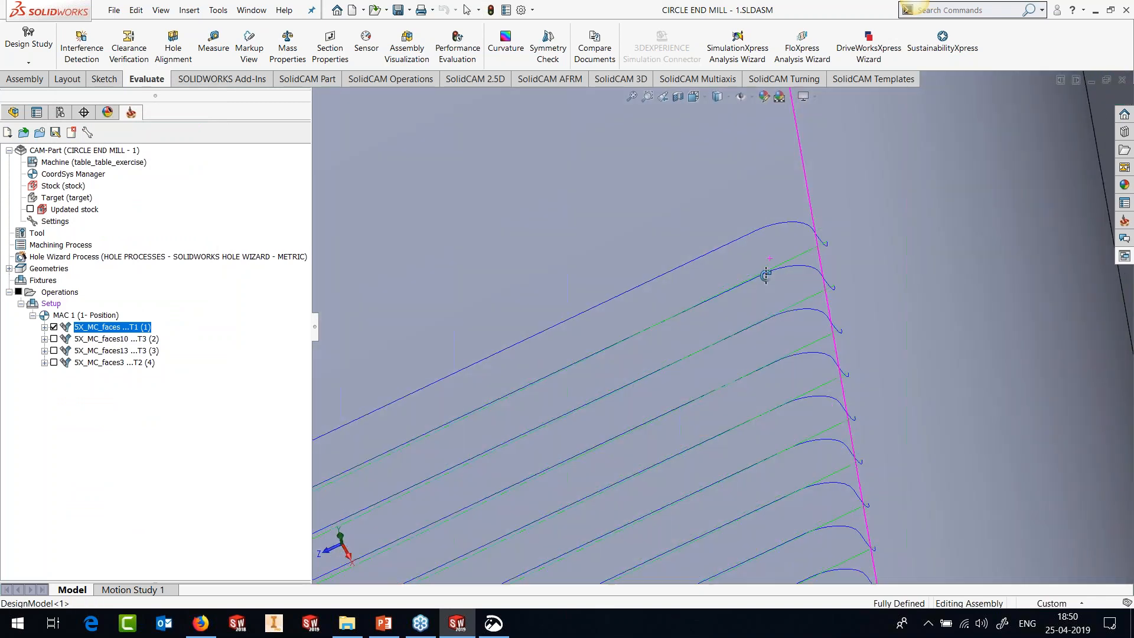
pyautogui.scroll(5, 603, 403)
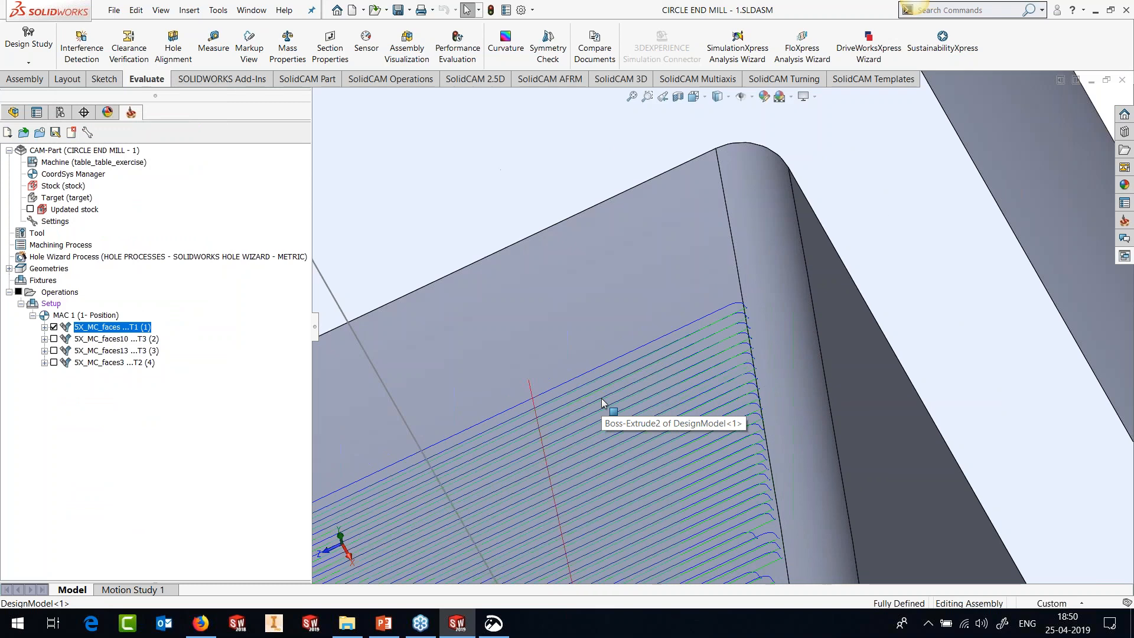
pyautogui.scroll(3, 602, 403)
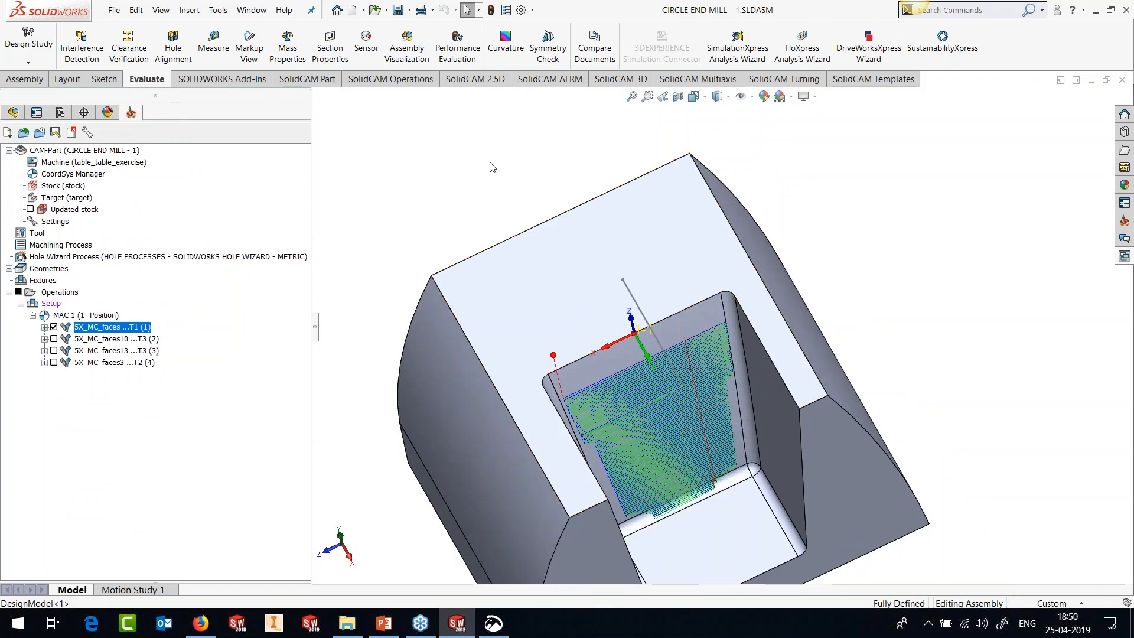
# Section the model at the Front Plane and turn to the Front view to show the curved wall's profile
pyautogui.click(679, 100)
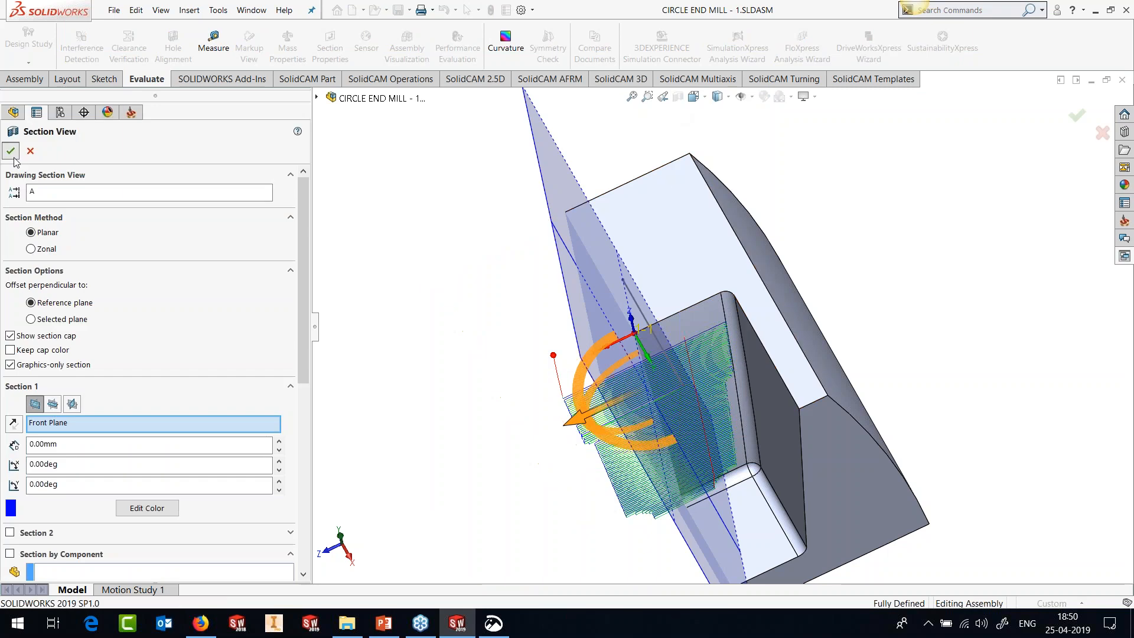
pyautogui.click(12, 152)
pyautogui.moveTo(457, 301); pyautogui.dragTo(465, 220, button='middle')
pyautogui.press('space')
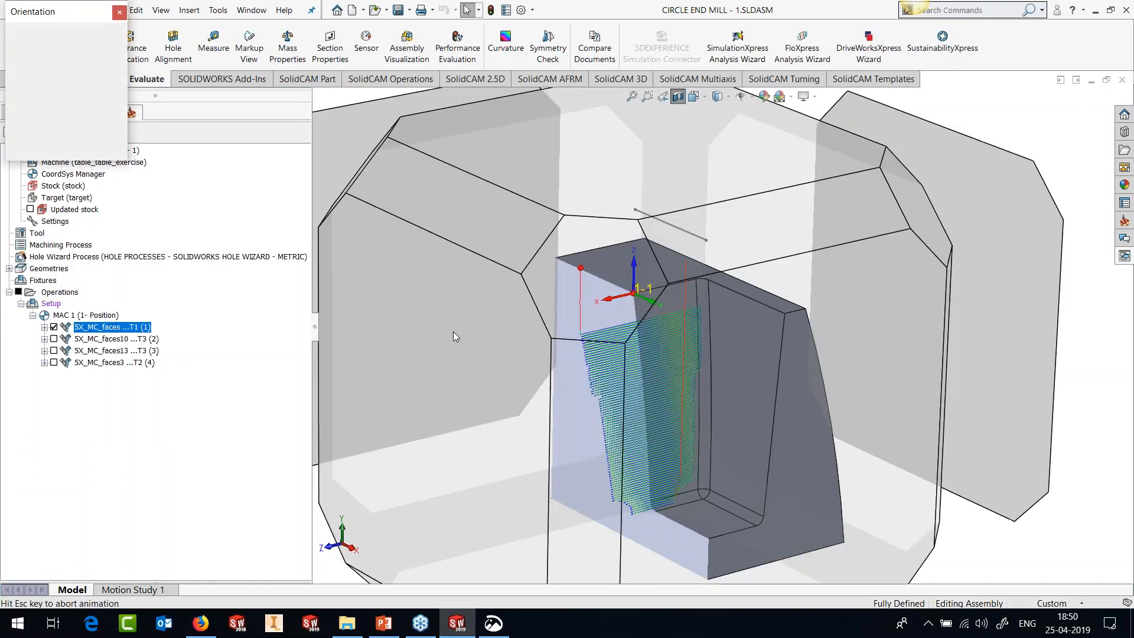
pyautogui.click(473, 407)
pyautogui.scroll(-2, 768, 270)
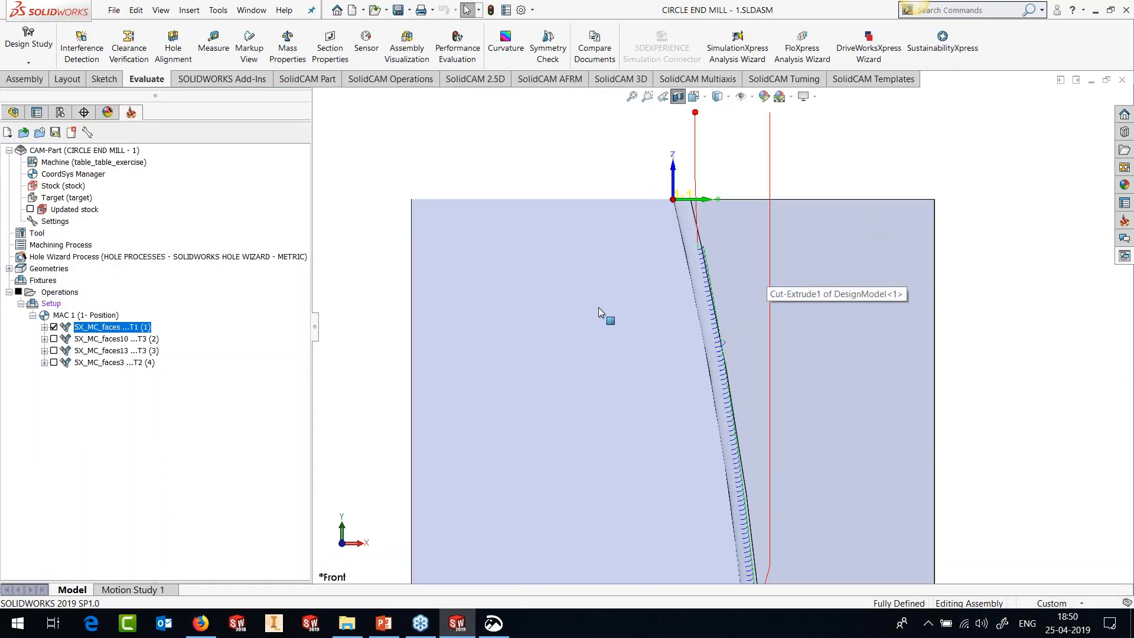
# Hide the 5X_MC_faces toolpath, simulate the operation stepwise and examine where the oval form tool contacts the wall's upper edge
pyautogui.click(54, 327)
pyautogui.rightClick(83, 328)
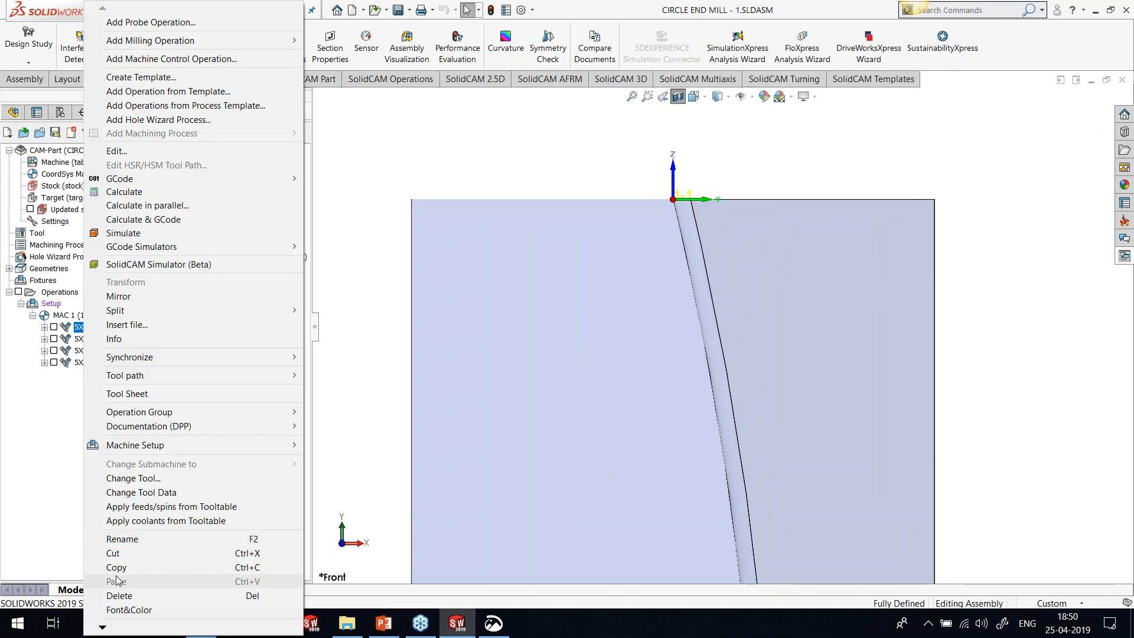
pyautogui.click(122, 233)
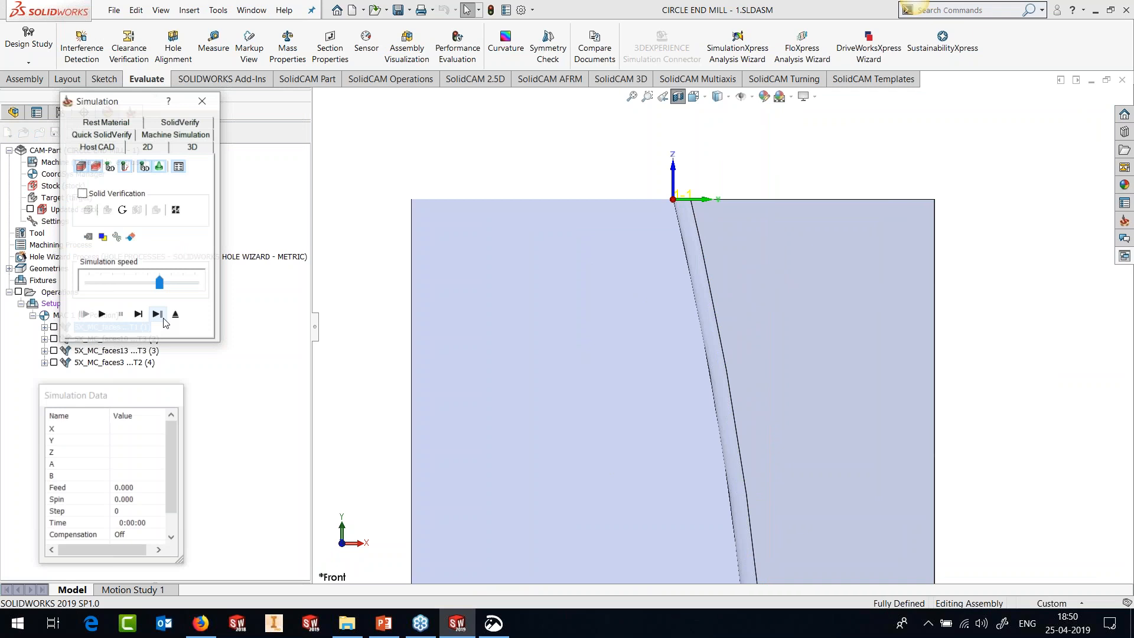
pyautogui.click(138, 314)
pyautogui.scroll(-8, 668, 207)
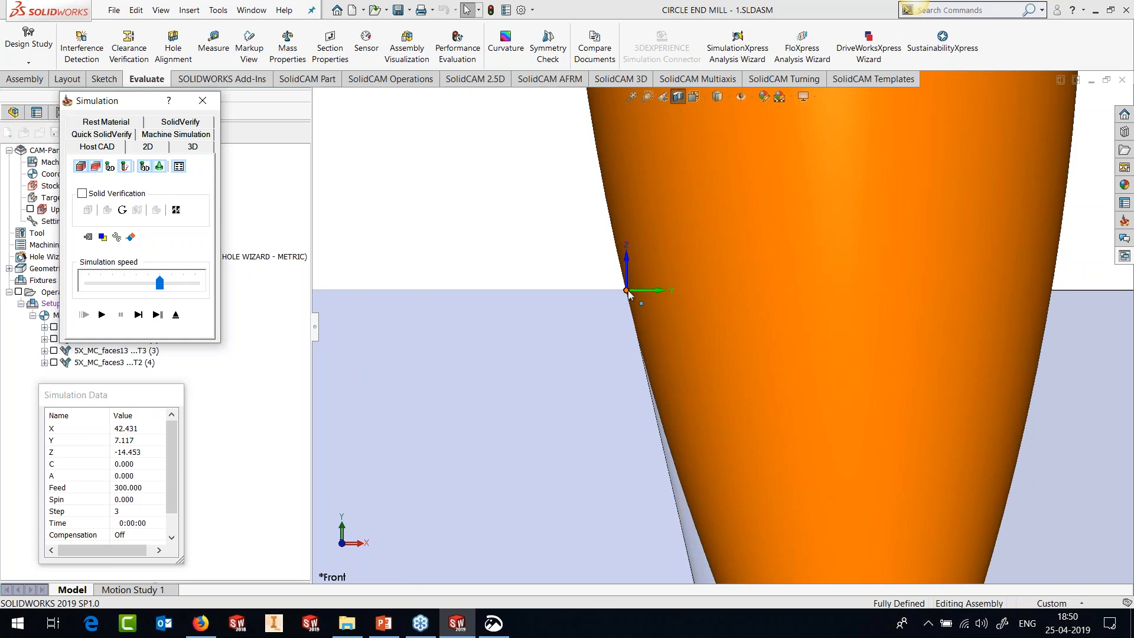
pyautogui.scroll(2, 615, 366)
pyautogui.scroll(4, 616, 366)
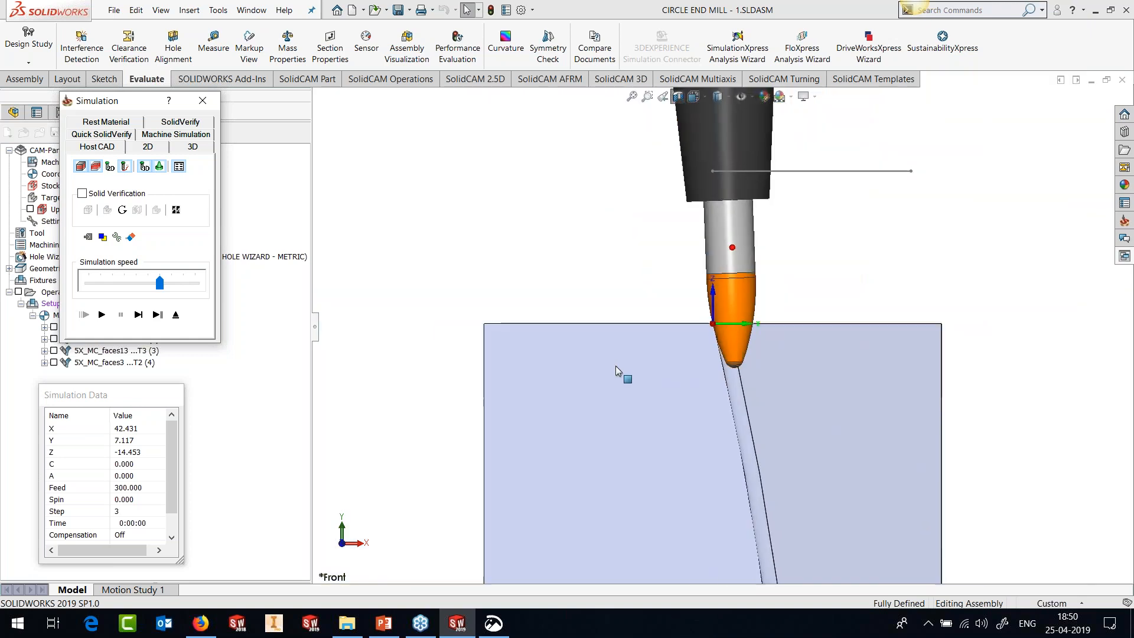
# Run the simulation to observe how the tool tilts and its contact point shifts down the curved wall
pyautogui.click(101, 315)
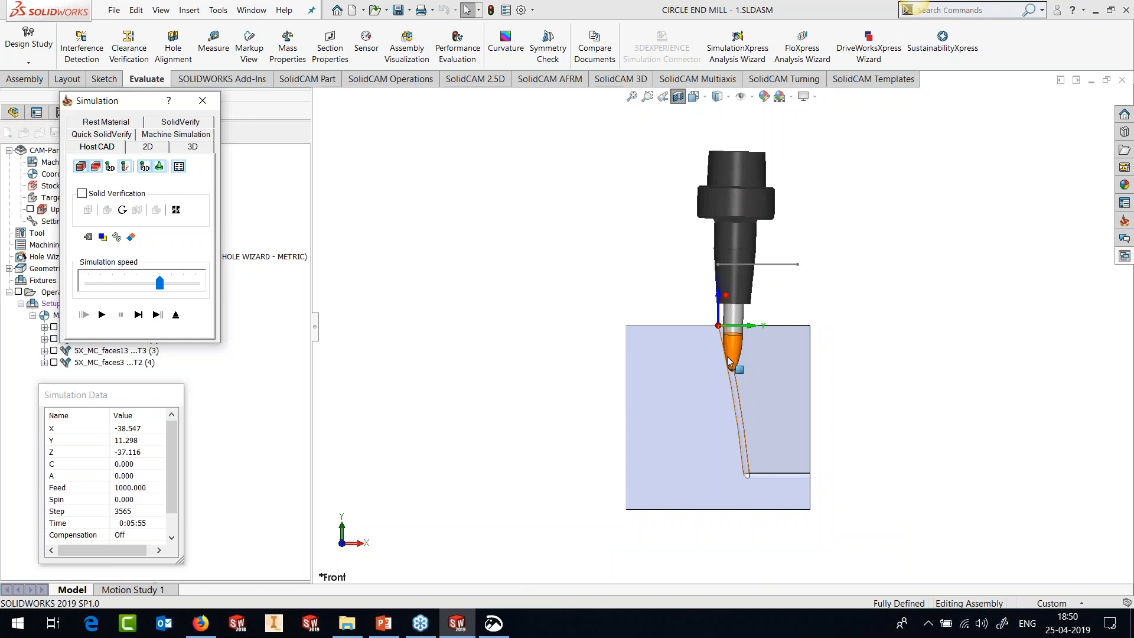
pyautogui.scroll(-3, 730, 370)
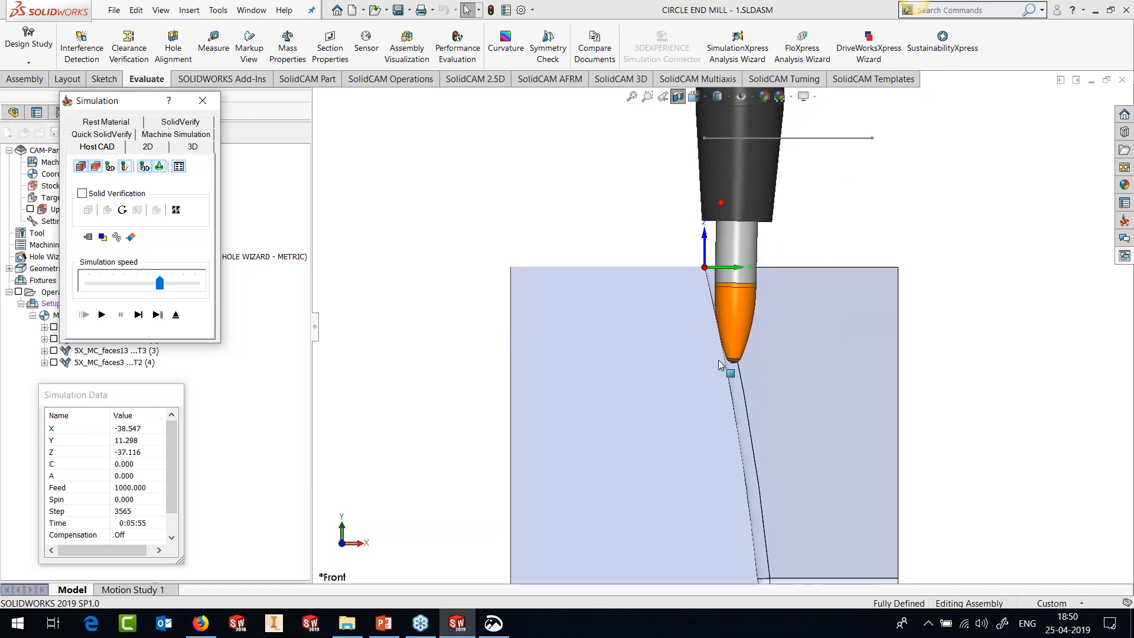
pyautogui.click(102, 321)
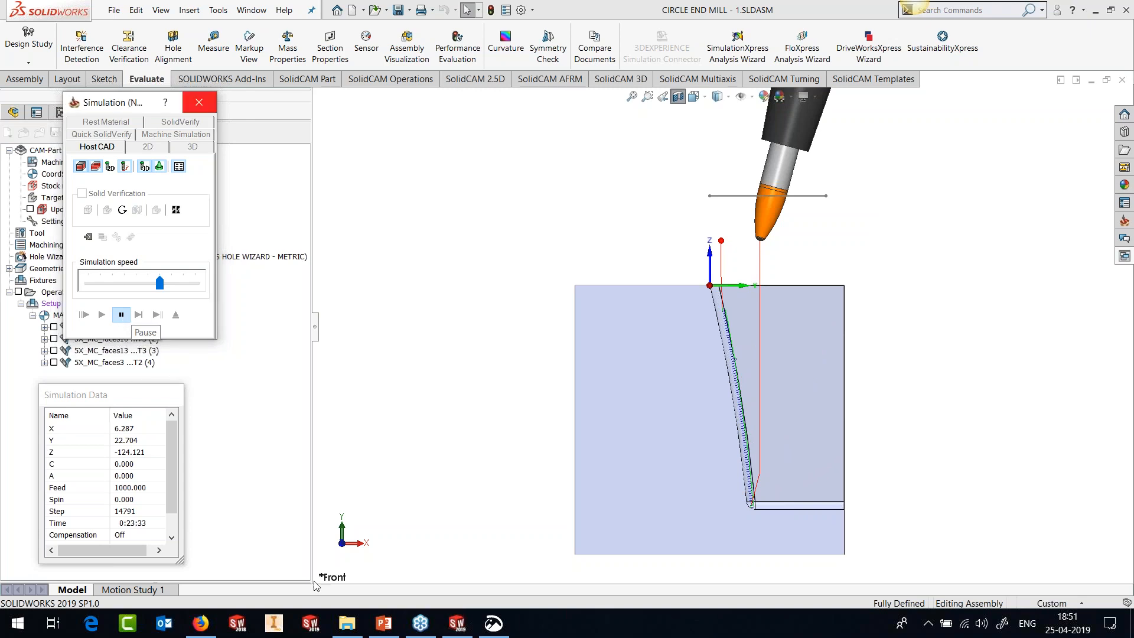
# End the SOLIDWORKS 2019 process in Task Manager, then close Task Manager
pyautogui.moveTo(490, 624)
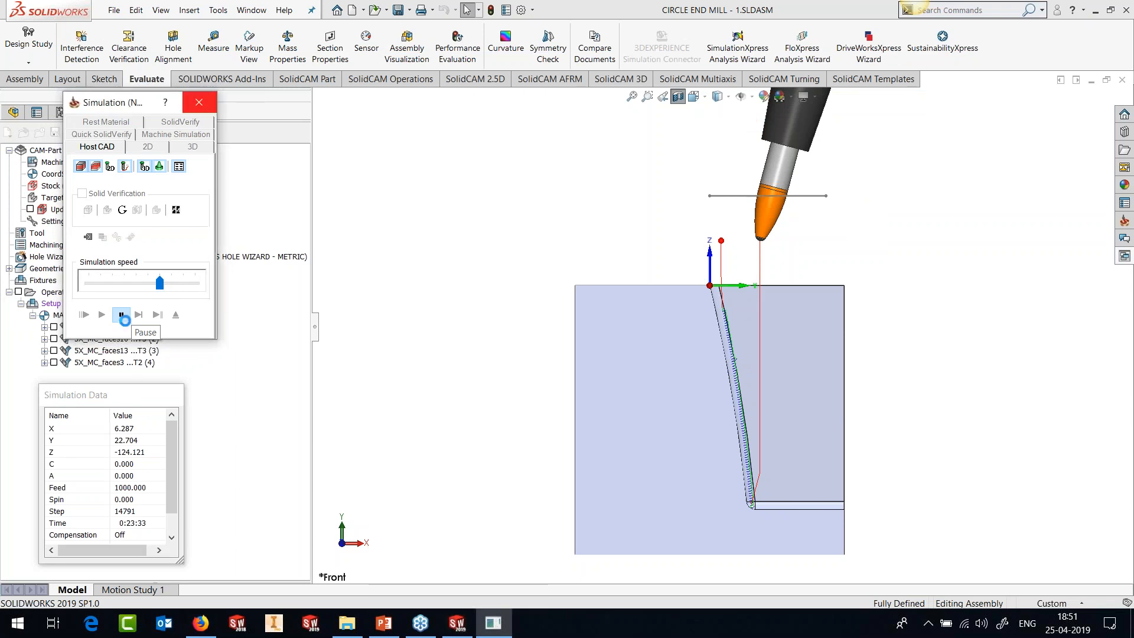
pyautogui.rightClick(668, 625)
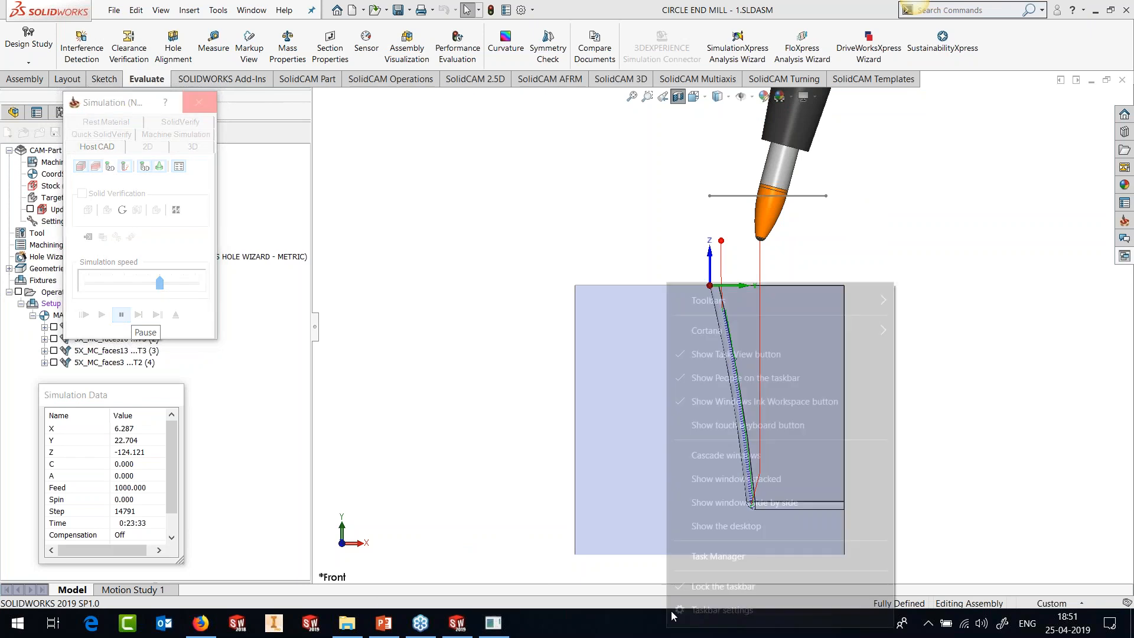
pyautogui.click(703, 565)
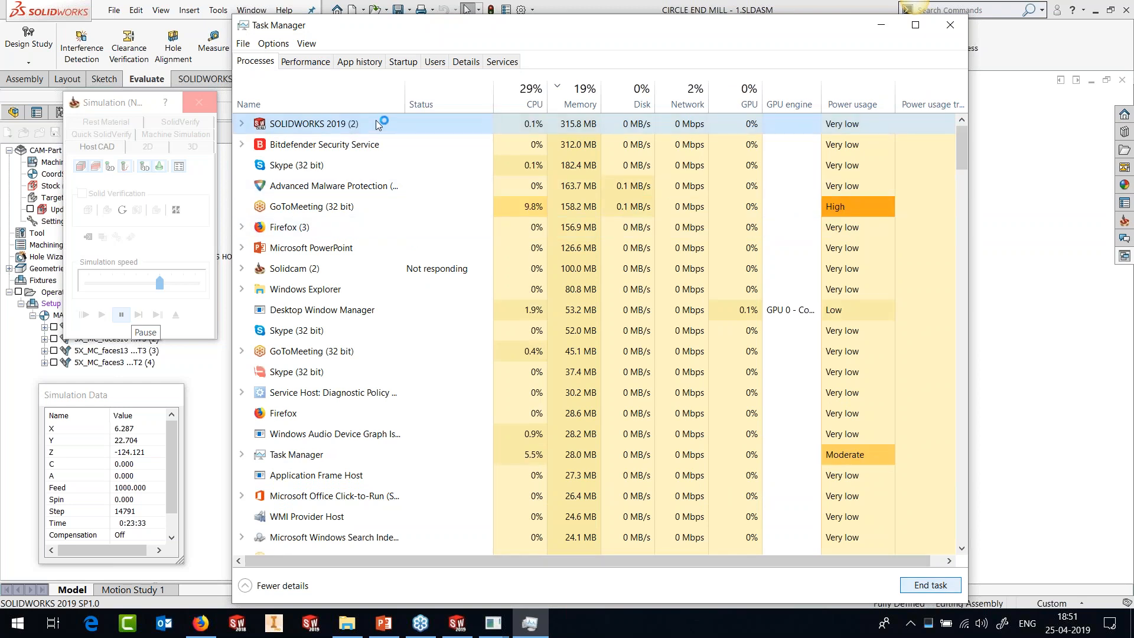
pyautogui.press('Delete')
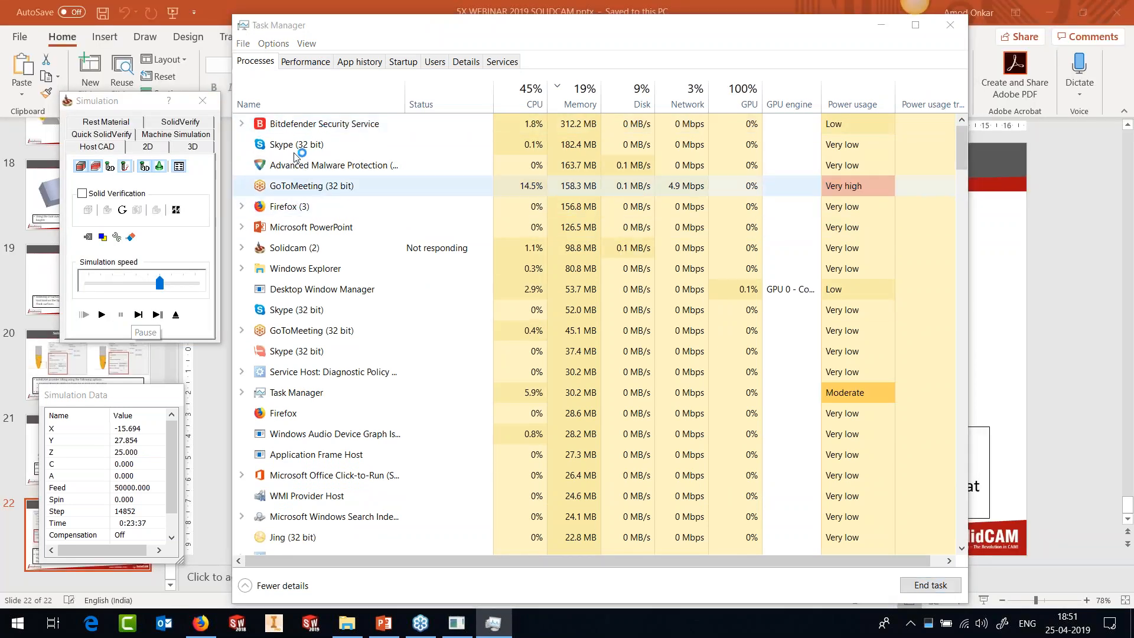
pyautogui.click(470, 368)
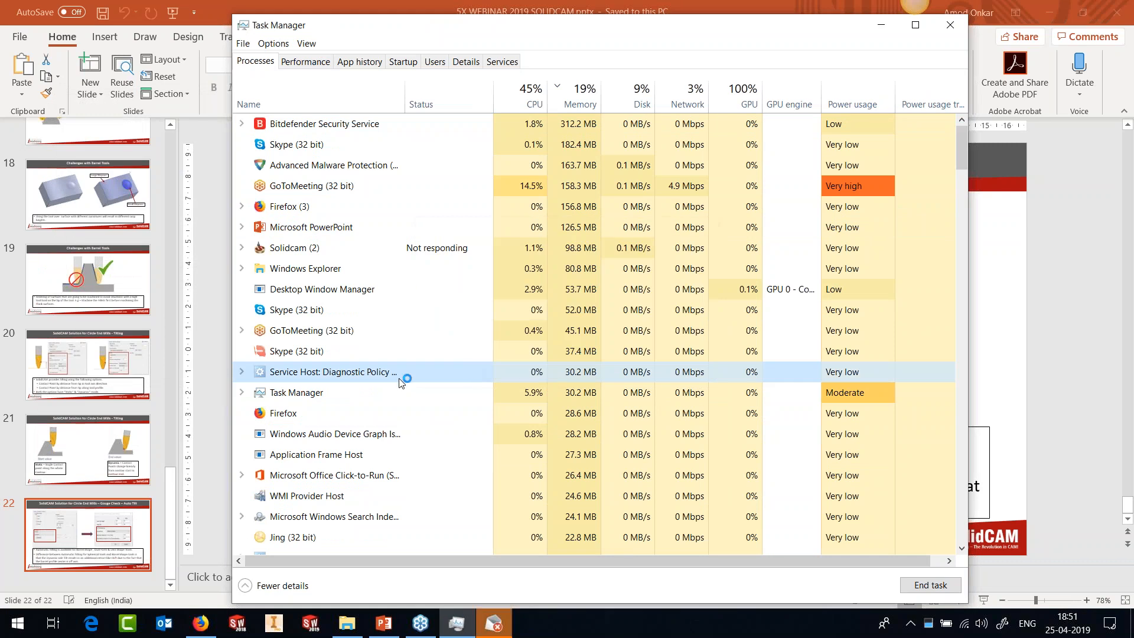
pyautogui.click(943, 32)
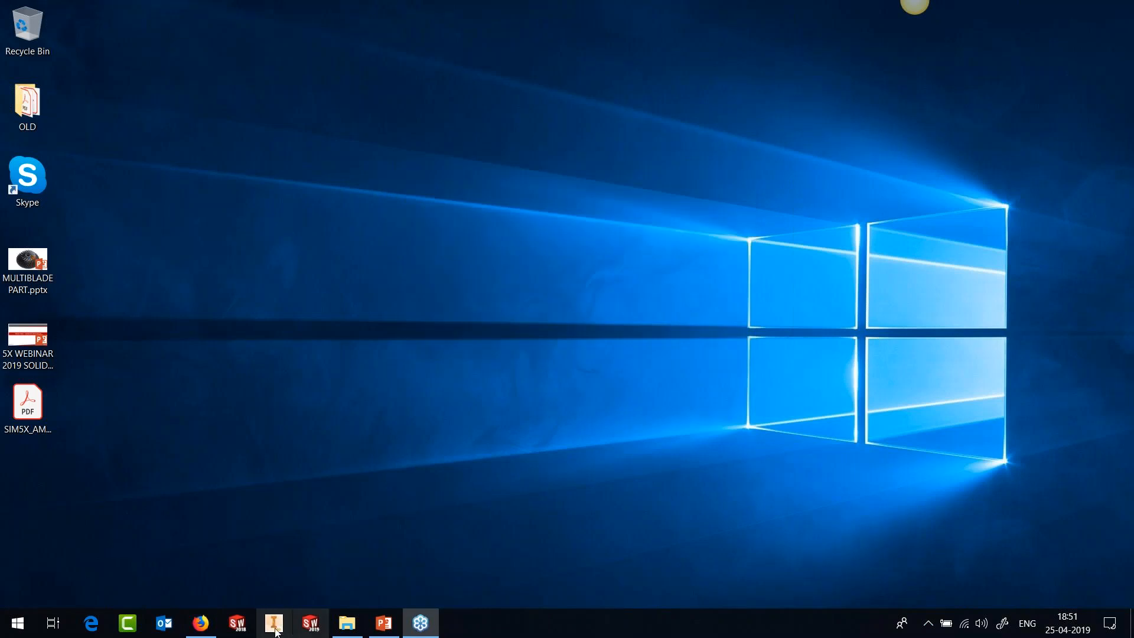
# Restart SOLIDWORKS 2019 and reopen the recent CAM-Part CIRCLE END MILL - 1
pyautogui.click(310, 622)
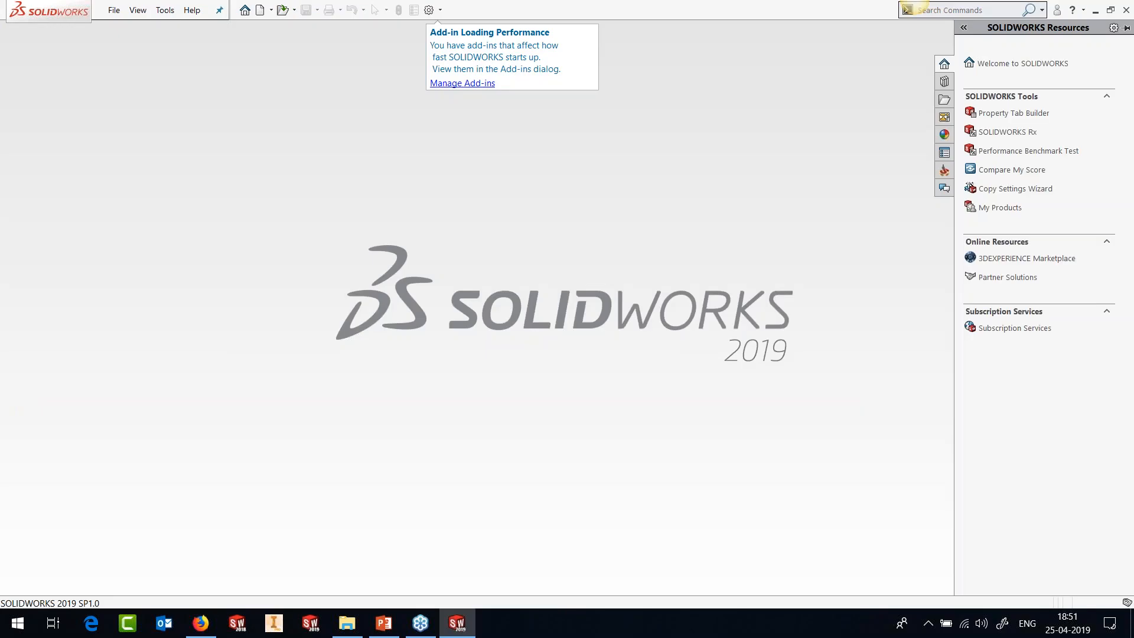
pyautogui.click(165, 10)
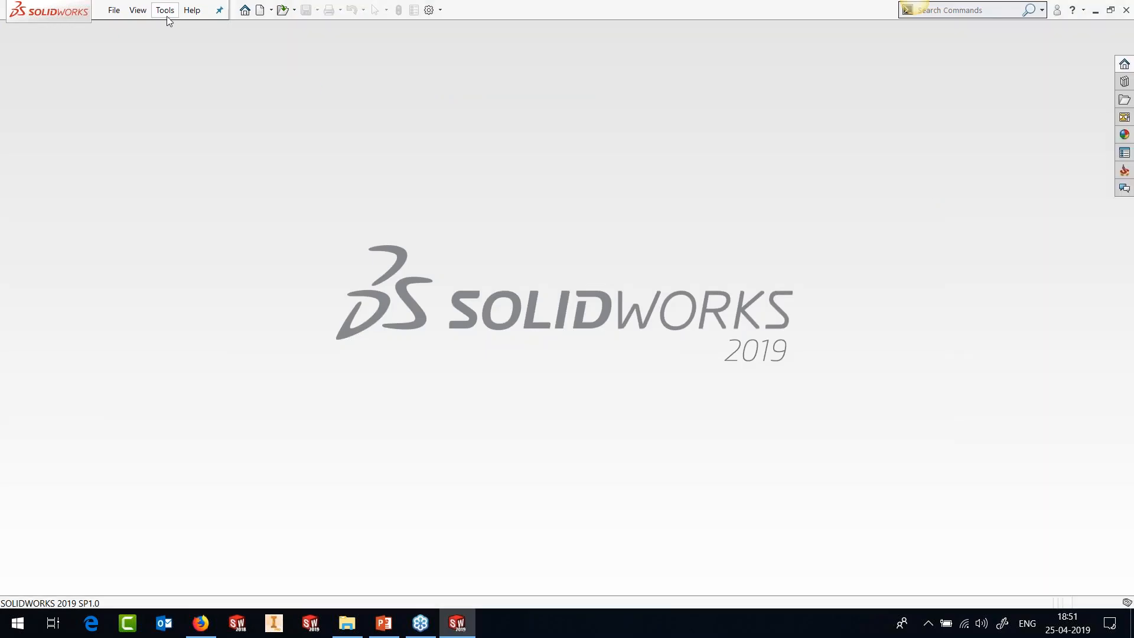
pyautogui.moveTo(189, 59)
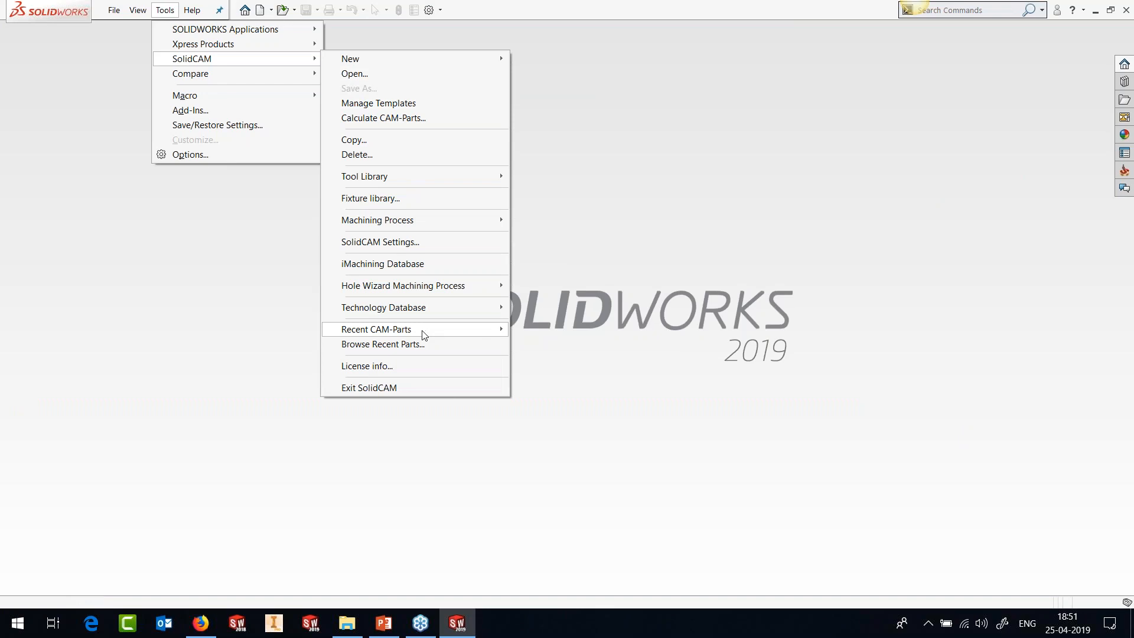
pyautogui.moveTo(423, 335)
pyautogui.click(560, 329)
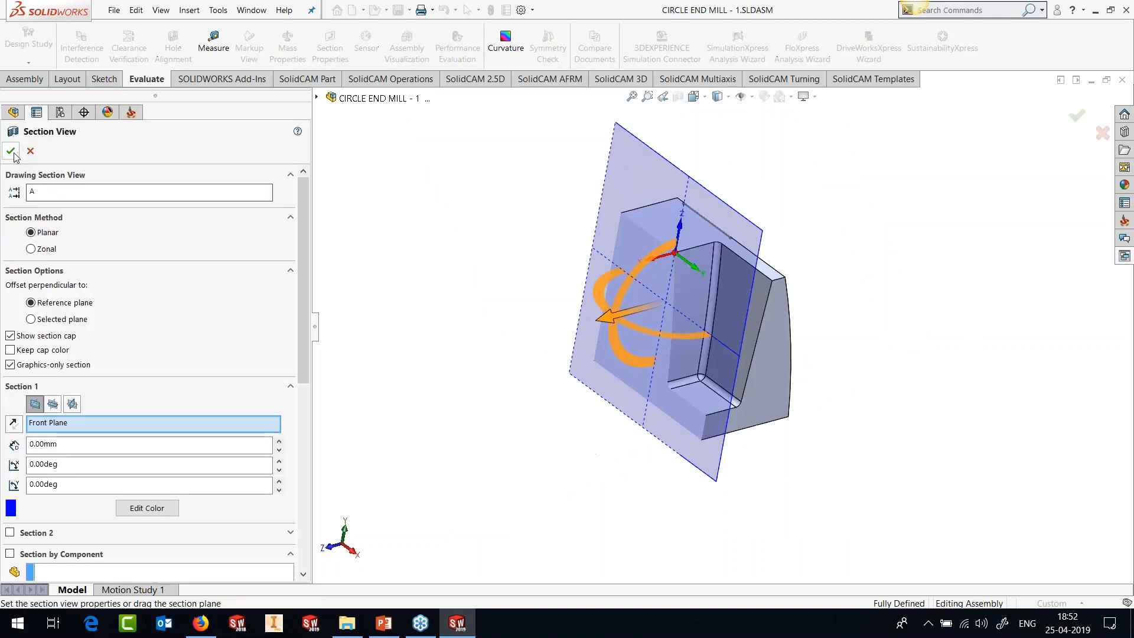
# Apply a section view at the Front Plane and turn the model to the Front view for simulating the toolpath
pyautogui.click(11, 151)
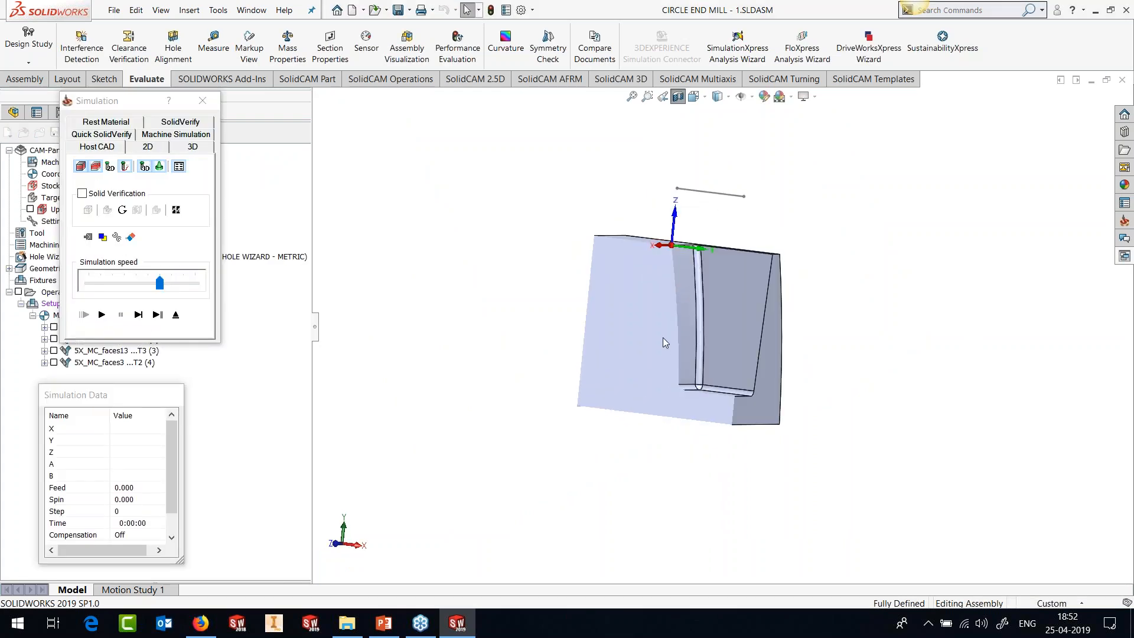
pyautogui.press('space')
pyautogui.click(558, 399)
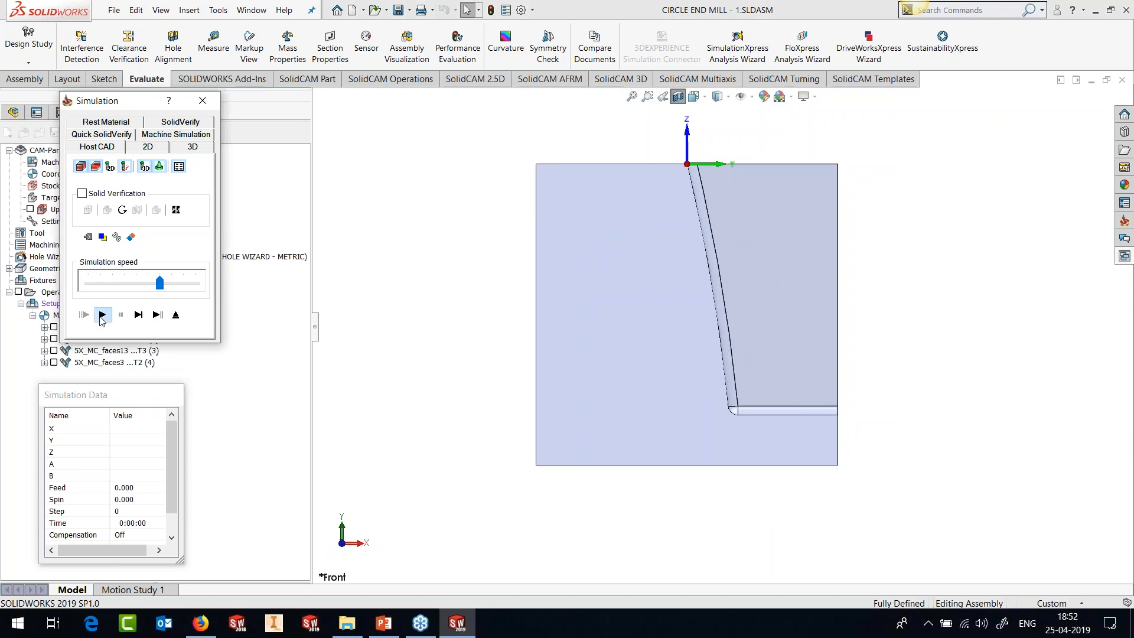
# Simulate the 5X_MC_faces operation, pause near the wall's lower end and examine the tool's contact point beside the floor fillet
pyautogui.click(101, 315)
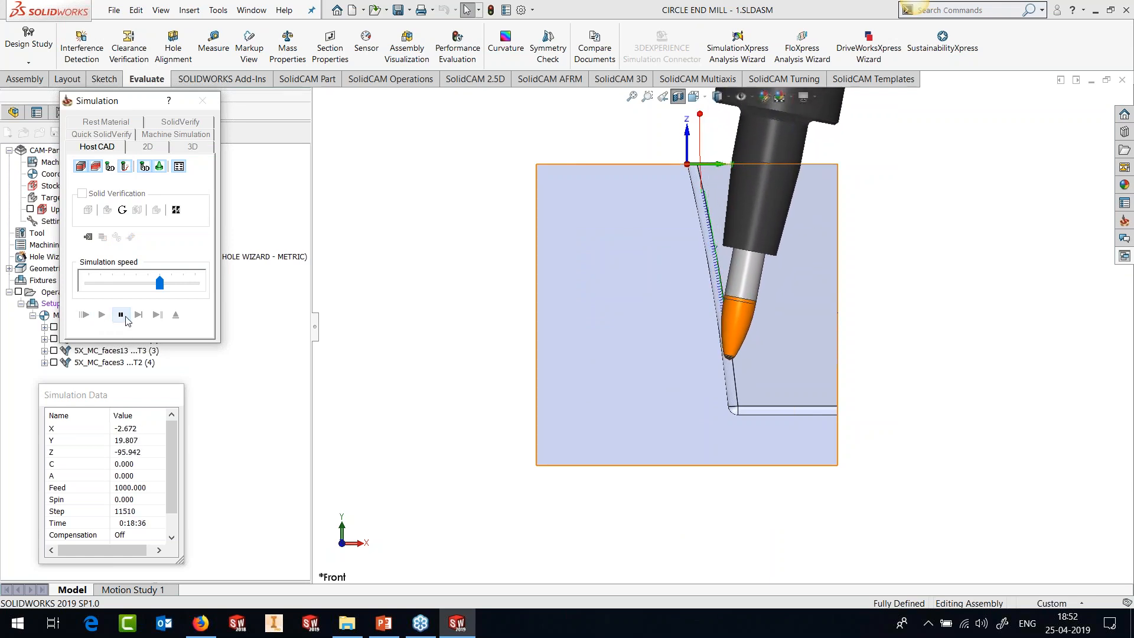
pyautogui.click(121, 315)
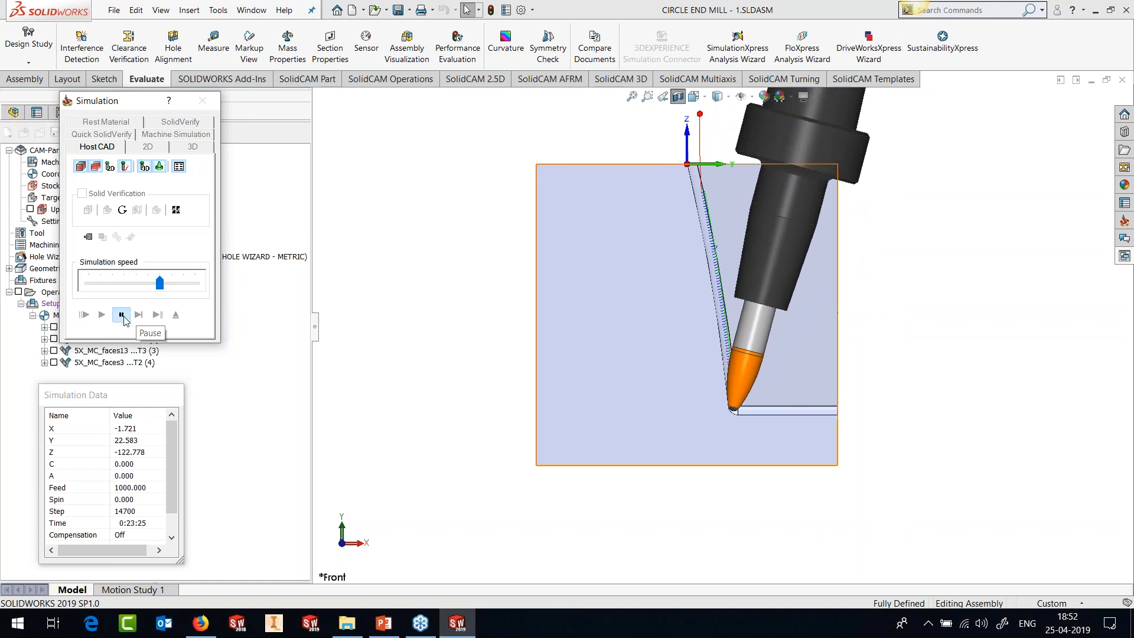
pyautogui.scroll(-8, 742, 447)
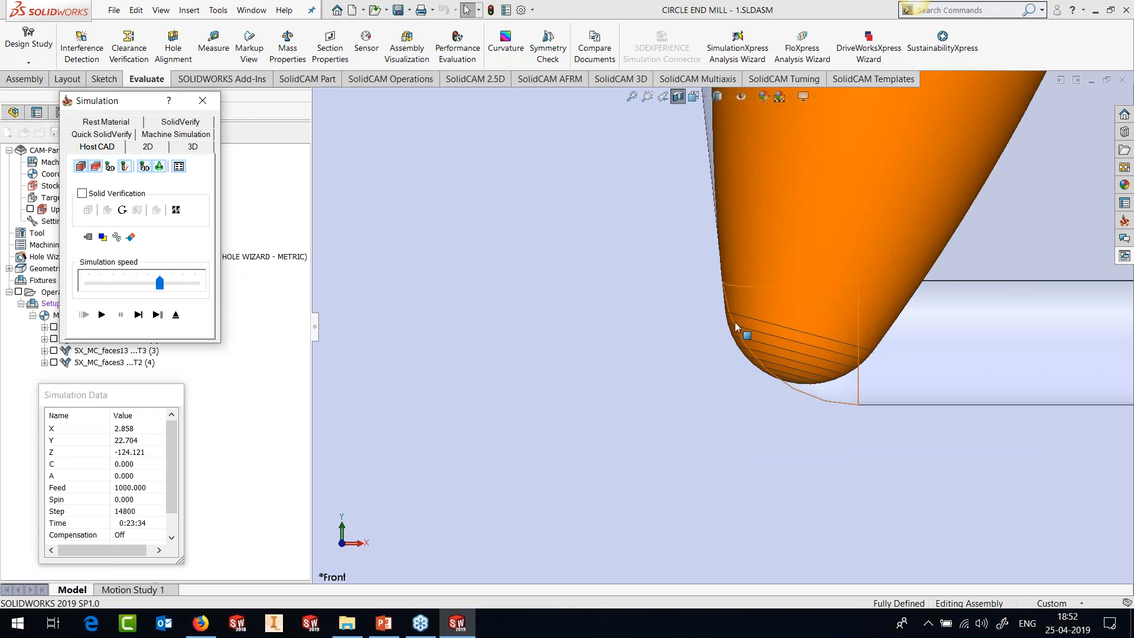
pyautogui.scroll(5, 735, 326)
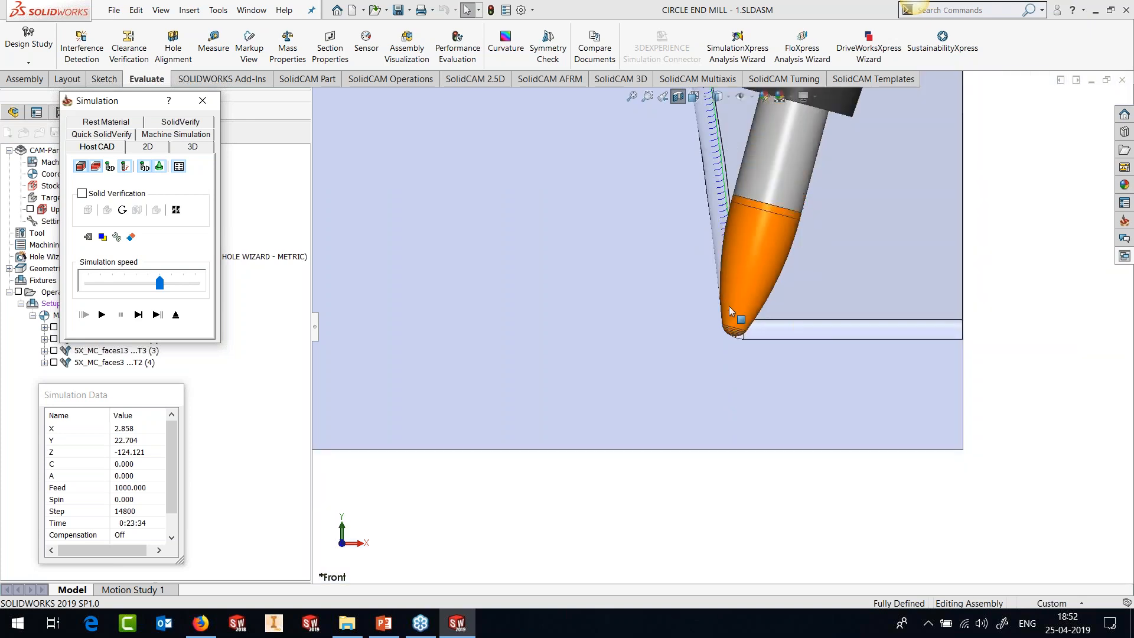
# Run the 5X_MC_faces simulation to its end, inspect the sectioned part and exit the simulation
pyautogui.click(102, 314)
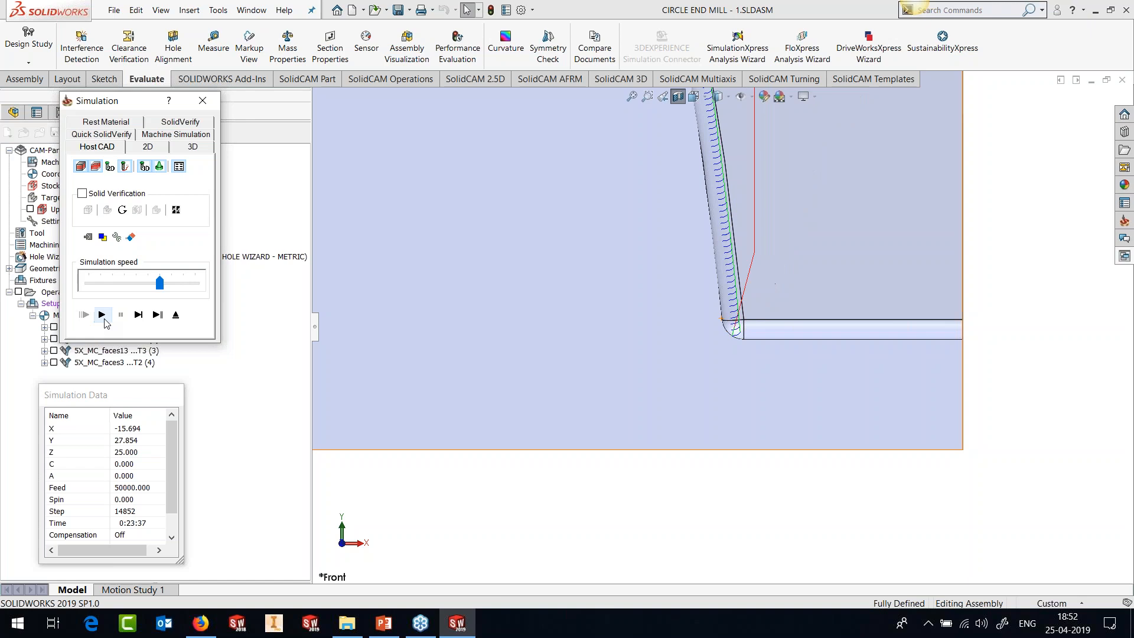
pyautogui.scroll(4, 891, 450)
pyautogui.moveTo(866, 362); pyautogui.dragTo(775, 425, button='middle')
pyautogui.click(175, 315)
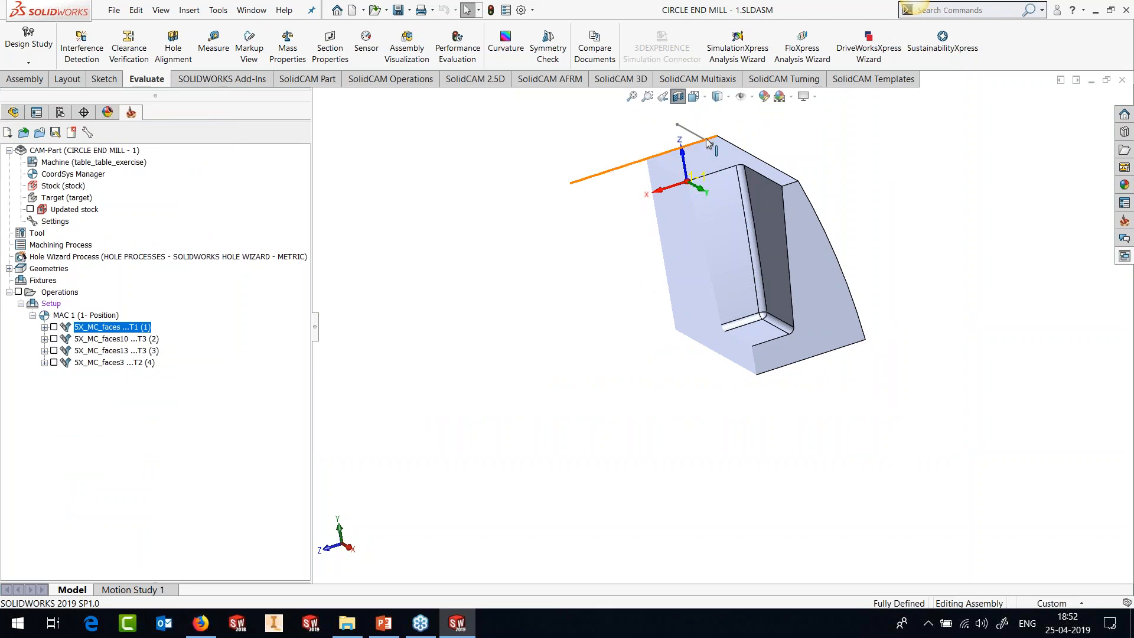
# Turn off the section view and inspect the whole pocket with its tapered walls and fillets
pyautogui.click(685, 99)
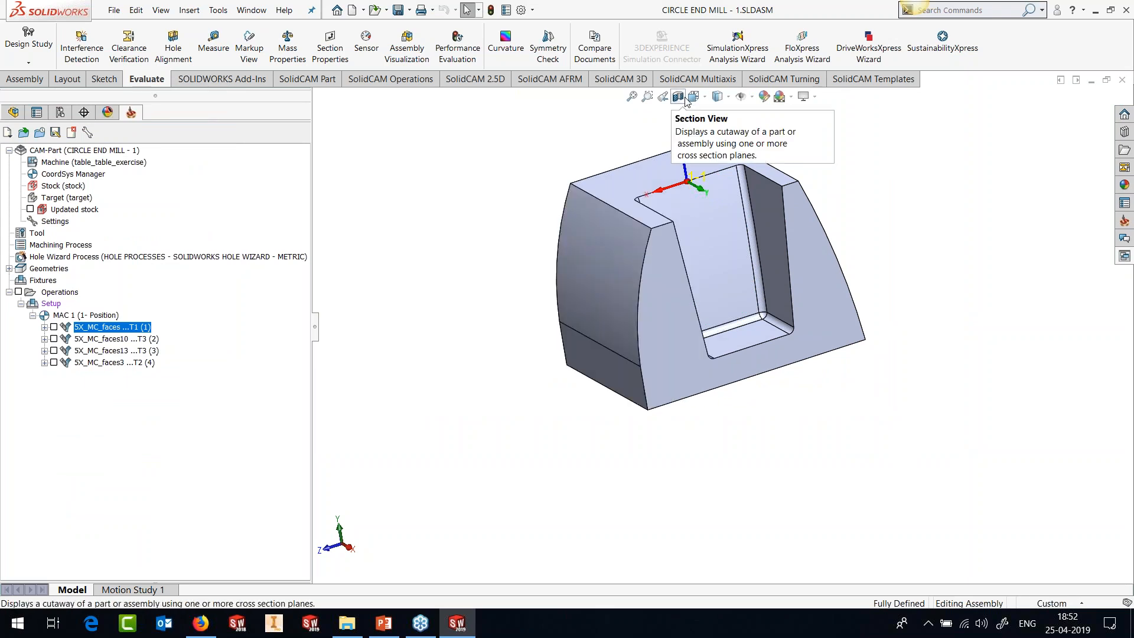
pyautogui.scroll(-2, 743, 221)
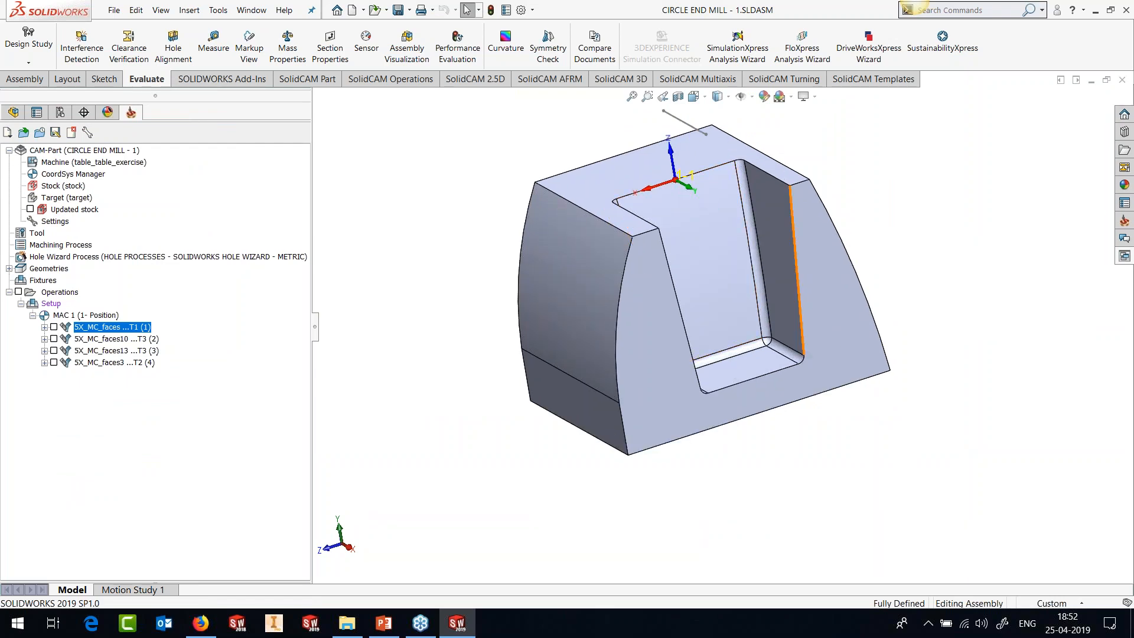
pyautogui.moveTo(793, 292); pyautogui.dragTo(799, 337, button='middle')
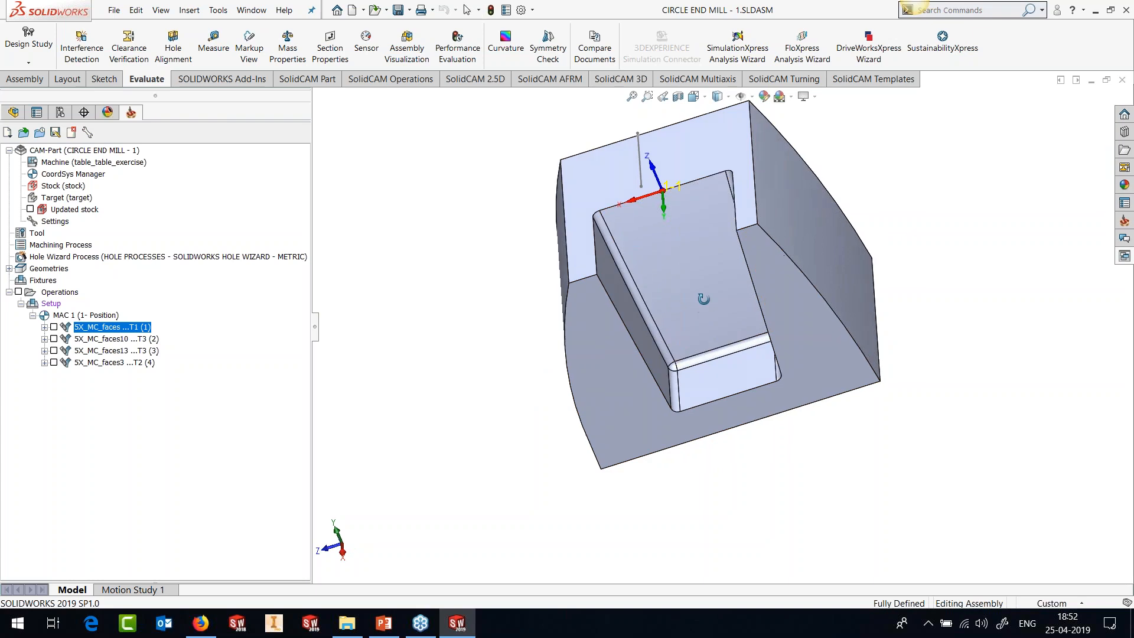
pyautogui.moveTo(698, 303); pyautogui.dragTo(741, 293, button='middle')
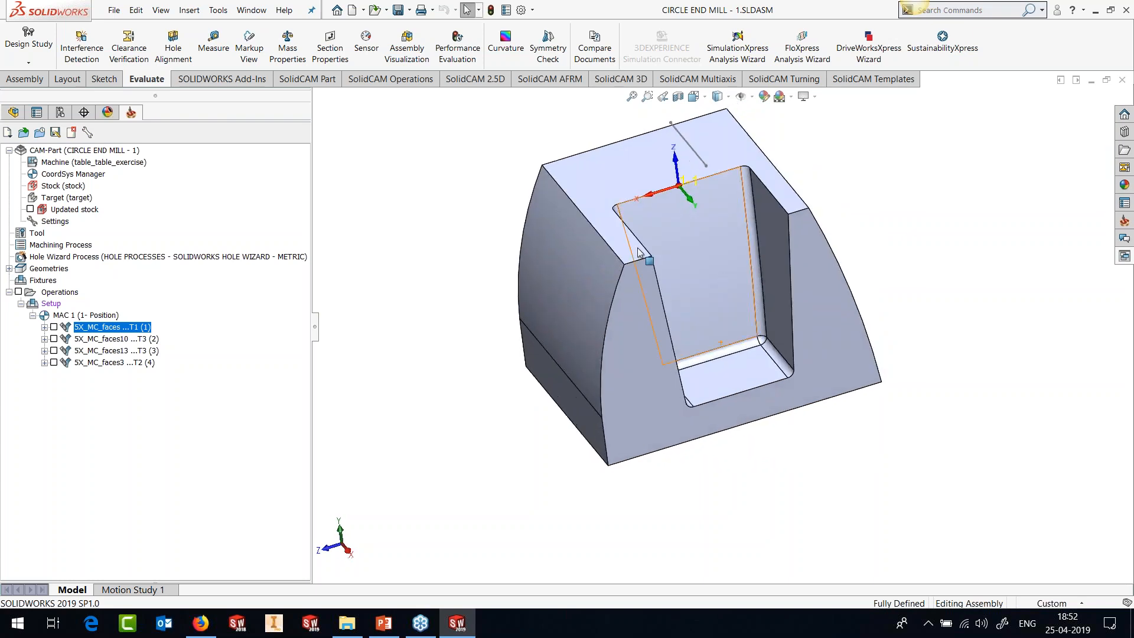
# Show the 5X_MC_faces10 toolpath and examine it along the pocket's vertical corner fillet
pyautogui.click(54, 339)
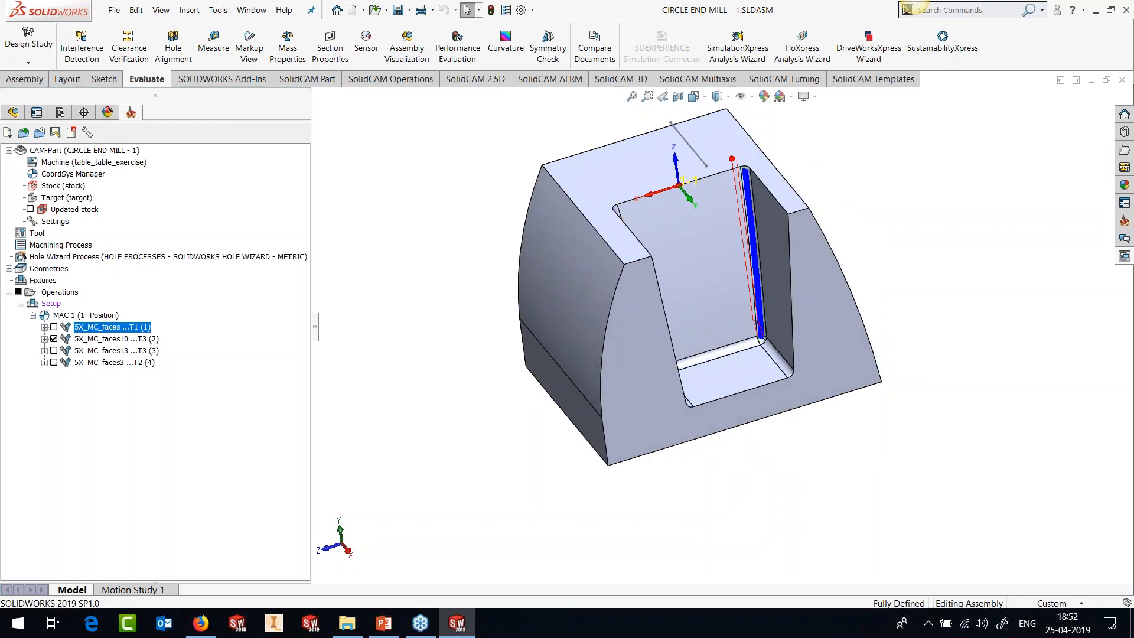
pyautogui.moveTo(791, 301); pyautogui.dragTo(762, 213, button='middle')
pyautogui.scroll(-5, 760, 211)
pyautogui.scroll(3, 760, 211)
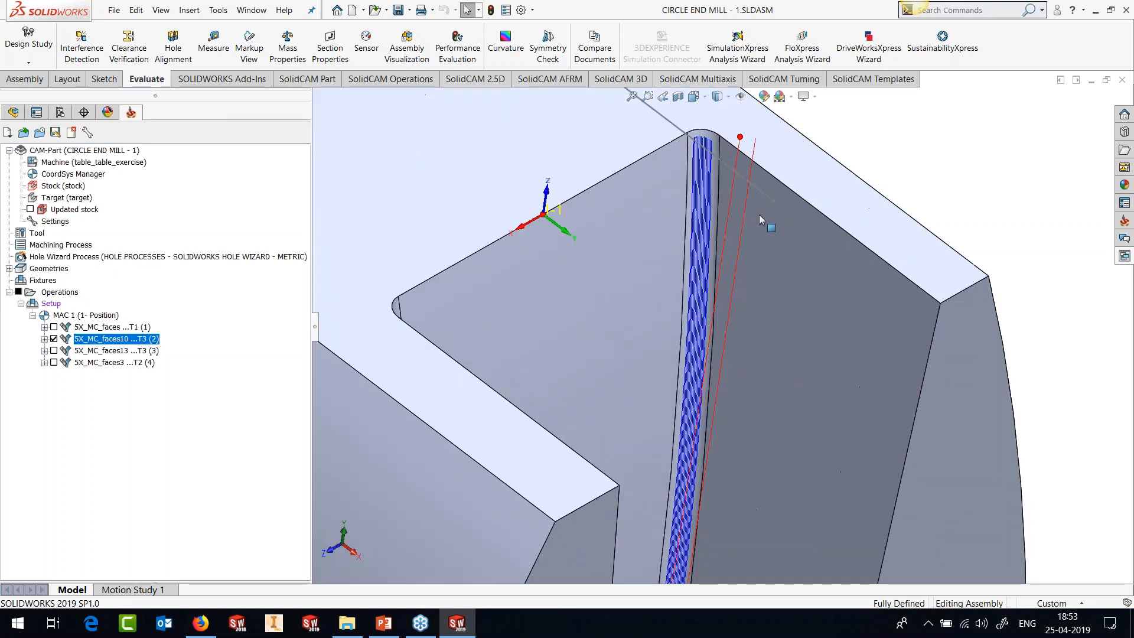
# Simulate 5X_MC_faces10, replay it at a lower speed to observe the tool tilting along the corner fillet, then exit
pyautogui.rightClick(91, 341)
pyautogui.click(112, 231)
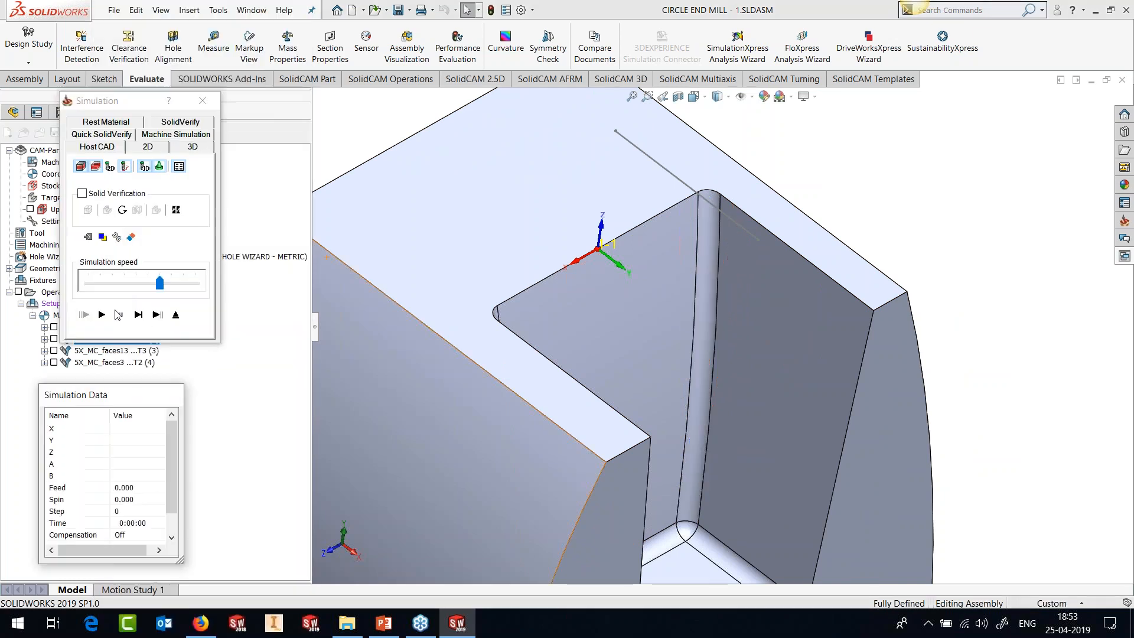
pyautogui.click(101, 314)
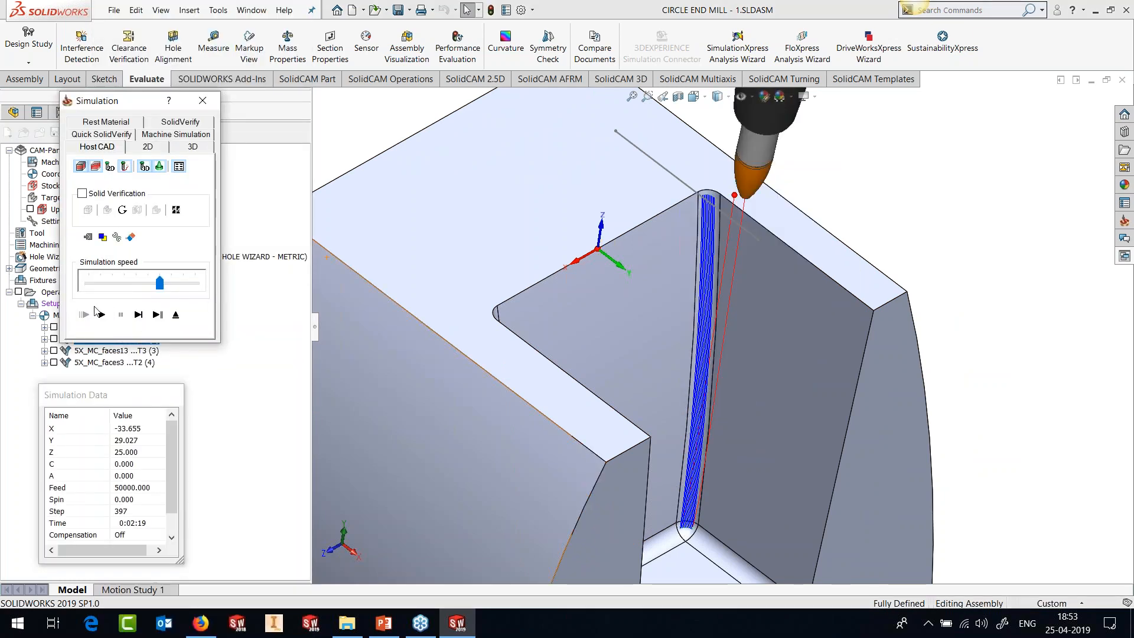
pyautogui.click(111, 285)
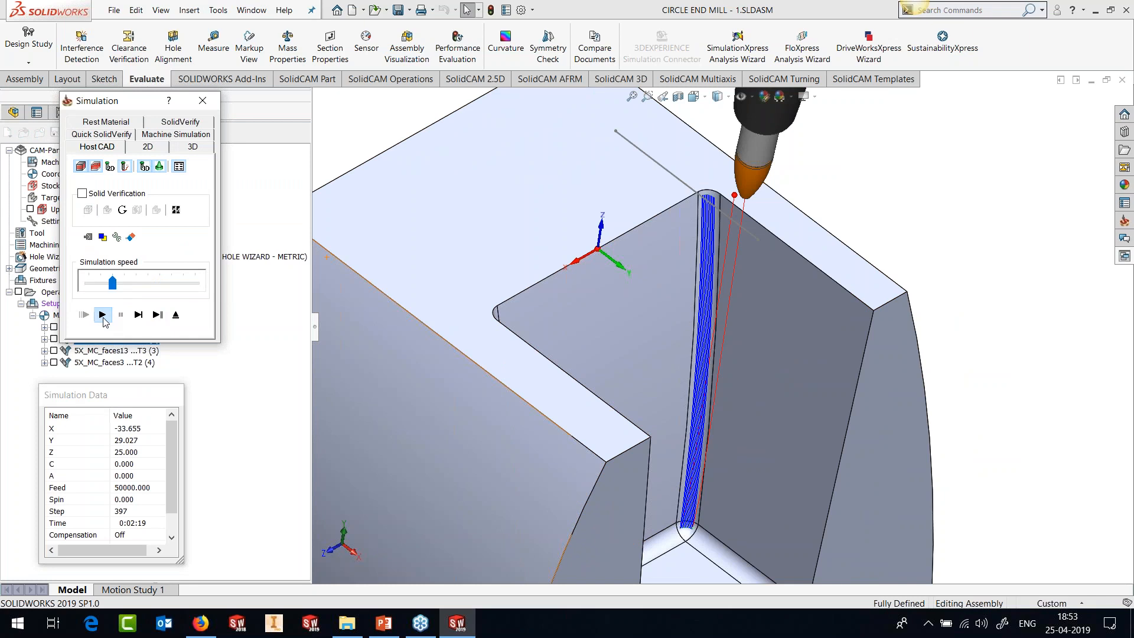
pyautogui.click(103, 318)
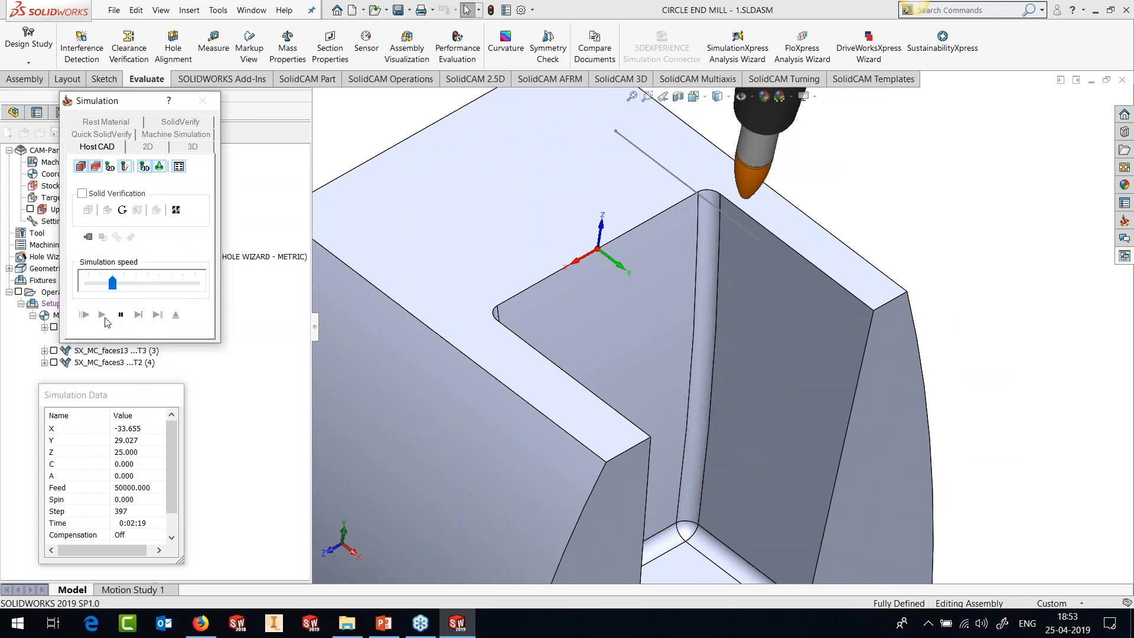
pyautogui.moveTo(564, 246); pyautogui.dragTo(709, 302, button='middle')
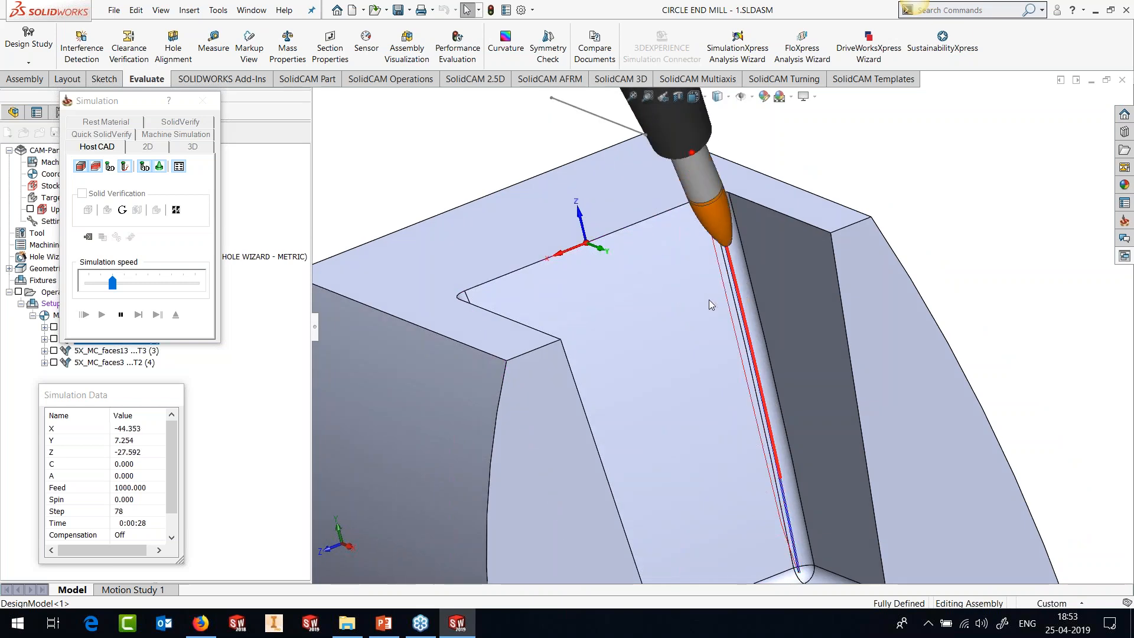
pyautogui.scroll(5, 770, 343)
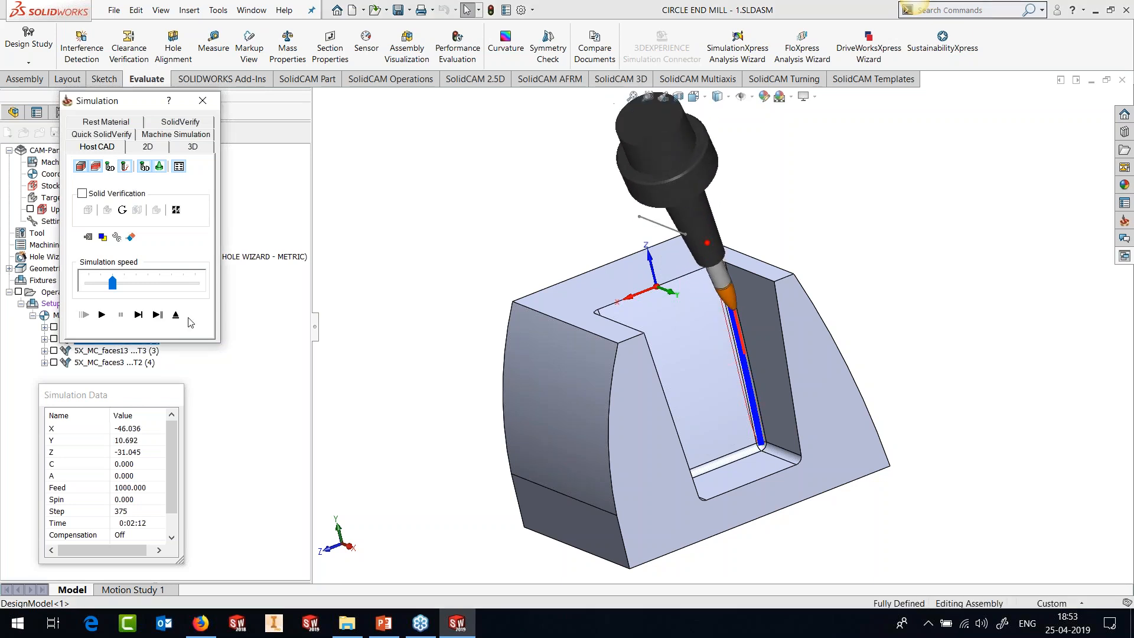
pyautogui.click(177, 315)
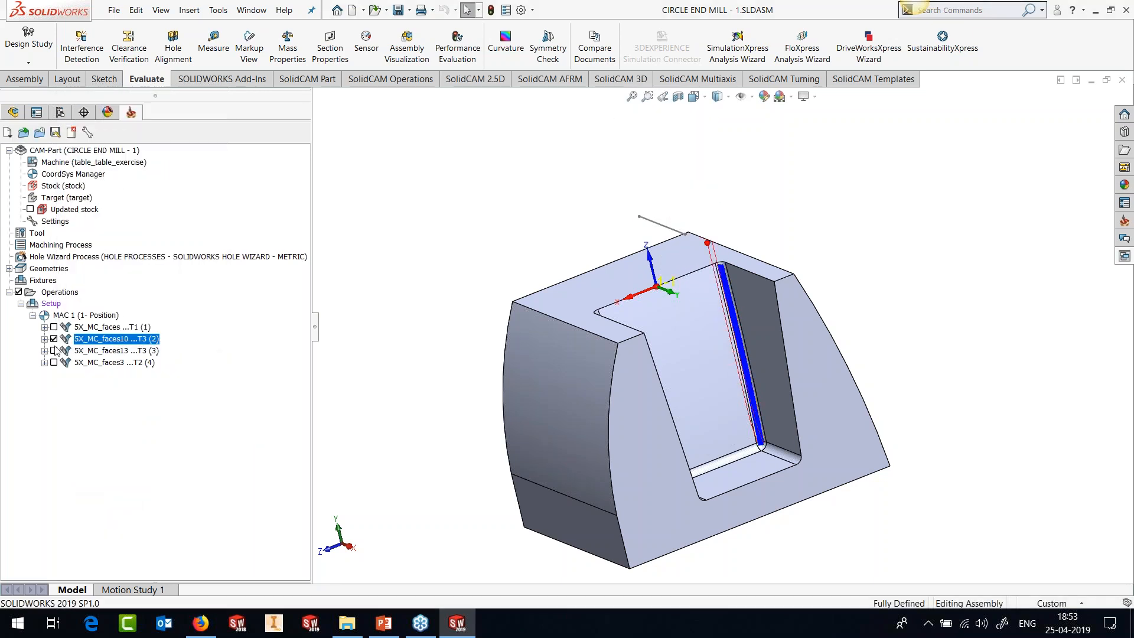
# Show the 5X_MC_faces13 toolpath as well and examine its passes along the pocket's floor fillets
pyautogui.click(54, 350)
pyautogui.moveTo(720, 408); pyautogui.dragTo(709, 488, button='middle')
pyautogui.scroll(-5, 709, 488)
pyautogui.scroll(-3, 688, 463)
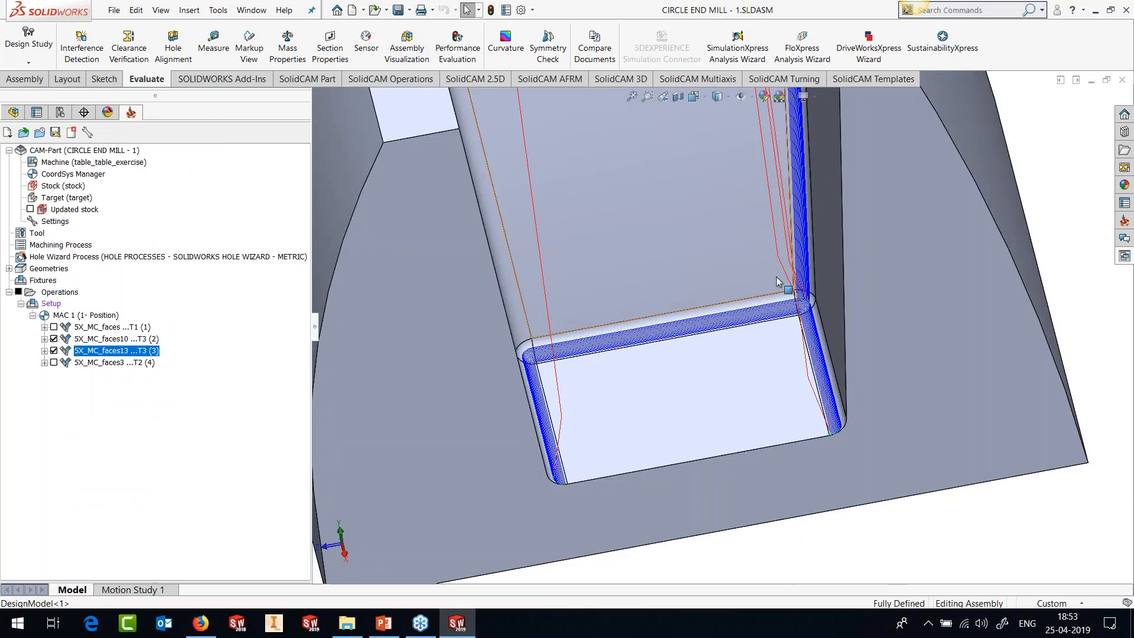
pyautogui.scroll(6, 739, 363)
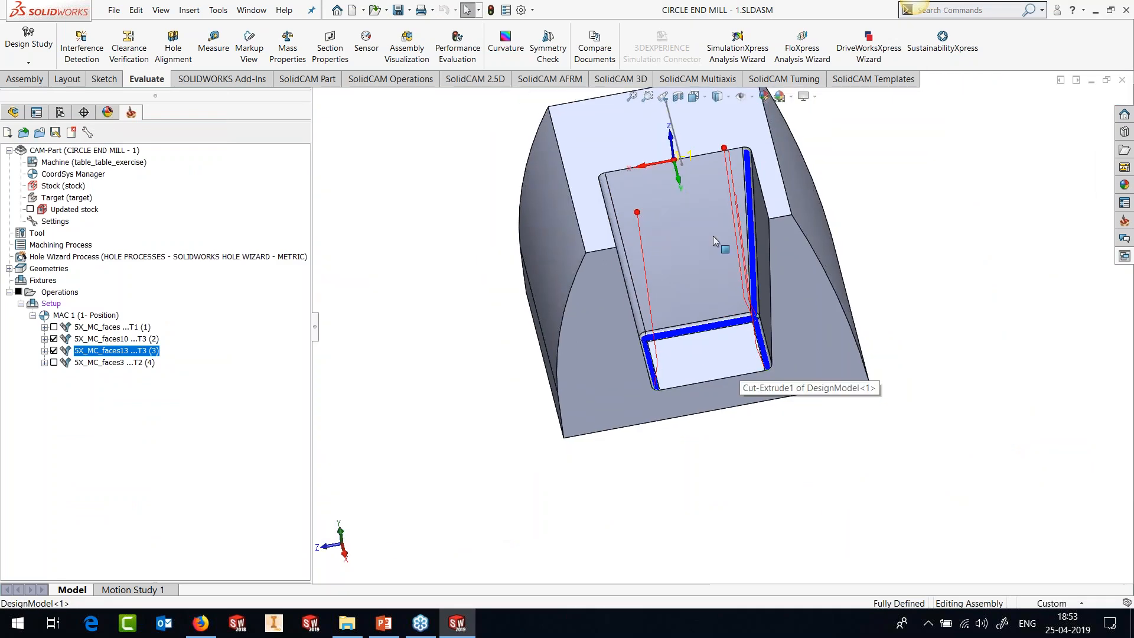
pyautogui.moveTo(695, 217); pyautogui.dragTo(738, 144, button='middle')
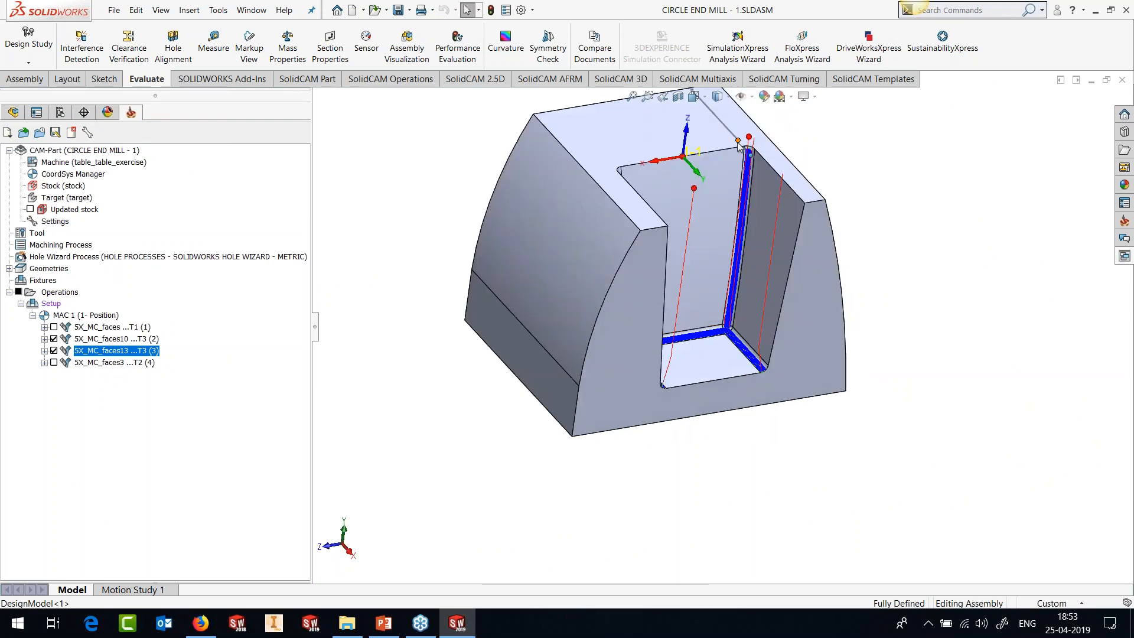
# Simulate 5X_MC_faces13, raise the simulation speed partway, examine the finished floor fillet passes and exit
pyautogui.rightClick(135, 355)
pyautogui.click(177, 232)
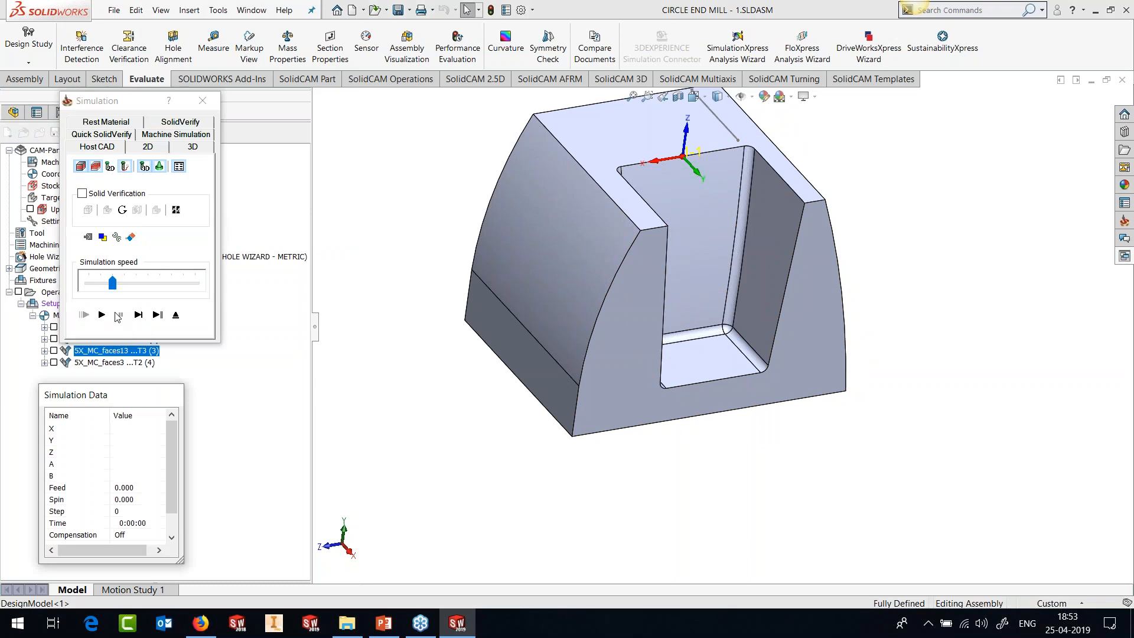
pyautogui.click(101, 320)
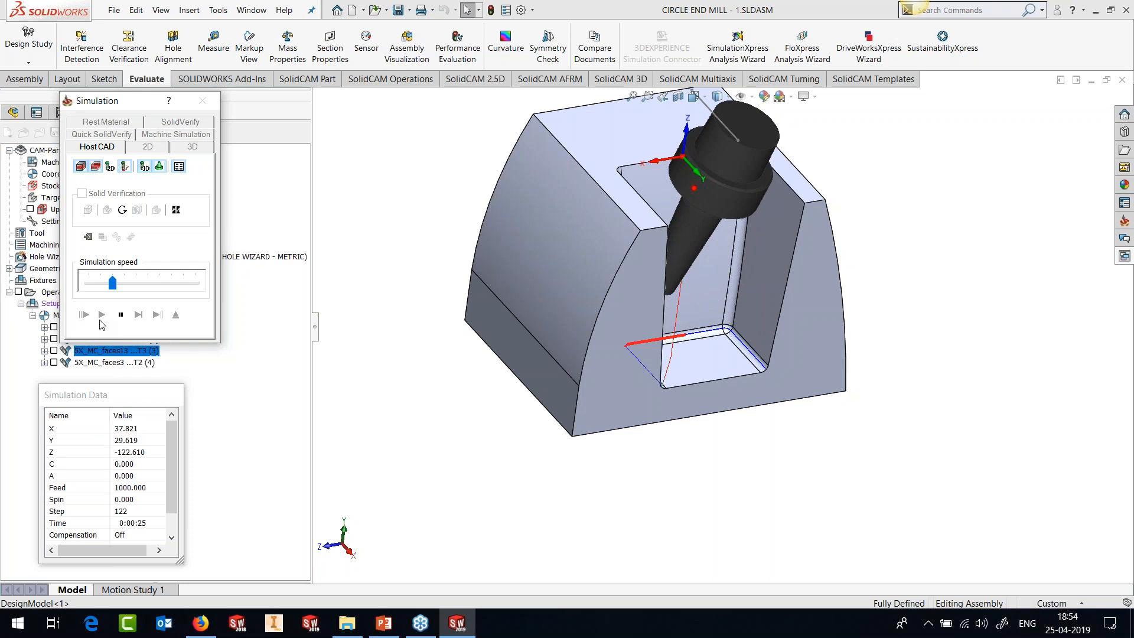
pyautogui.moveTo(112, 283); pyautogui.dragTo(148, 285)
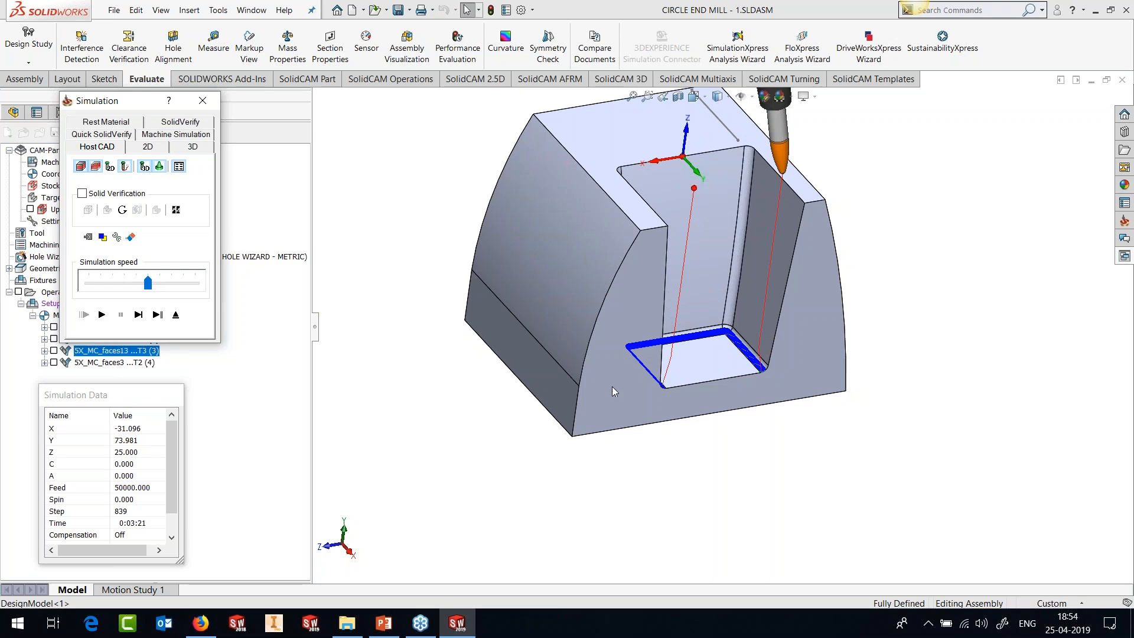
pyautogui.scroll(-3, 725, 362)
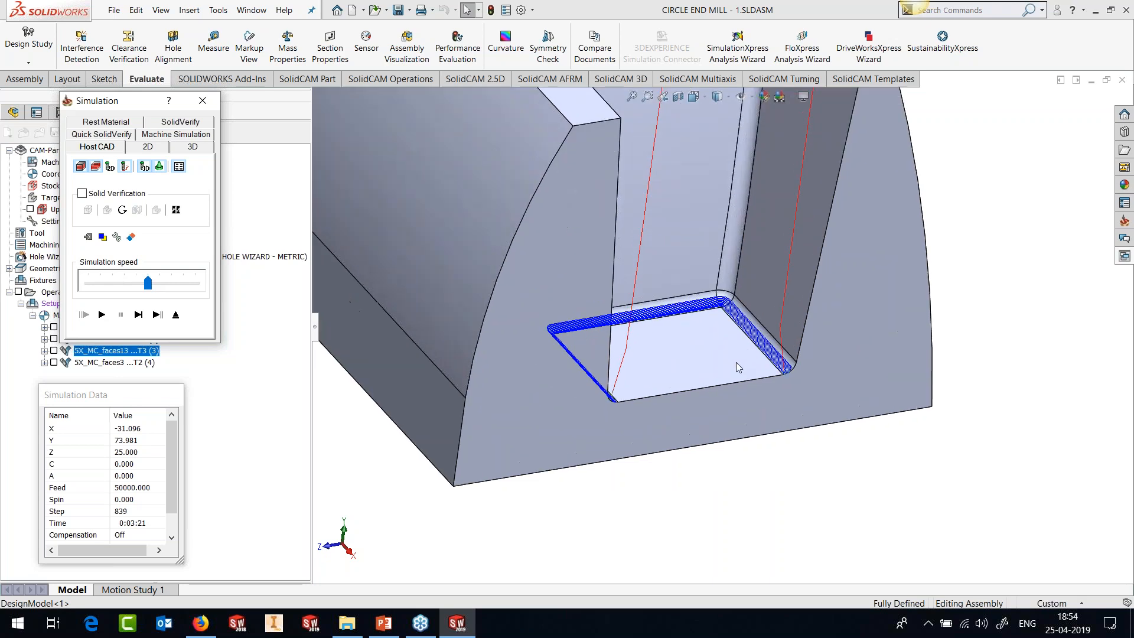
pyautogui.click(175, 316)
# Hide the 5X_MC_faces10 and 5X_MC_faces13 toolpaths and clear the selection of the pocket's floor face
pyautogui.click(53, 338)
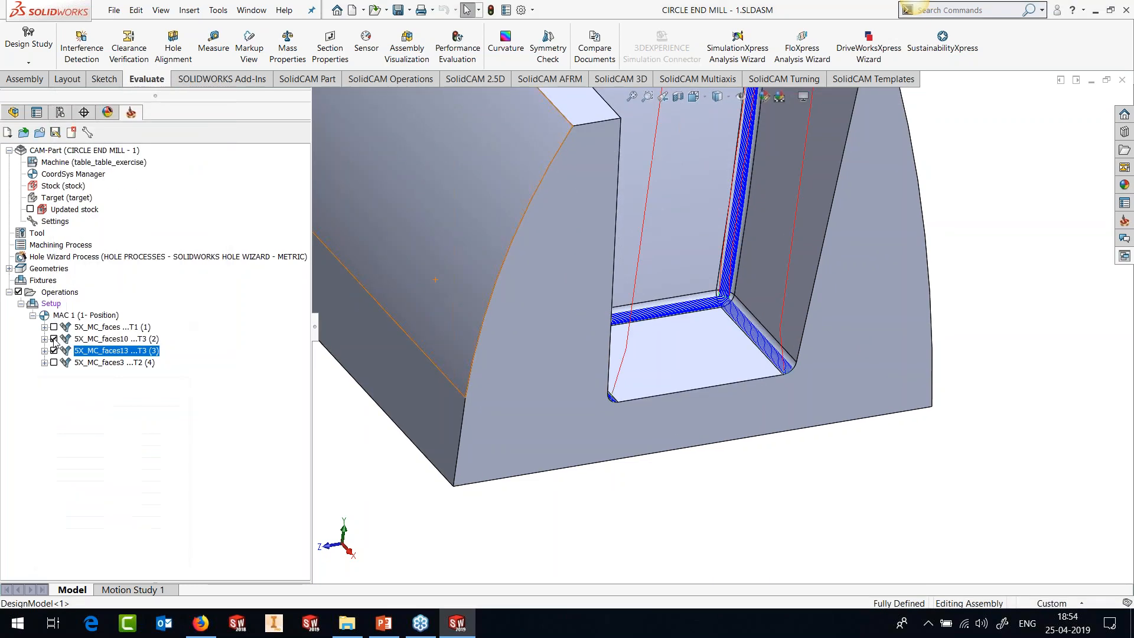
pyautogui.click(54, 339)
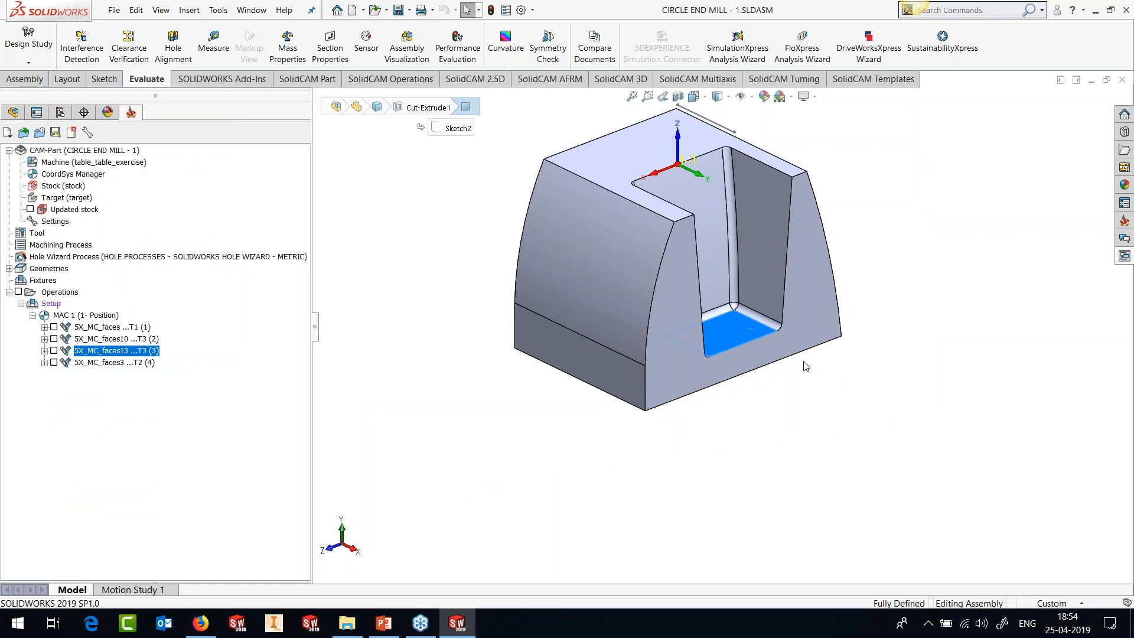
pyautogui.click(820, 382)
pyautogui.scroll(-2, 751, 341)
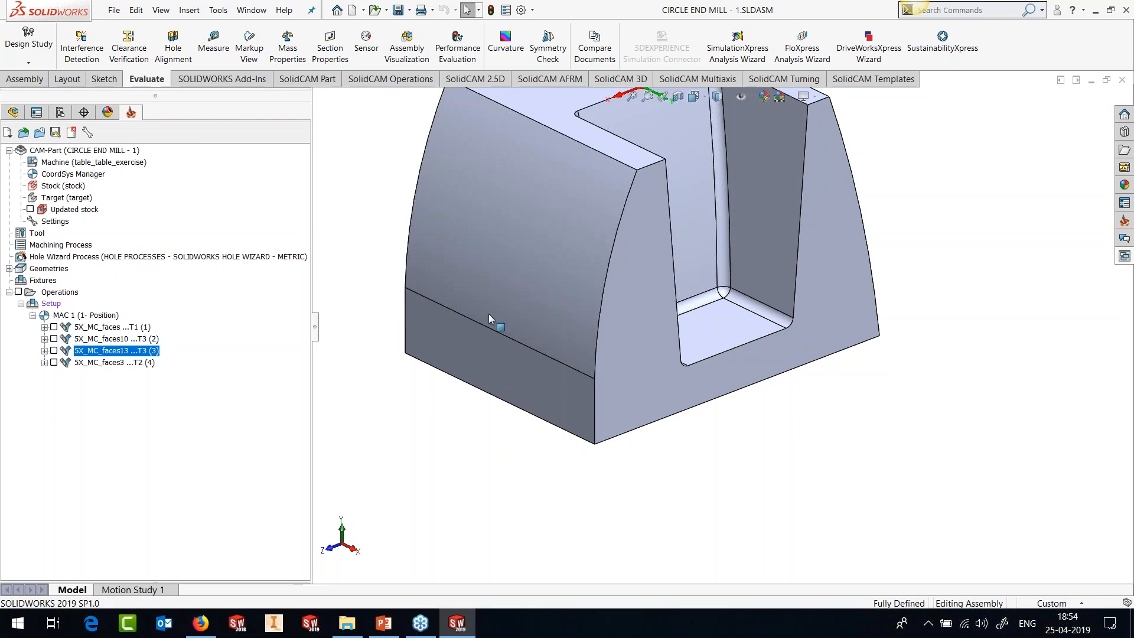
# Open the 5X_MC_faces3 operation's tool data and examine the lens-form tool's convex tip in an enlarged tool picture
pyautogui.click(103, 362)
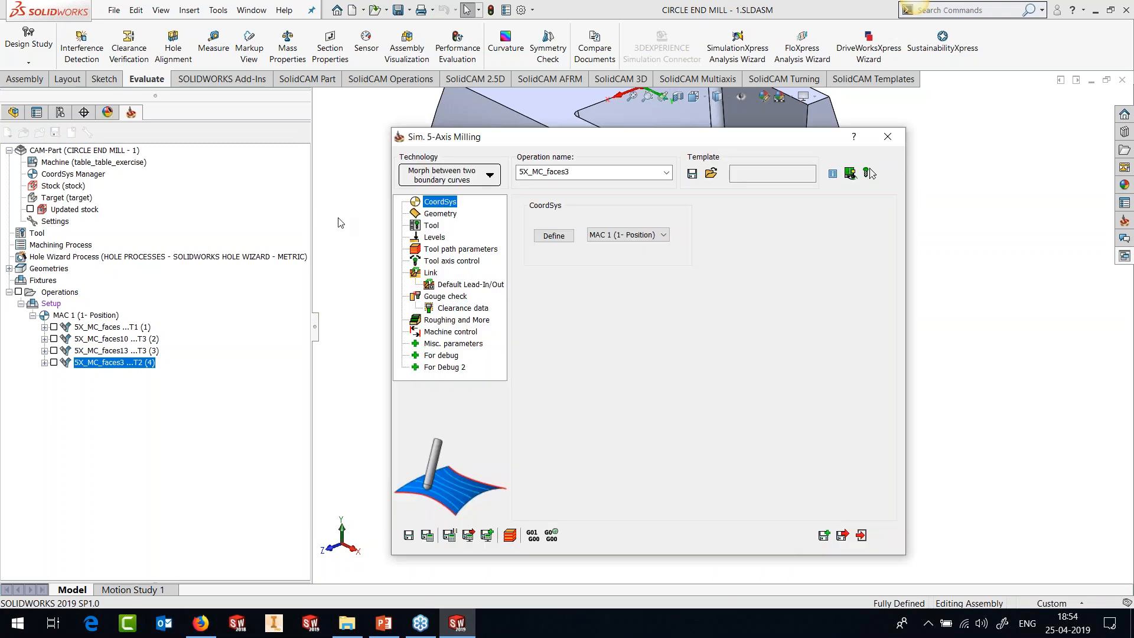
pyautogui.click(418, 225)
pyautogui.click(606, 424)
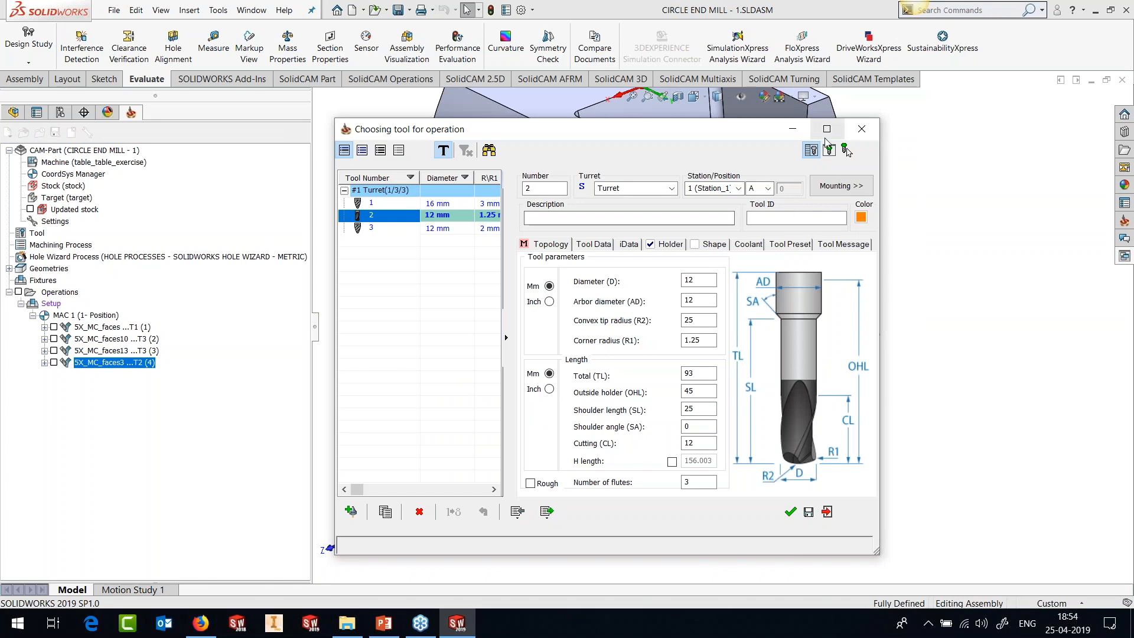
pyautogui.click(844, 150)
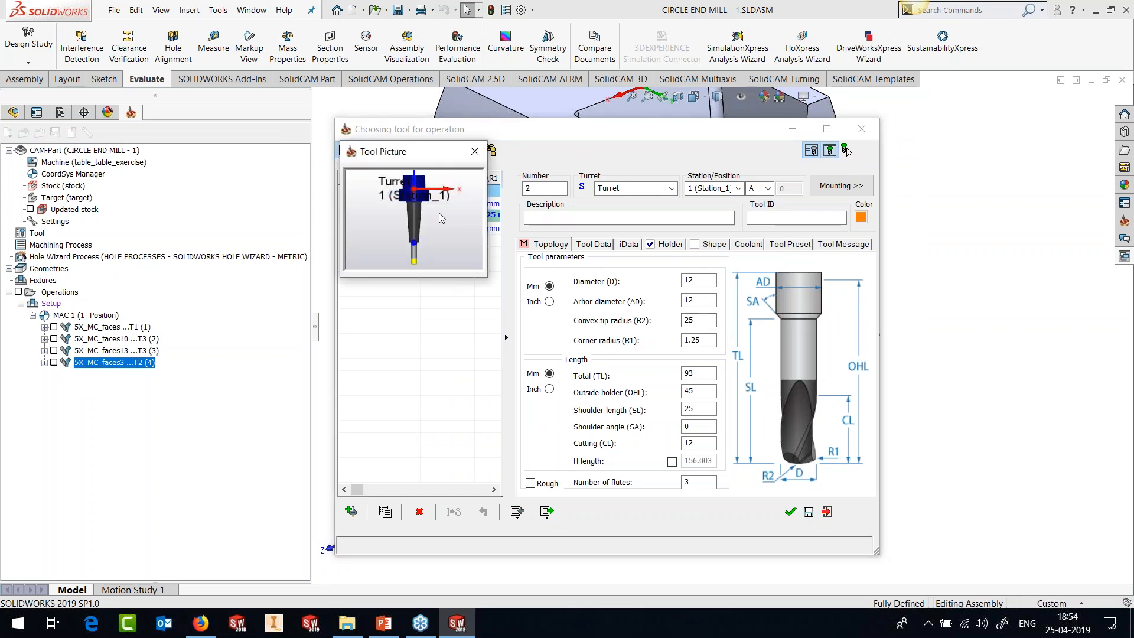
pyautogui.moveTo(482, 277); pyautogui.dragTo(695, 515)
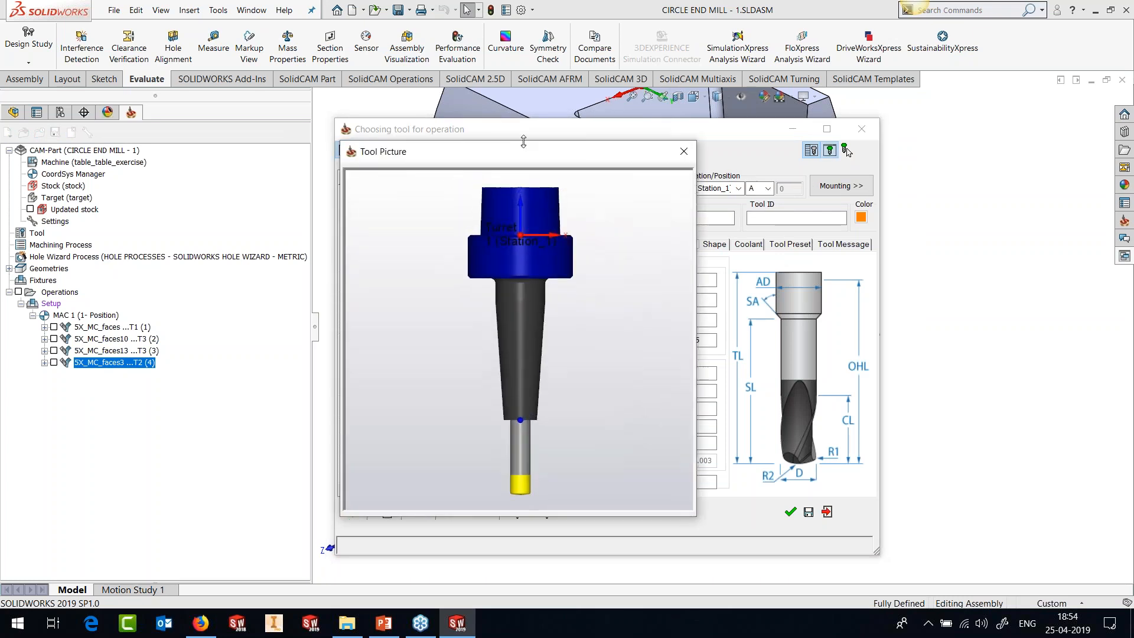
pyautogui.moveTo(496, 70); pyautogui.dragTo(496, 20)
pyautogui.scroll(8, 549, 407)
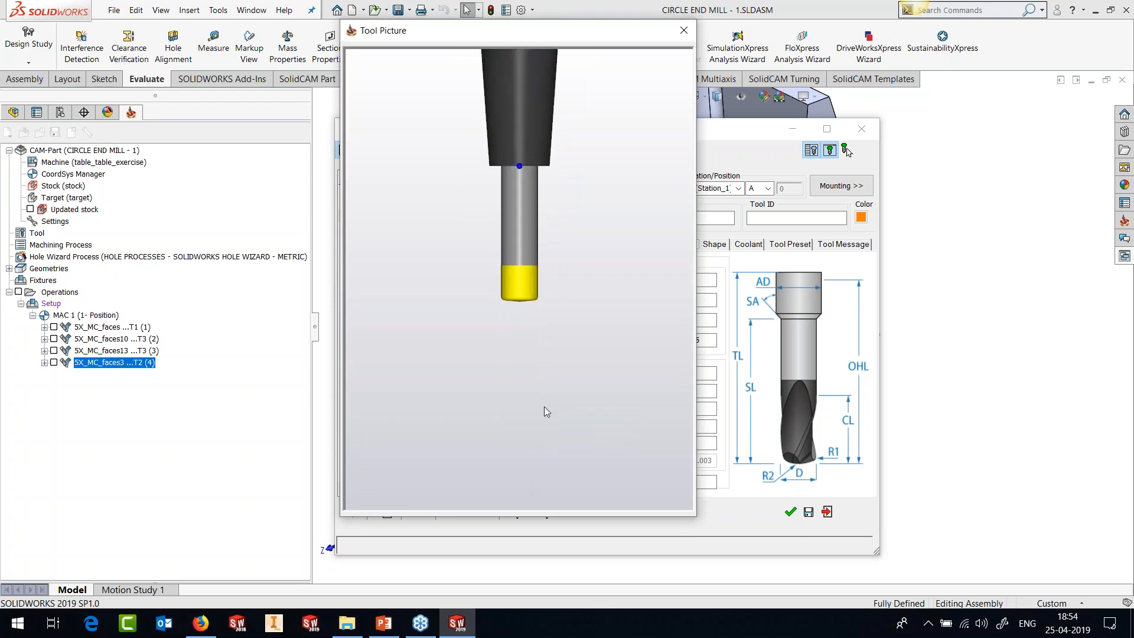
pyautogui.scroll(5, 516, 273)
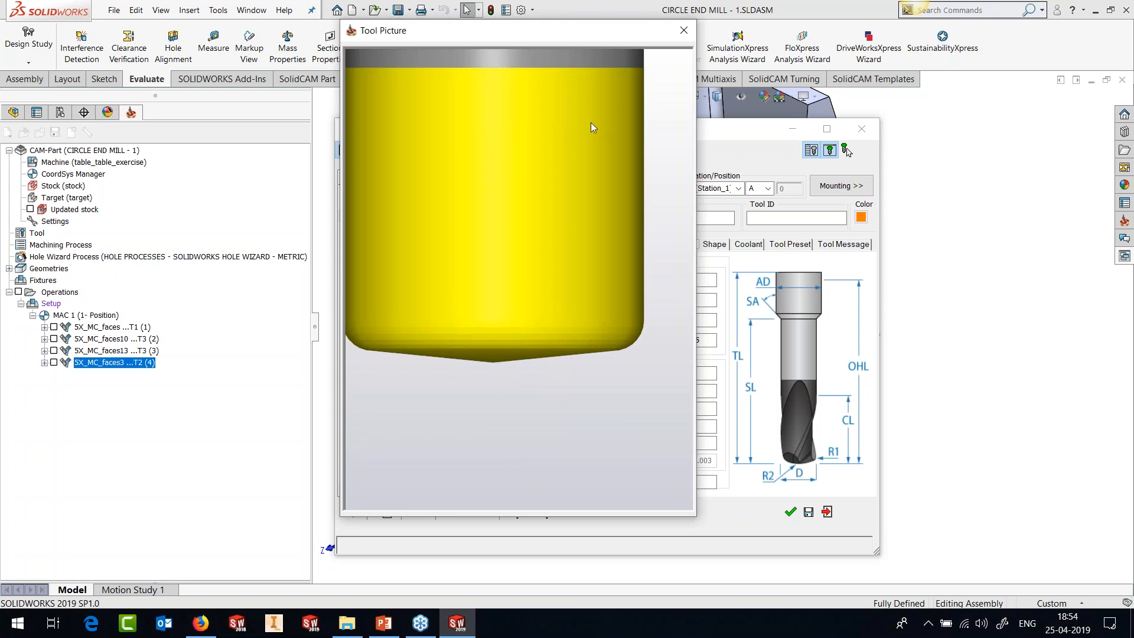
pyautogui.moveTo(497, 47); pyautogui.dragTo(488, 47)
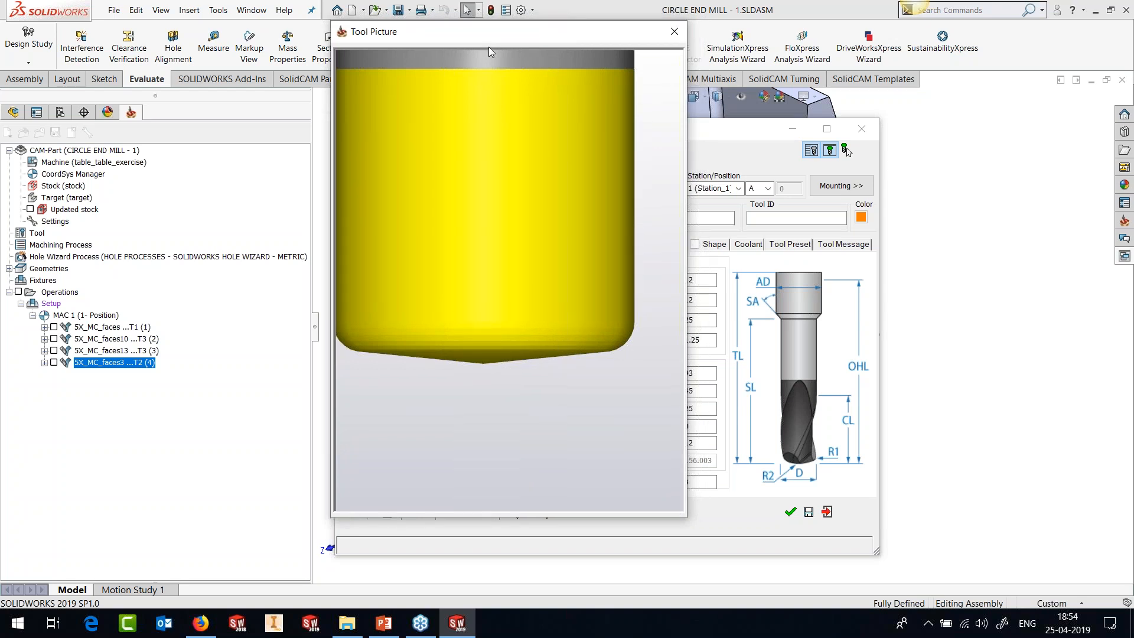
pyautogui.moveTo(488, 48); pyautogui.dragTo(401, 51)
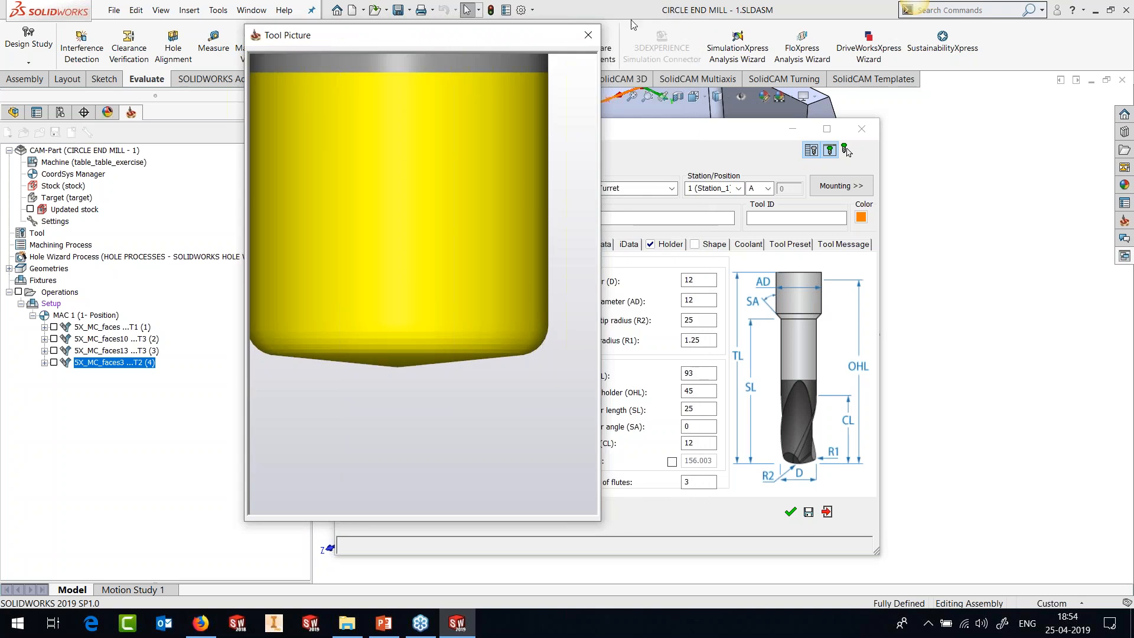
pyautogui.click(588, 35)
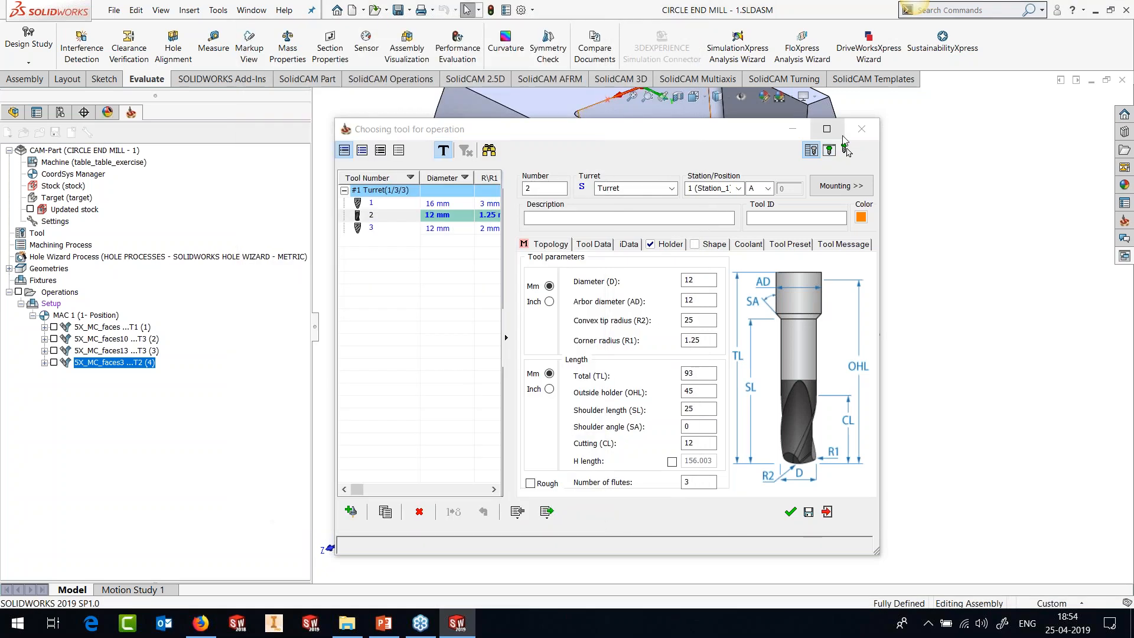
# Bring back the tool picture to recheck the tip's shape, then close it and leave the tool selection
pyautogui.click(829, 150)
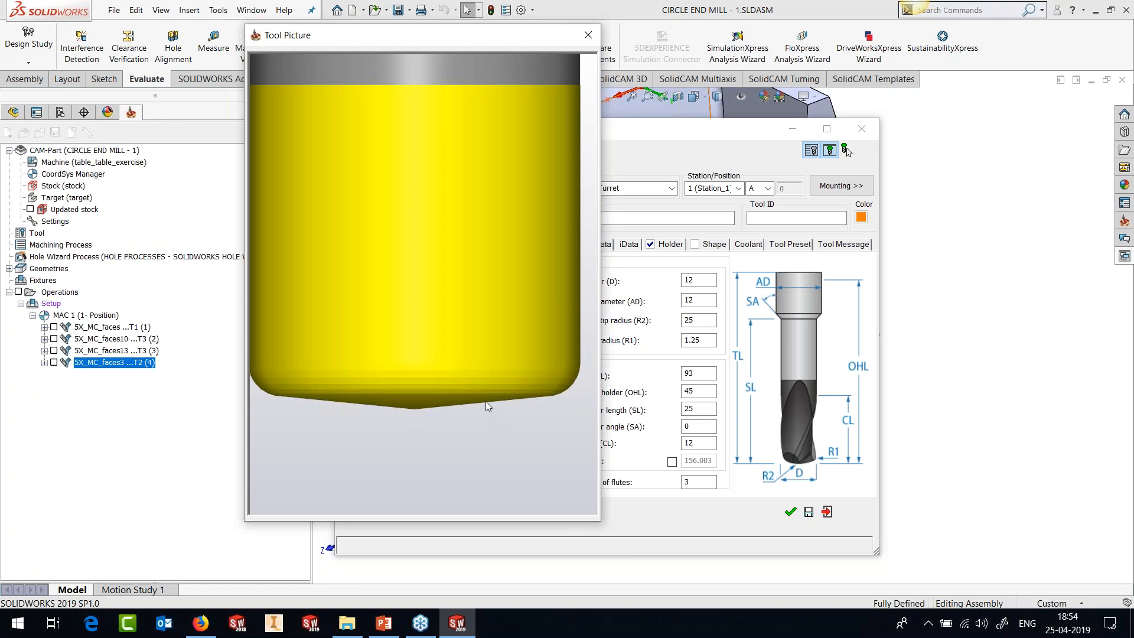
pyautogui.click(588, 34)
pyautogui.click(861, 128)
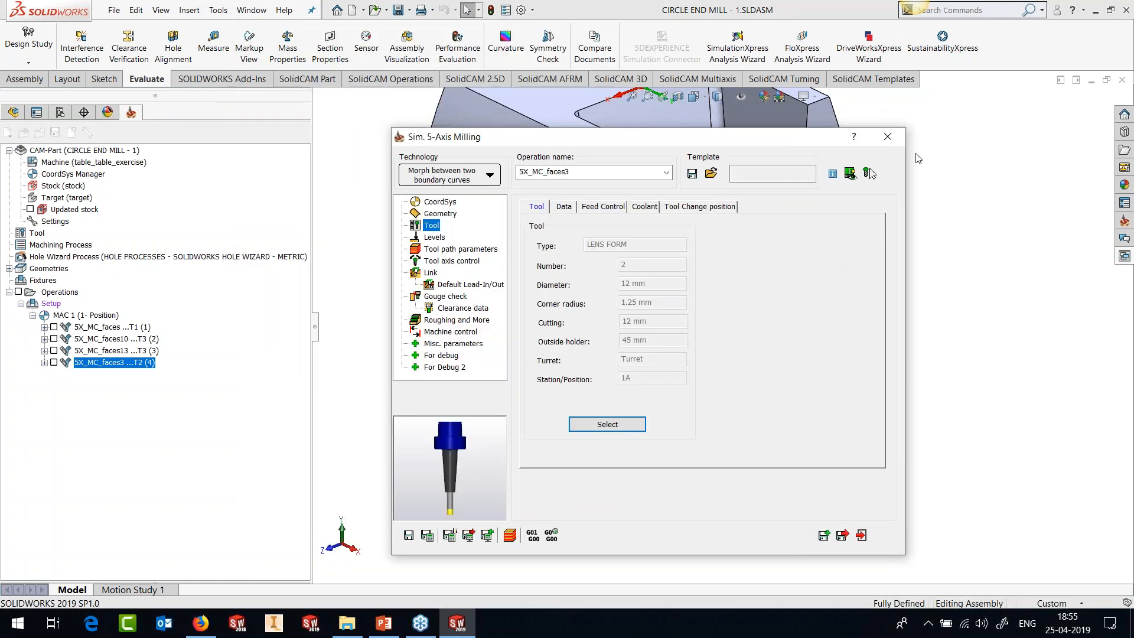
# Show the operation's faces3 drive surface on the model, then return to the operation settings
pyautogui.click(443, 213)
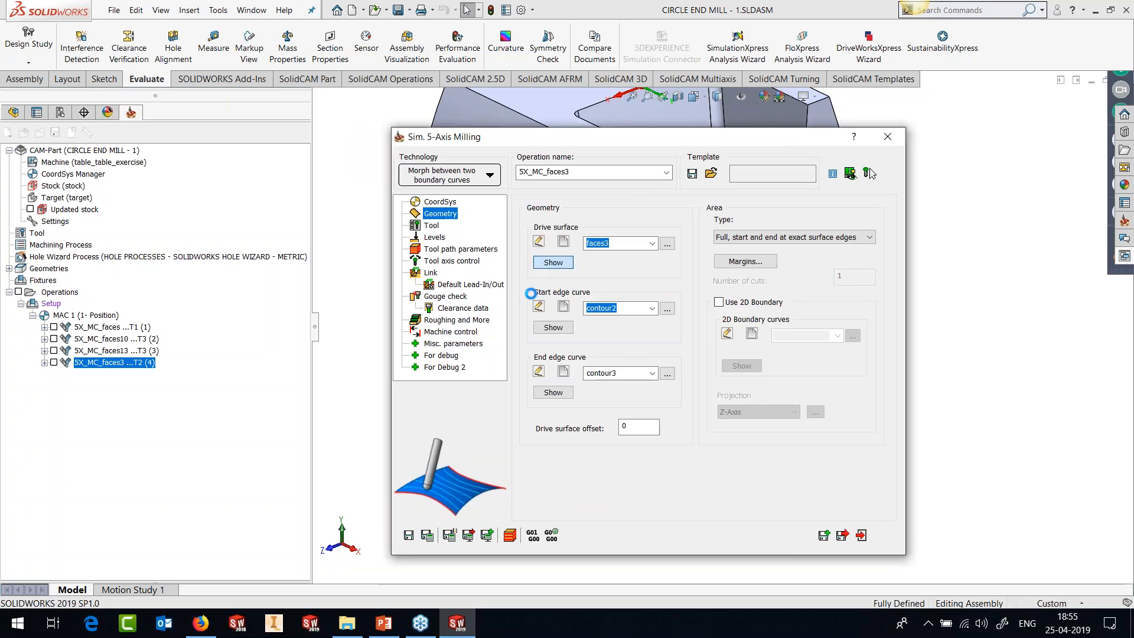
pyautogui.click(553, 262)
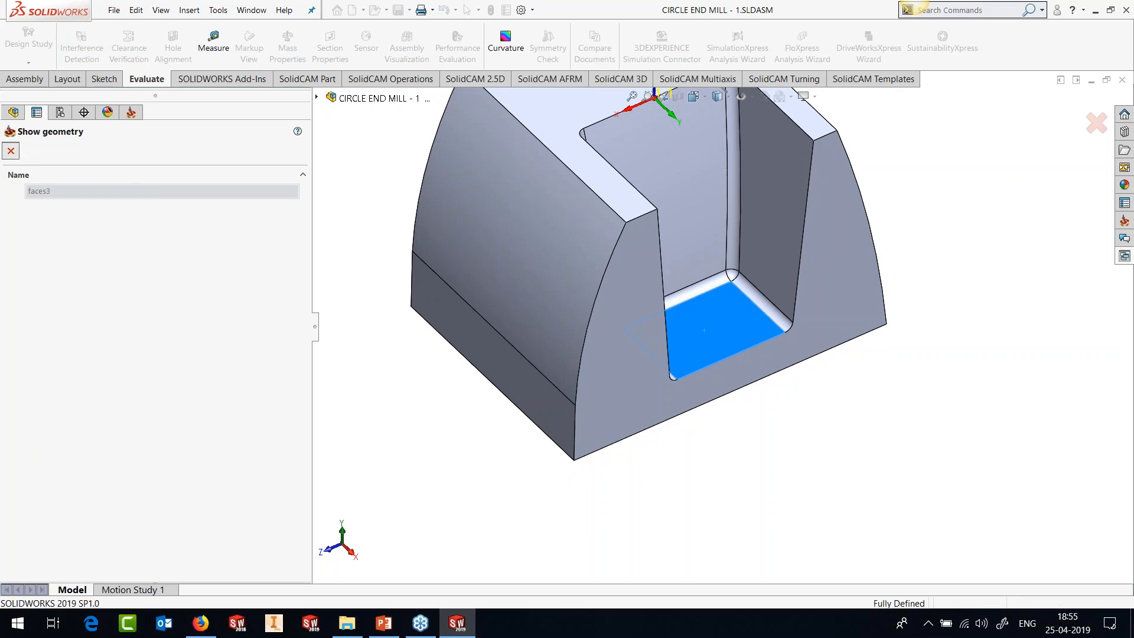
pyautogui.click(10, 151)
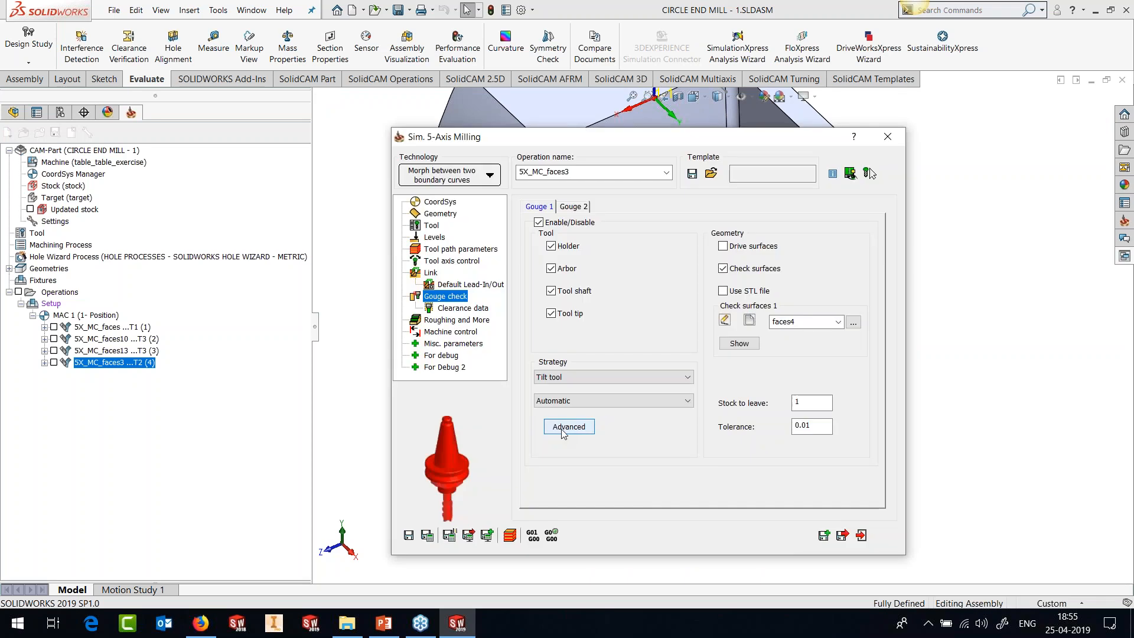
# Show the faces4 check surfaces used for gouge checking and inspect them around the pocket, then return
pyautogui.click(739, 343)
pyautogui.moveTo(919, 343); pyautogui.dragTo(903, 397, button='middle')
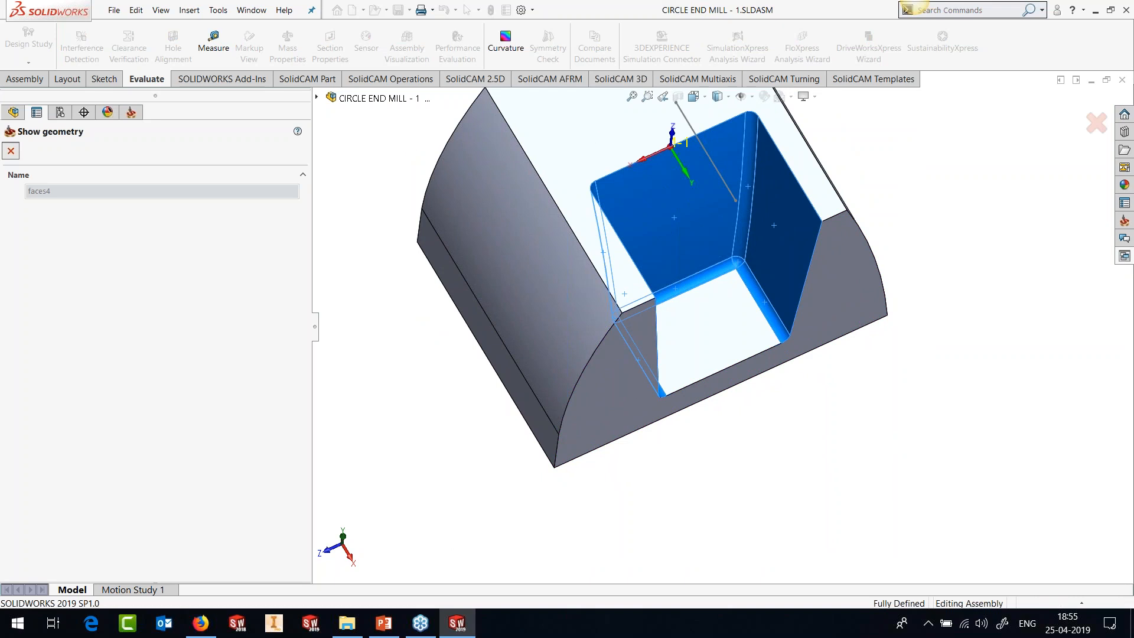
pyautogui.click(11, 151)
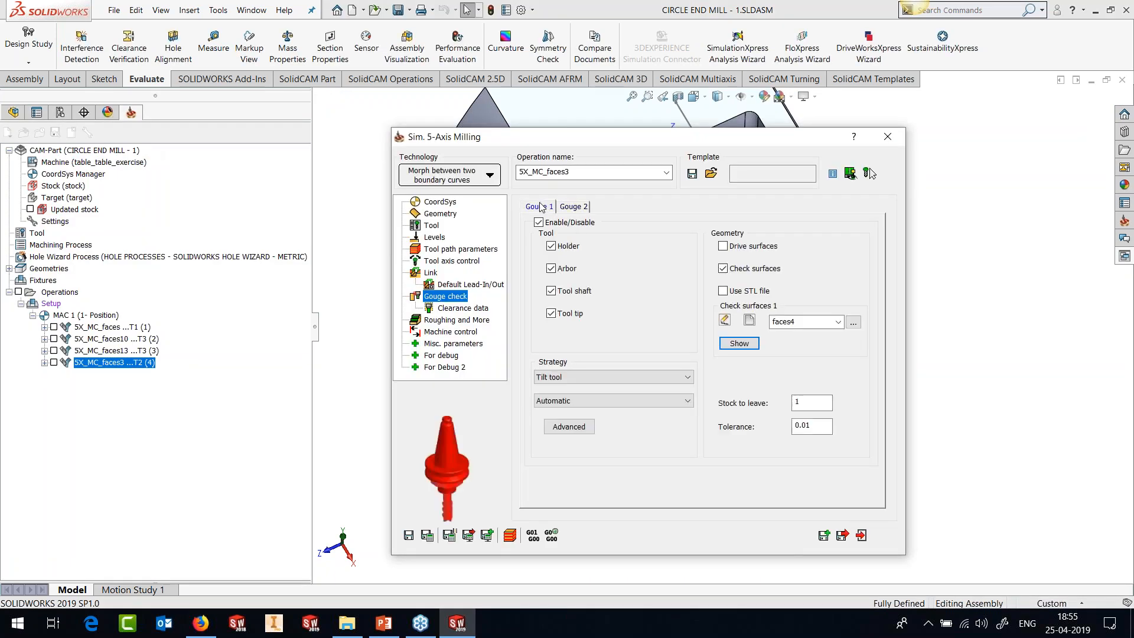
# Save and calculate the 5X_MC_faces3 operation and open its simulation
pyautogui.click(428, 535)
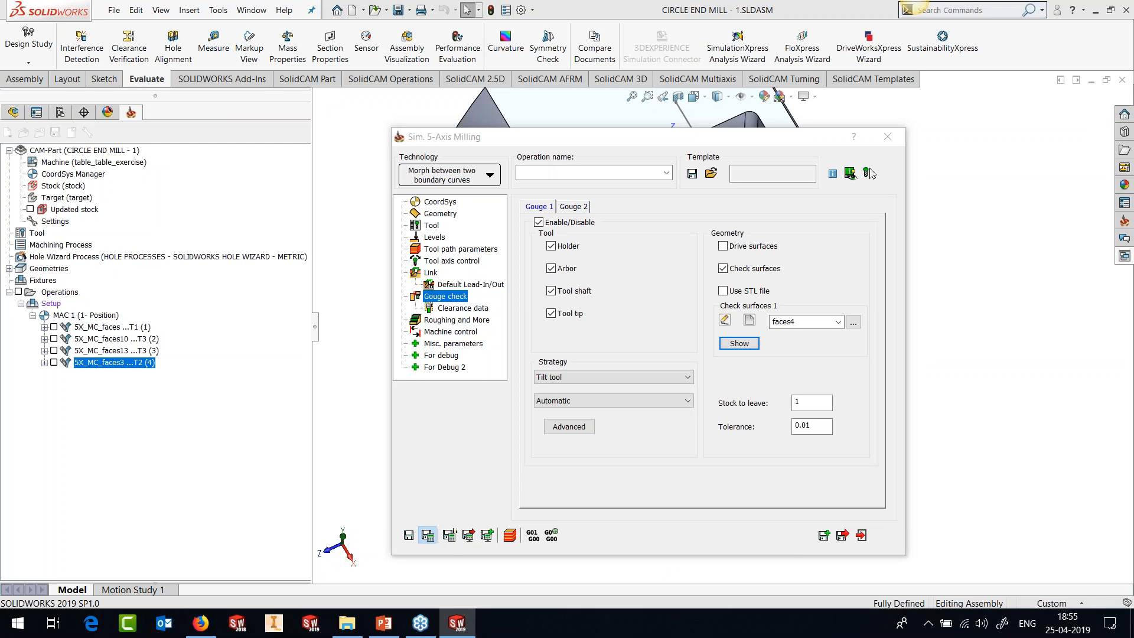
pyautogui.click(190, 230)
pyautogui.click(510, 536)
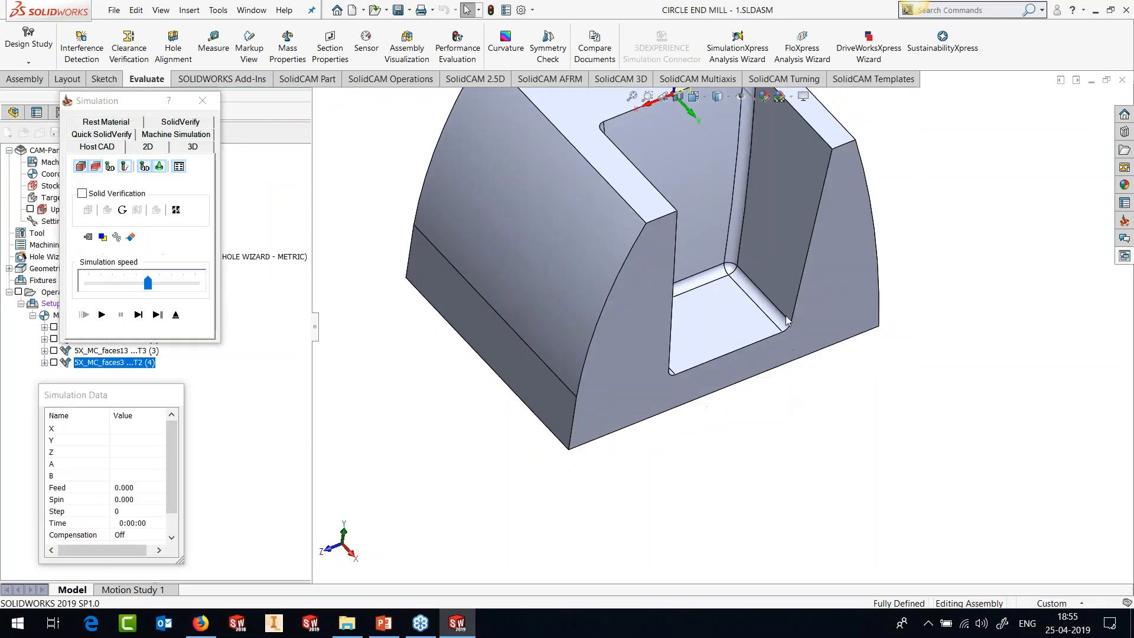
# Simulate 5X_MC_faces3 at a reduced speed and examine the lens-form tool tilting along the pocket floor
pyautogui.scroll(-2, 787, 321)
pyautogui.moveTo(148, 282); pyautogui.dragTo(124, 283)
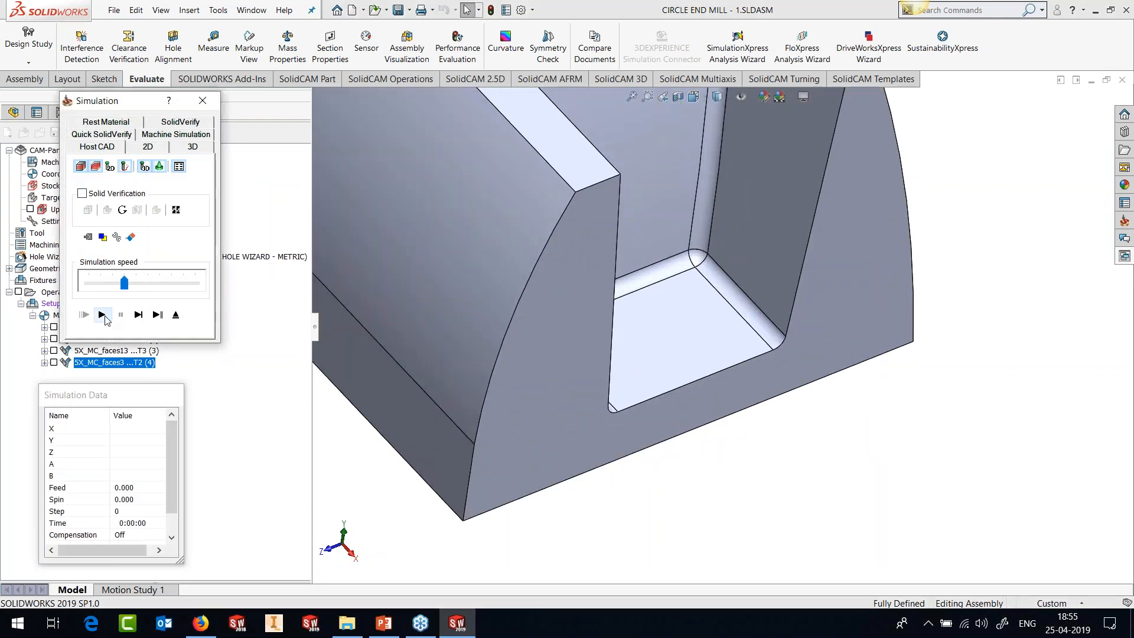
pyautogui.click(102, 314)
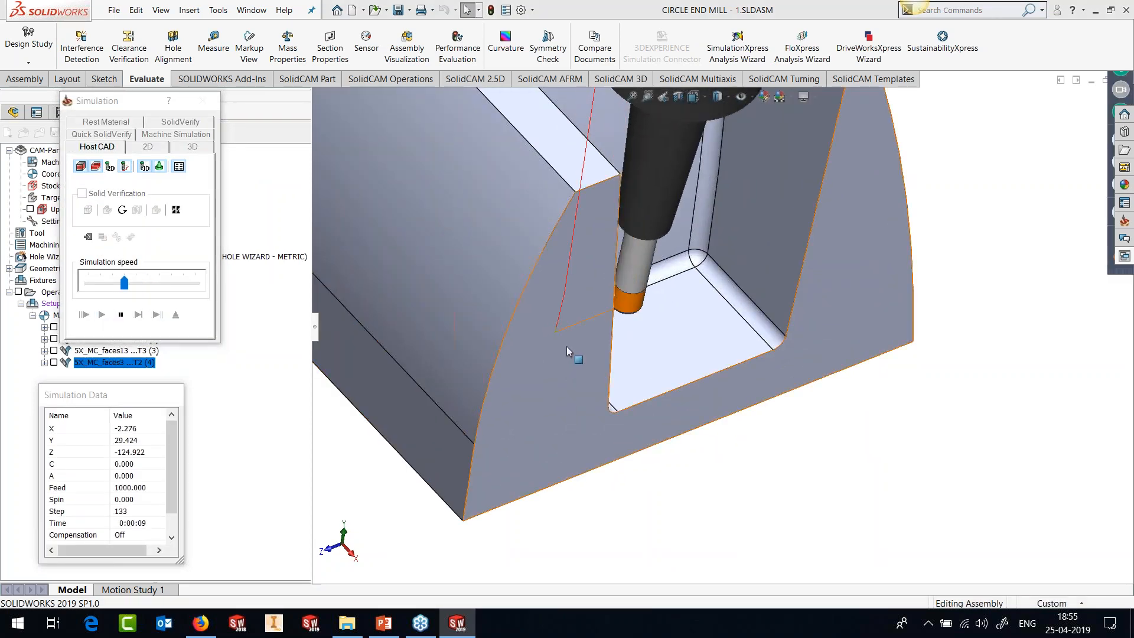
pyautogui.moveTo(565, 346); pyautogui.dragTo(528, 312, button='middle')
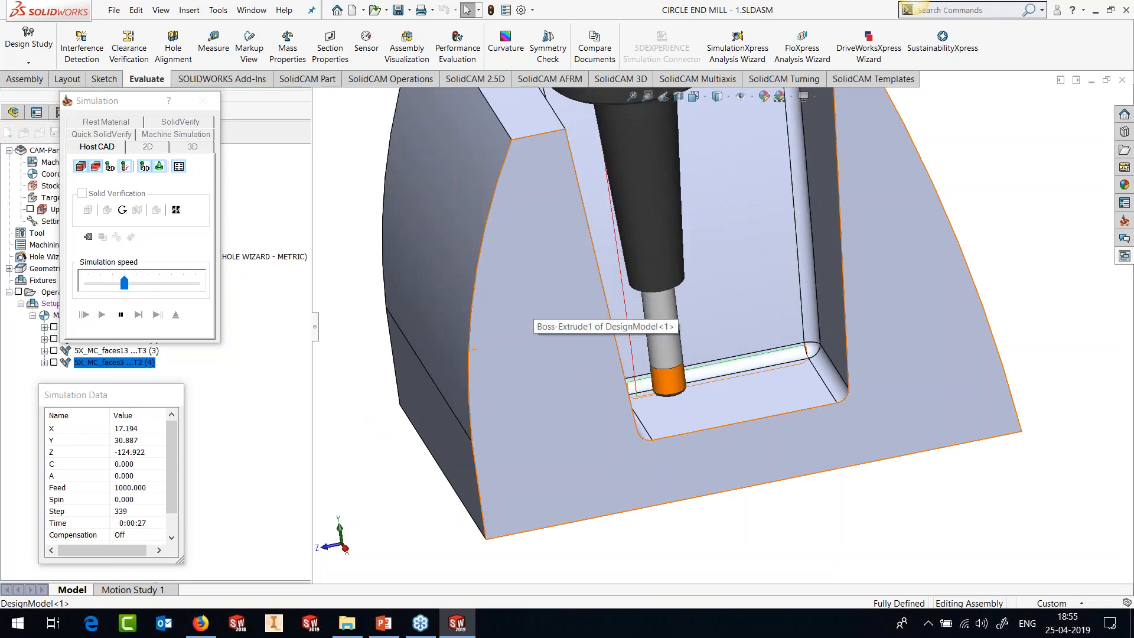
pyautogui.moveTo(528, 311); pyautogui.dragTo(752, 323, button='middle')
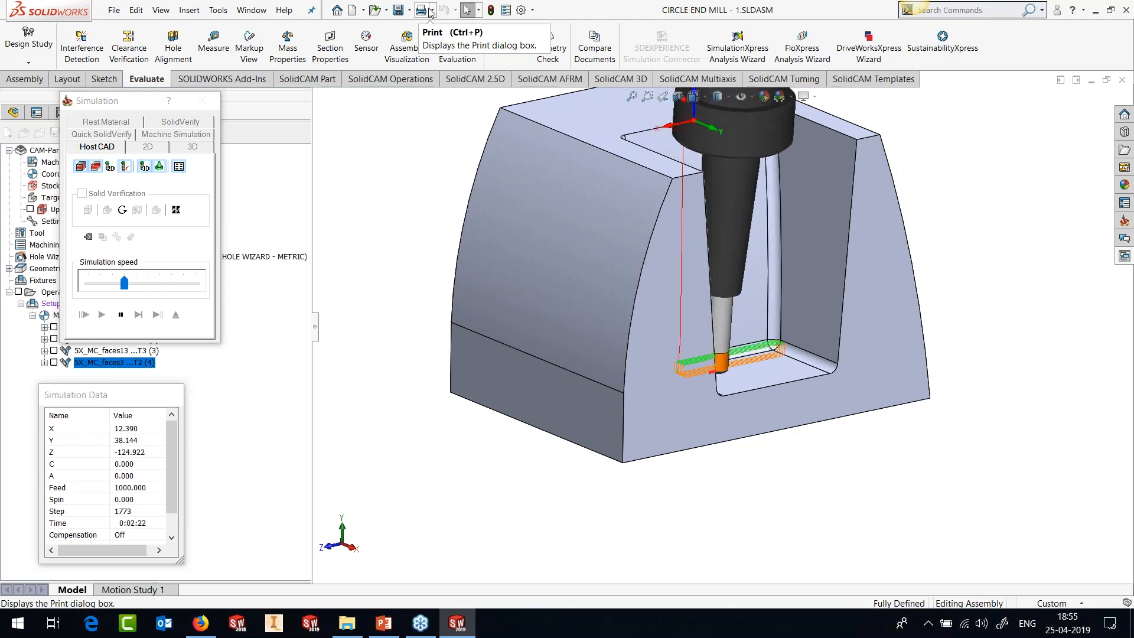
# Raise the simulation speed, examine the floor passes from another angle, then exit the simulation and close the operation
pyautogui.moveTo(124, 283); pyautogui.dragTo(159, 284)
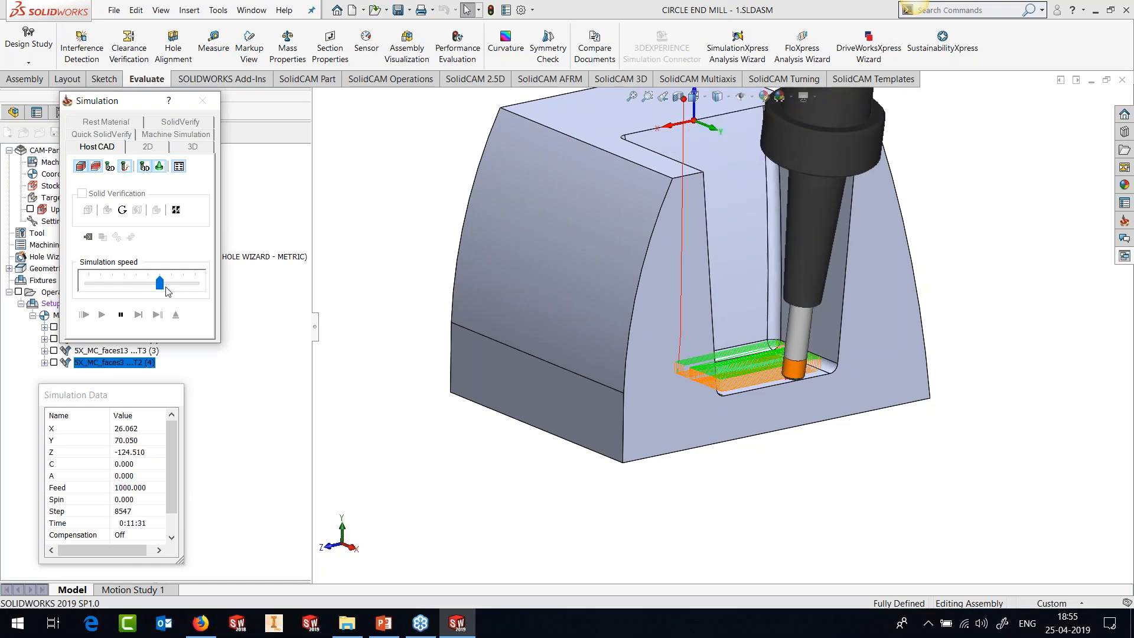
pyautogui.moveTo(458, 311); pyautogui.dragTo(420, 374, button='middle')
pyautogui.click(166, 319)
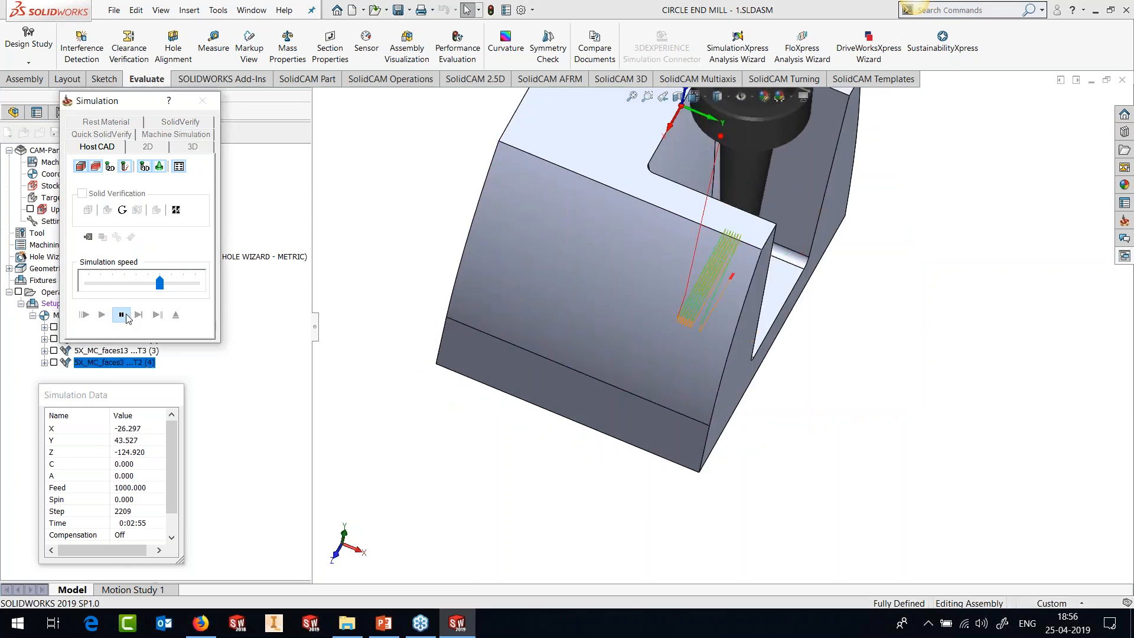
pyautogui.click(125, 317)
pyautogui.click(175, 315)
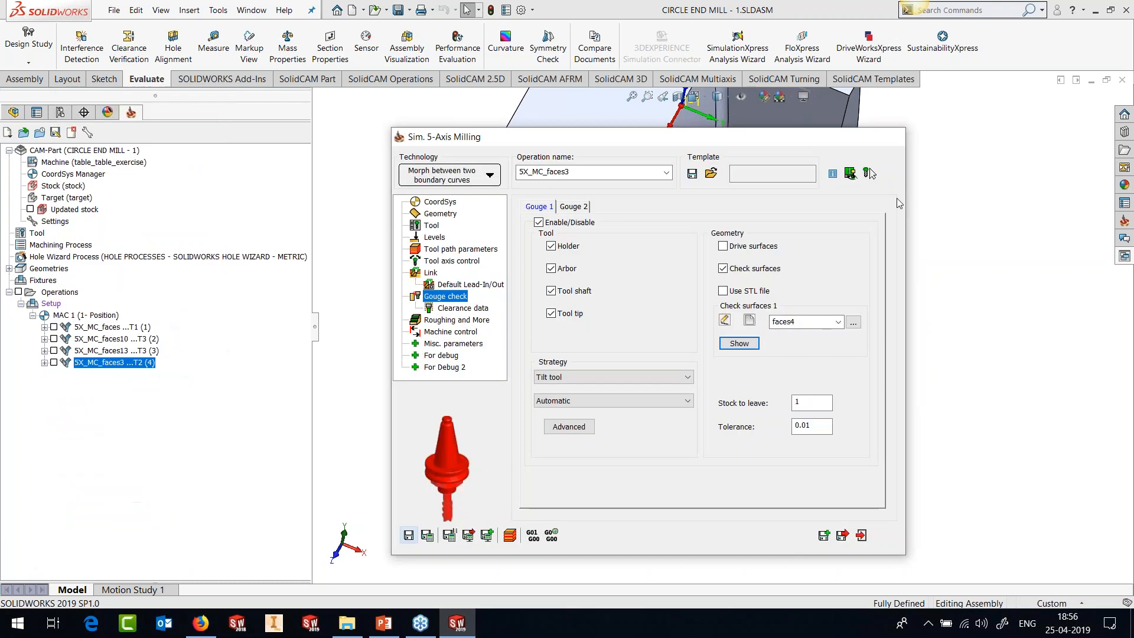
pyautogui.click(865, 531)
pyautogui.scroll(3, 694, 244)
pyautogui.moveTo(693, 244); pyautogui.dragTo(679, 307, button='middle')
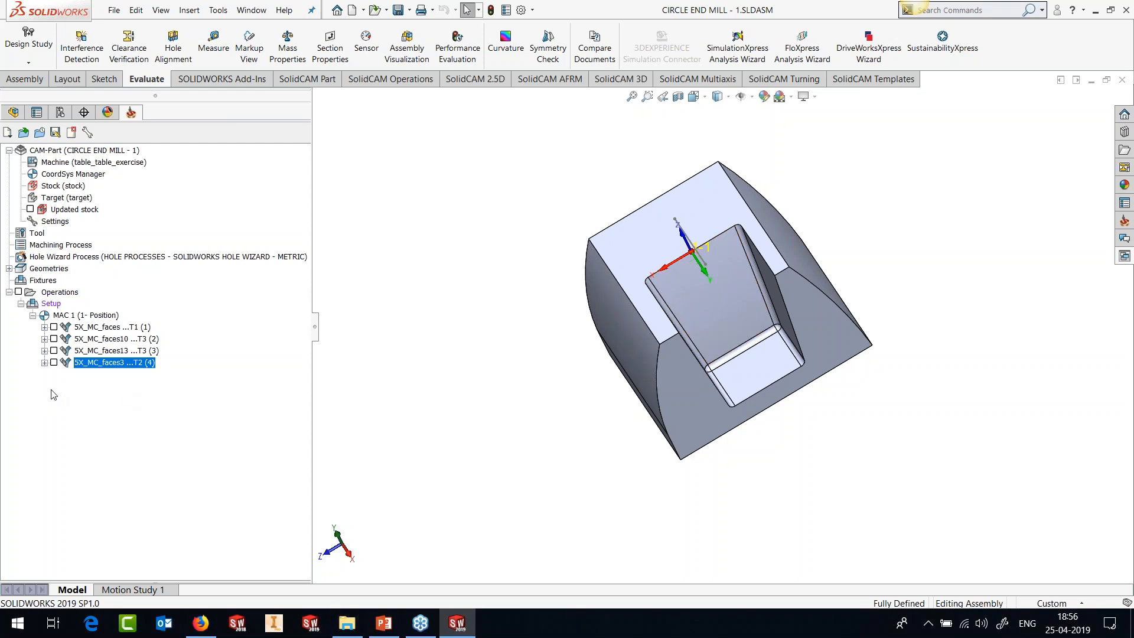
# Minimize SOLIDWORKS, open MULTIBLADE PART.pptx from the desktop in PowerPoint and dismiss the digital pen tip
pyautogui.click(1096, 11)
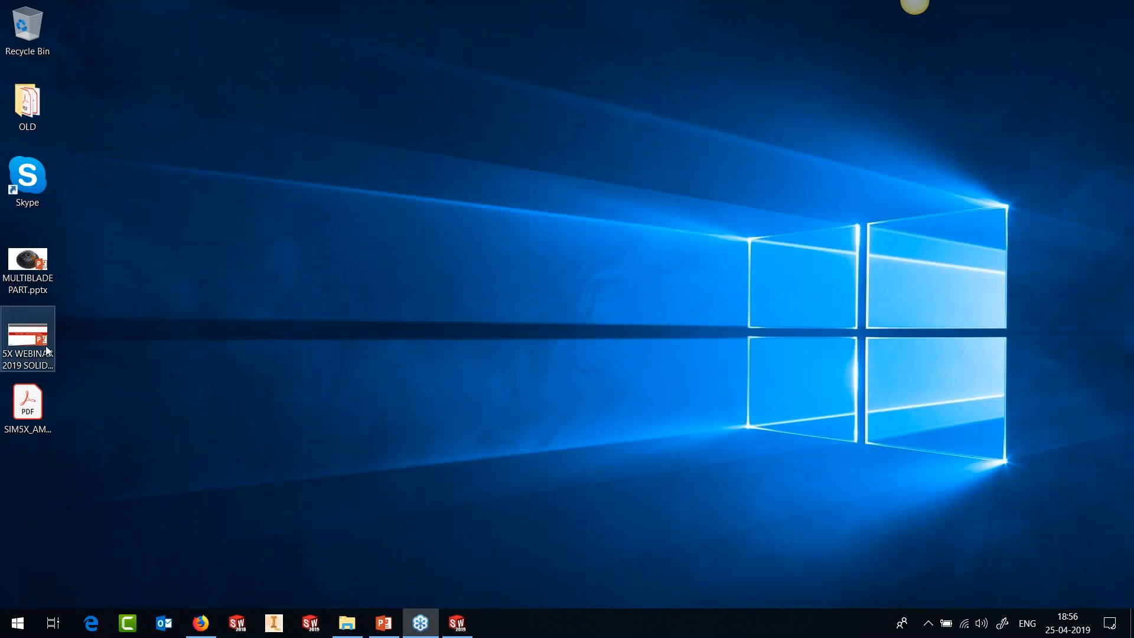
pyautogui.doubleClick(28, 263)
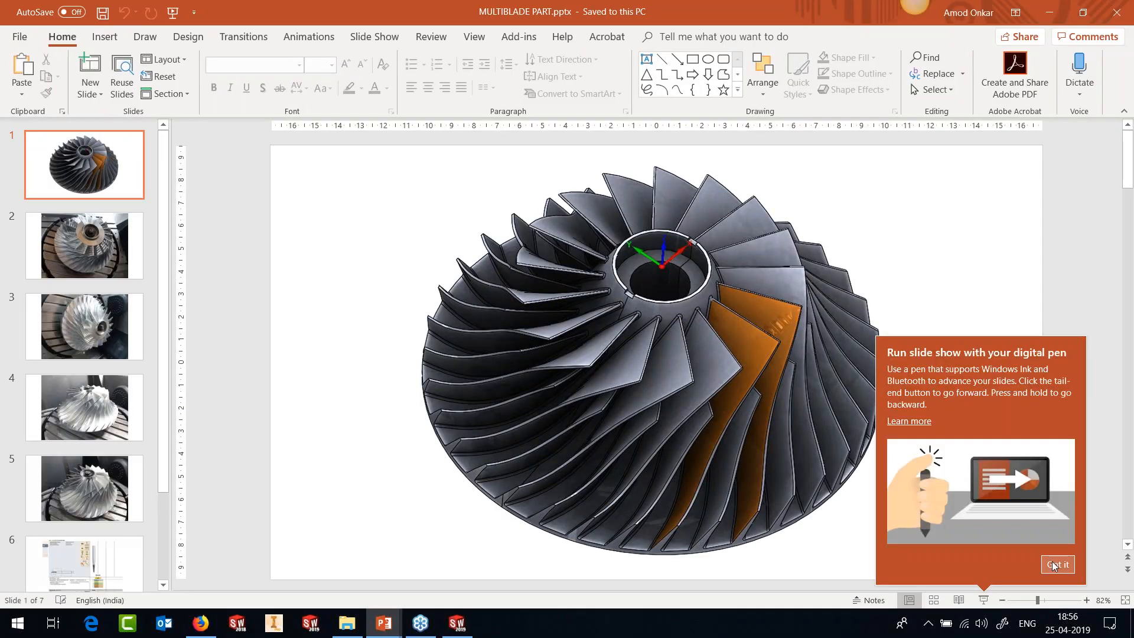
pyautogui.click(1053, 565)
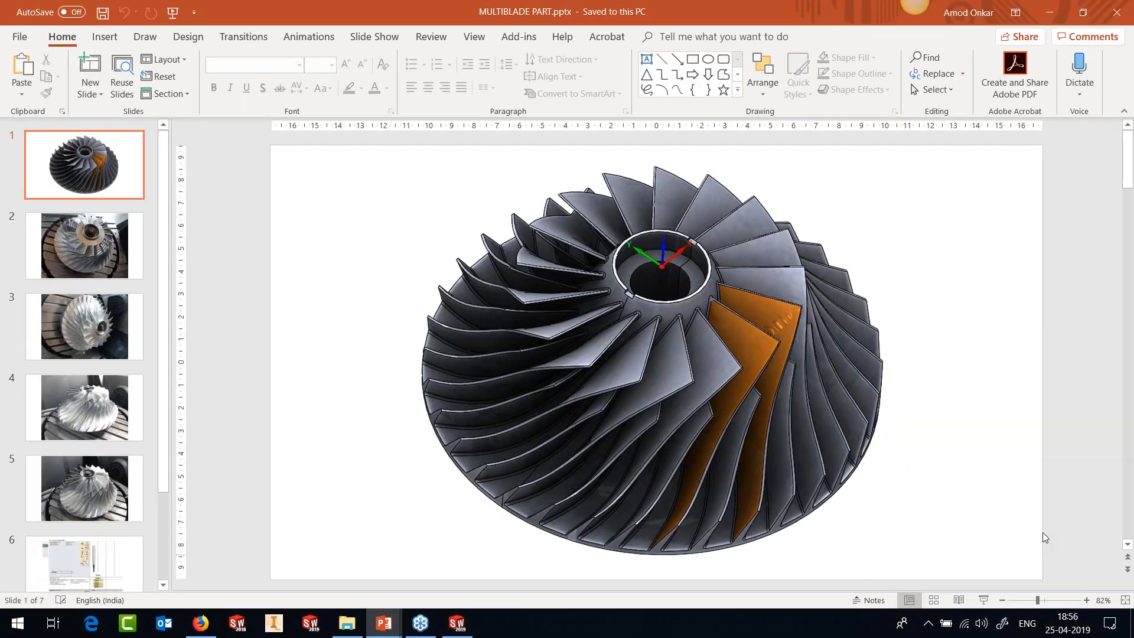
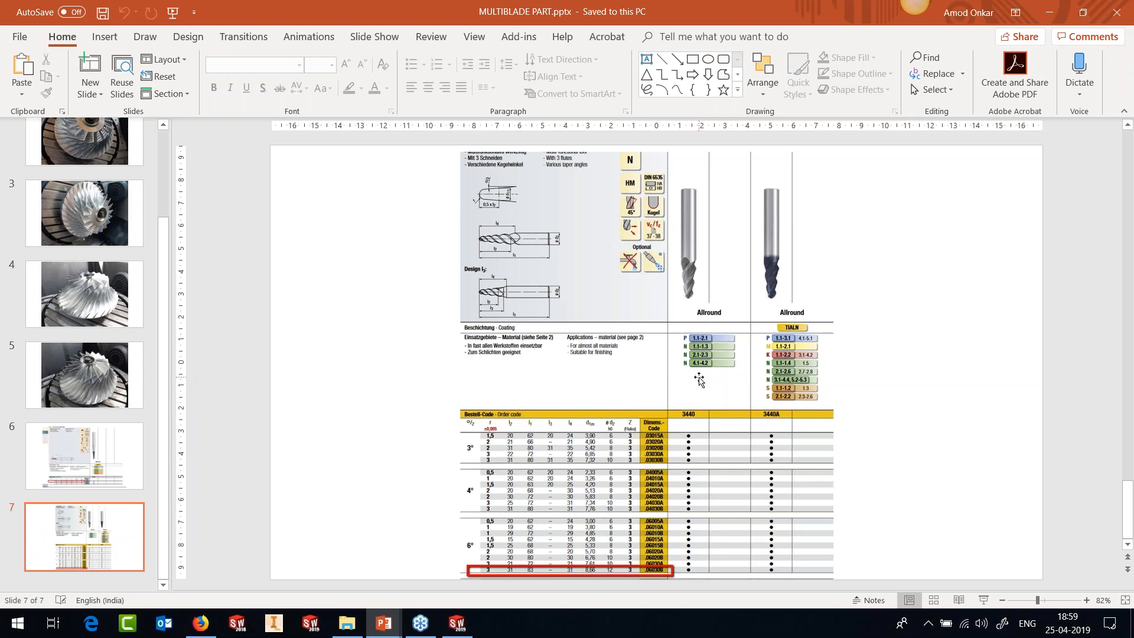
# Minimize the PowerPoint presentation and switch back to the CIRCLE END MILL - 1 assembly in SOLIDWORKS
pyautogui.click(1052, 13)
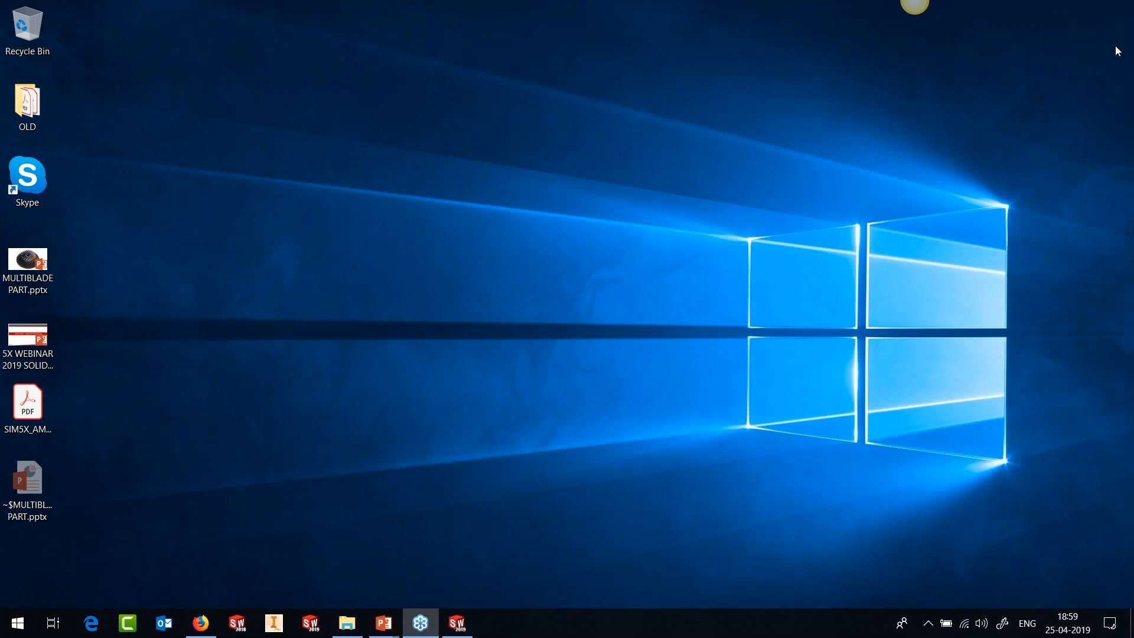
pyautogui.click(501, 325)
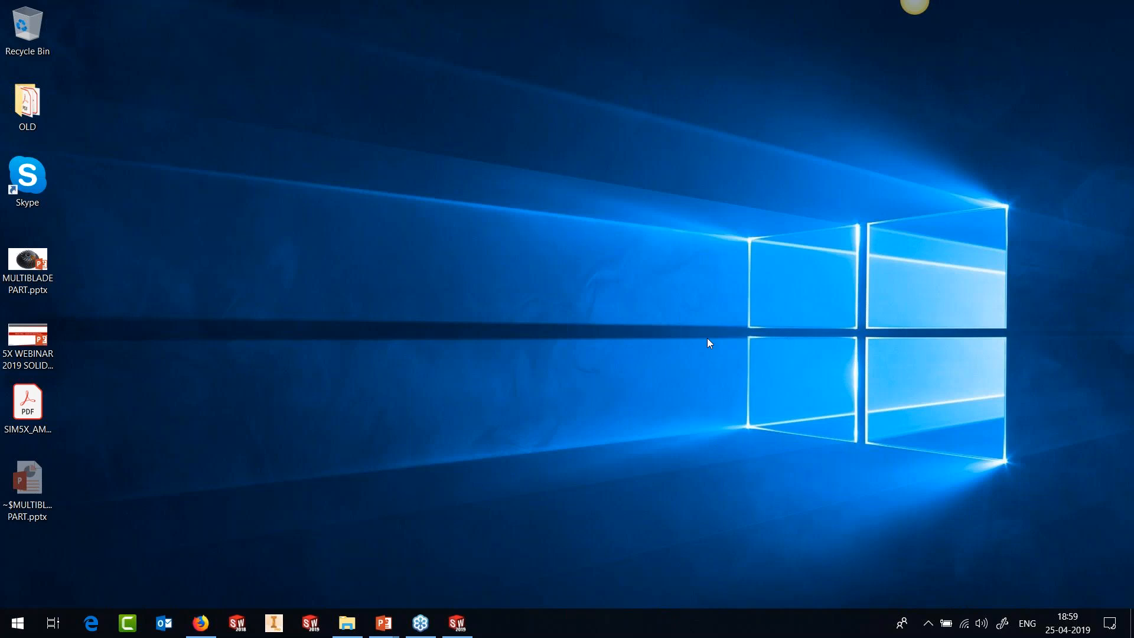
pyautogui.click(460, 629)
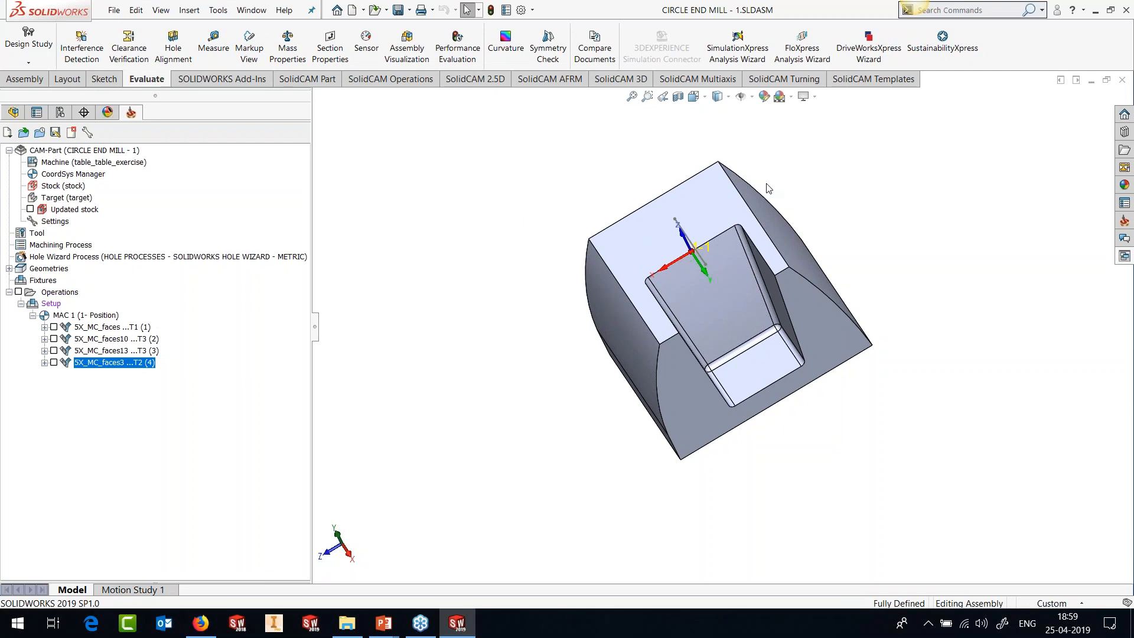
pyautogui.click(218, 10)
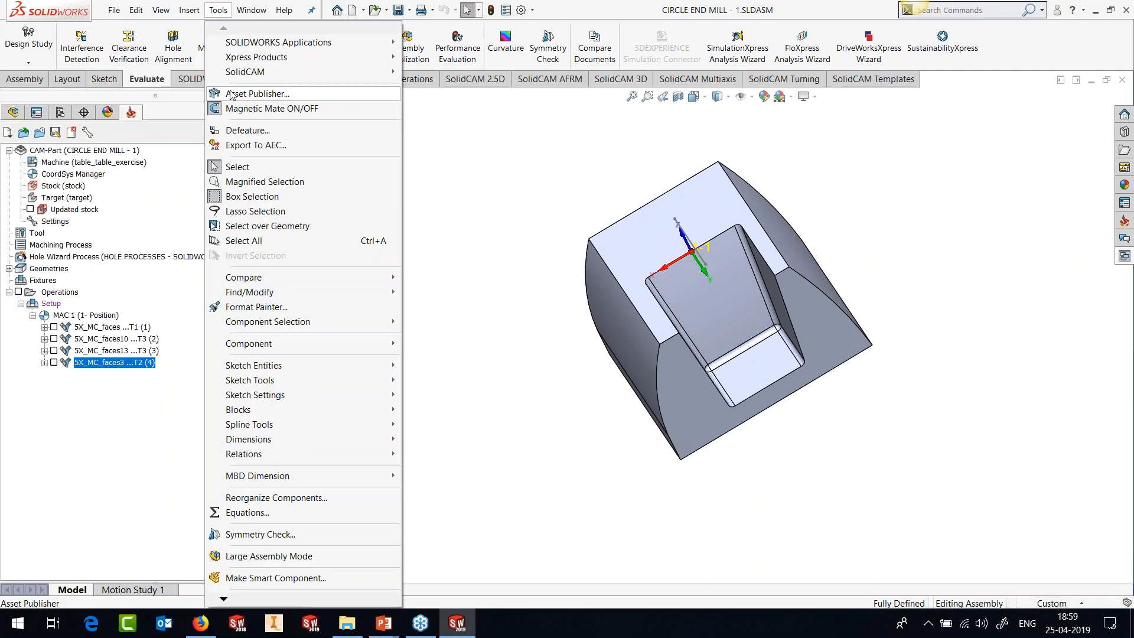
pyautogui.click(653, 169)
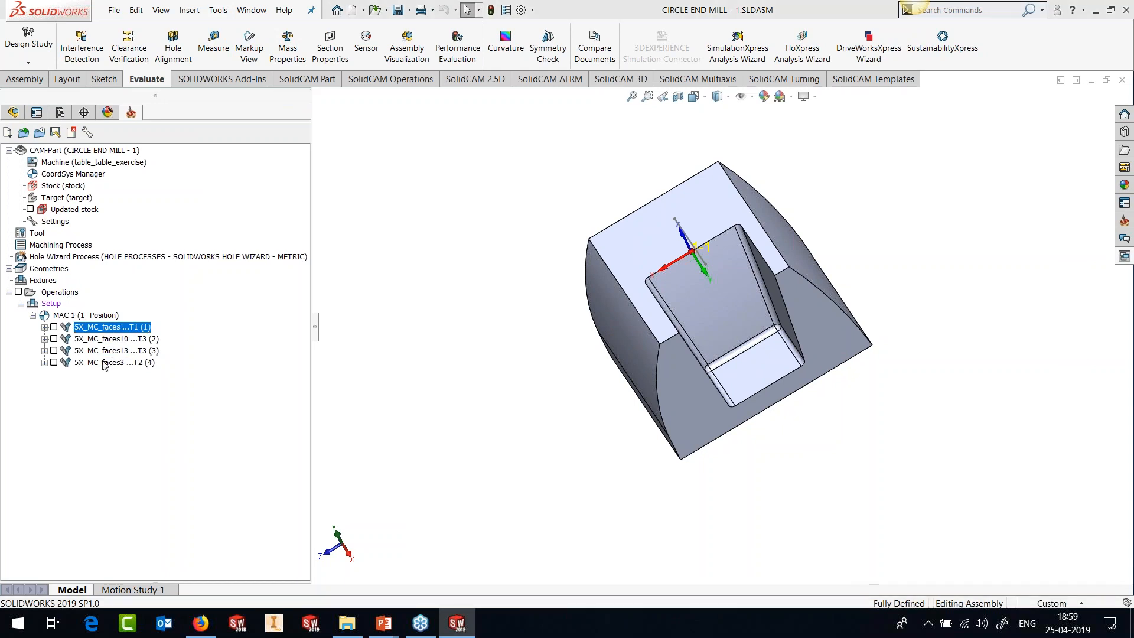
pyautogui.keyDown('shift'); pyautogui.click(101, 326); pyautogui.keyUp('shift')
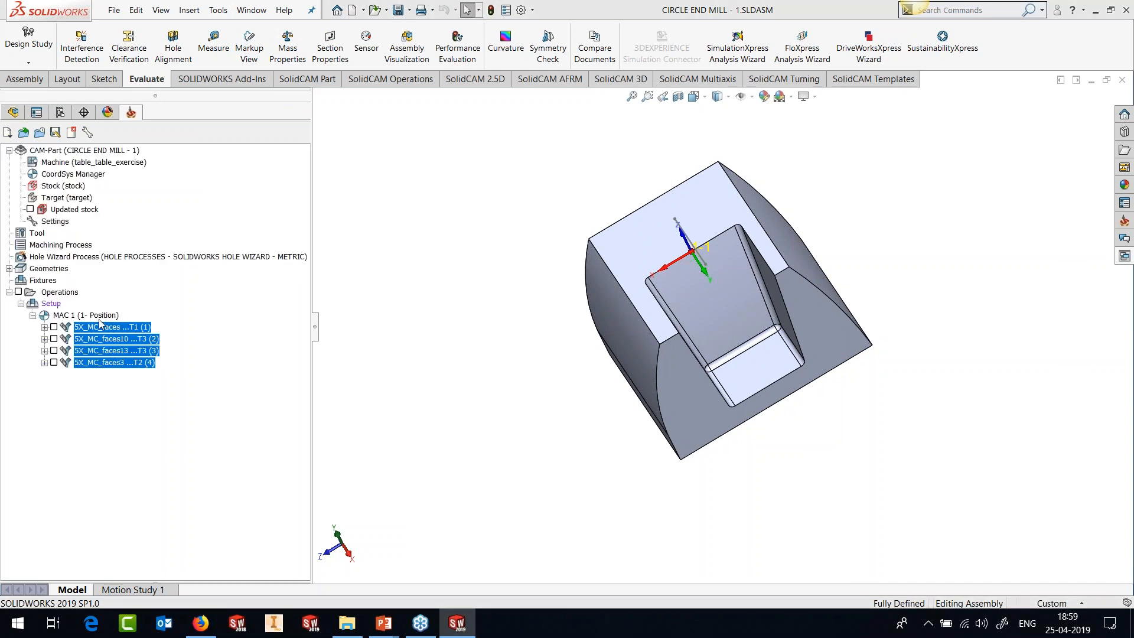
pyautogui.rightClick(59, 291)
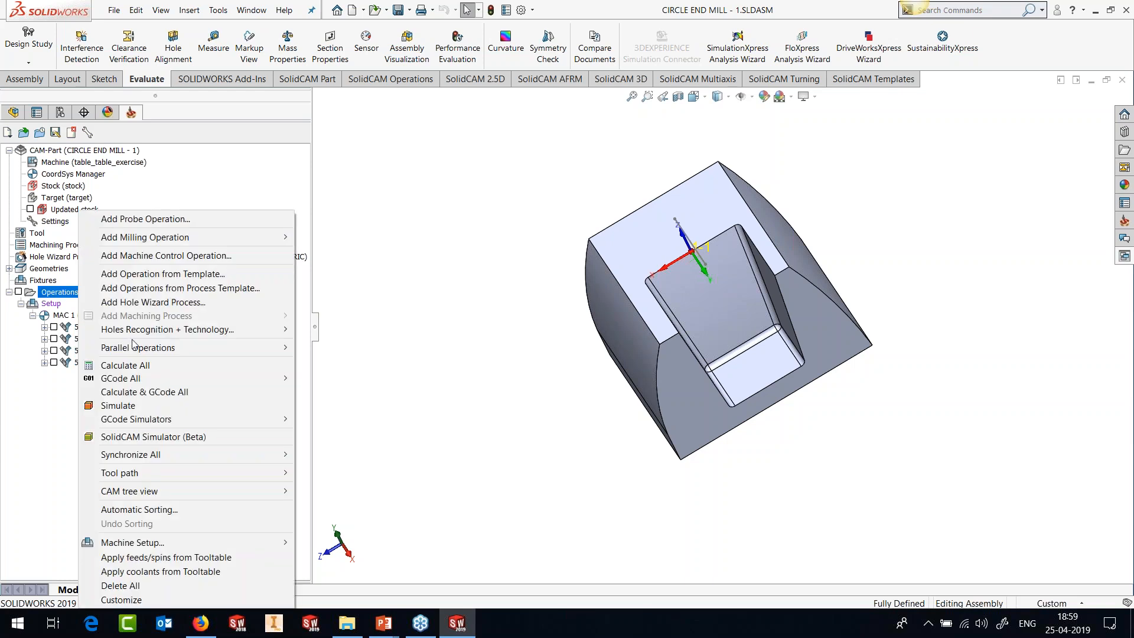
pyautogui.click(9, 503)
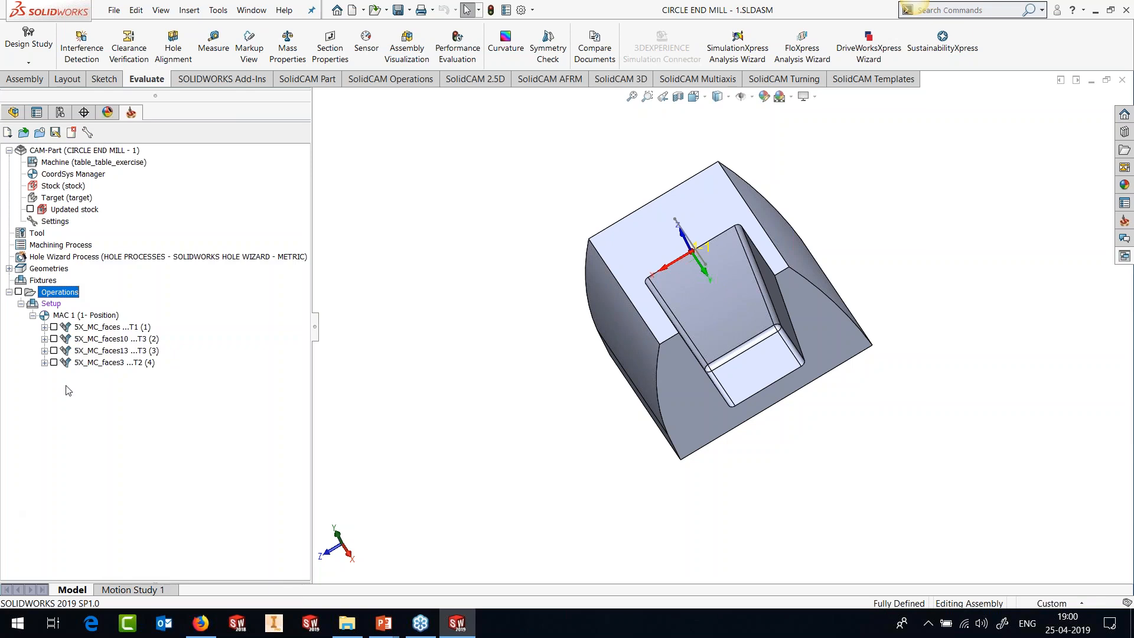
pyautogui.click(92, 328)
pyautogui.rightClick(92, 329)
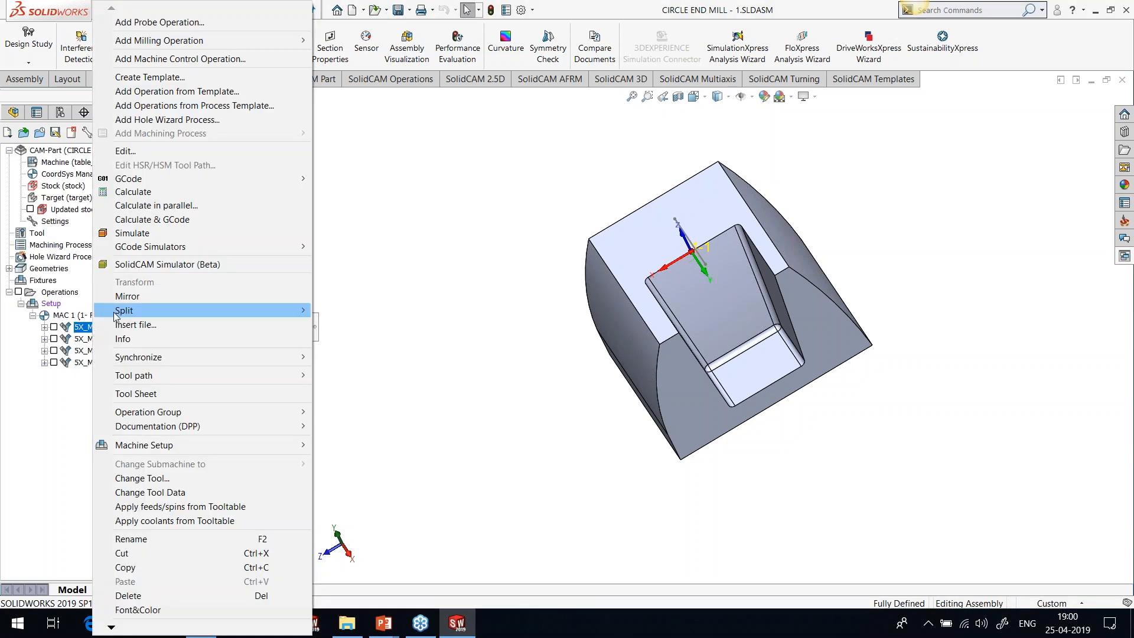
pyautogui.moveTo(143, 312)
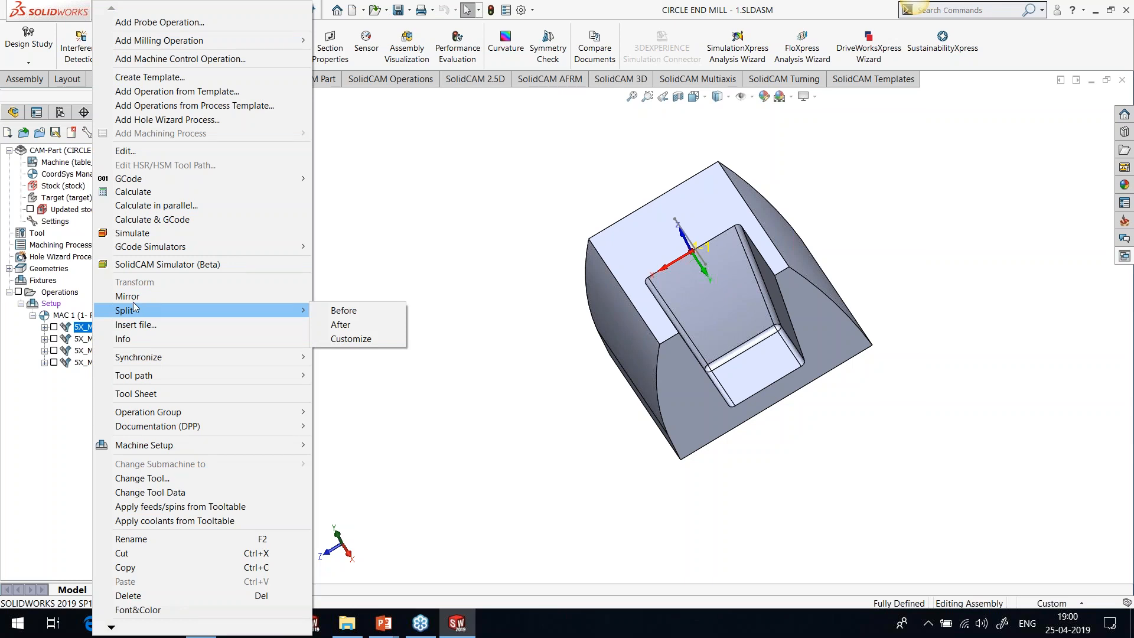
pyautogui.click(78, 293)
pyautogui.rightClick(70, 298)
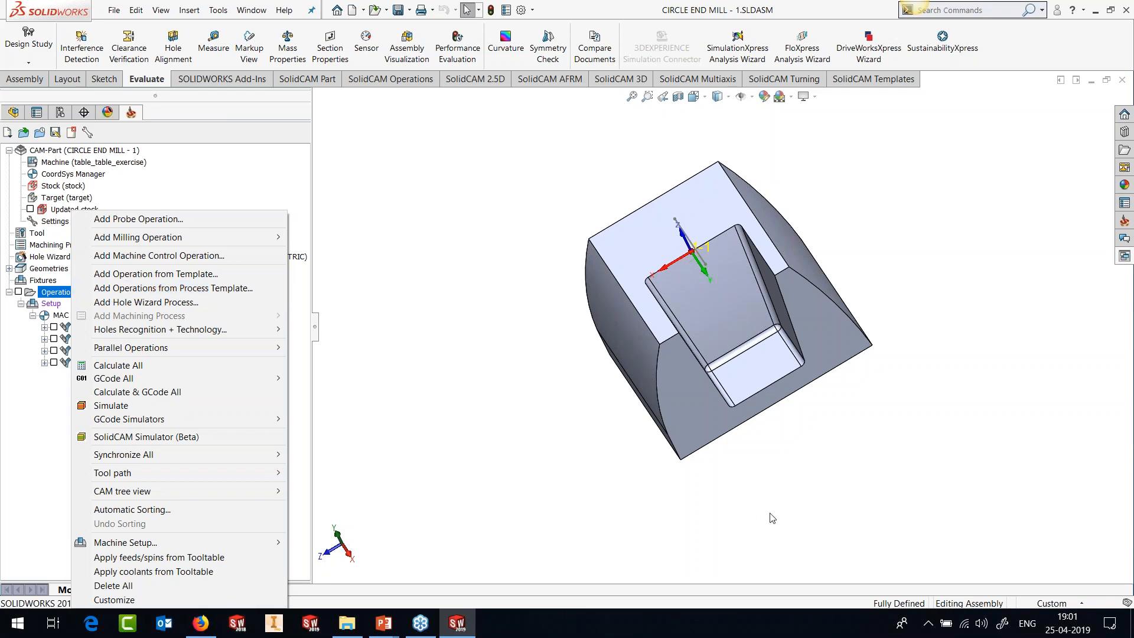
pyautogui.click(783, 553)
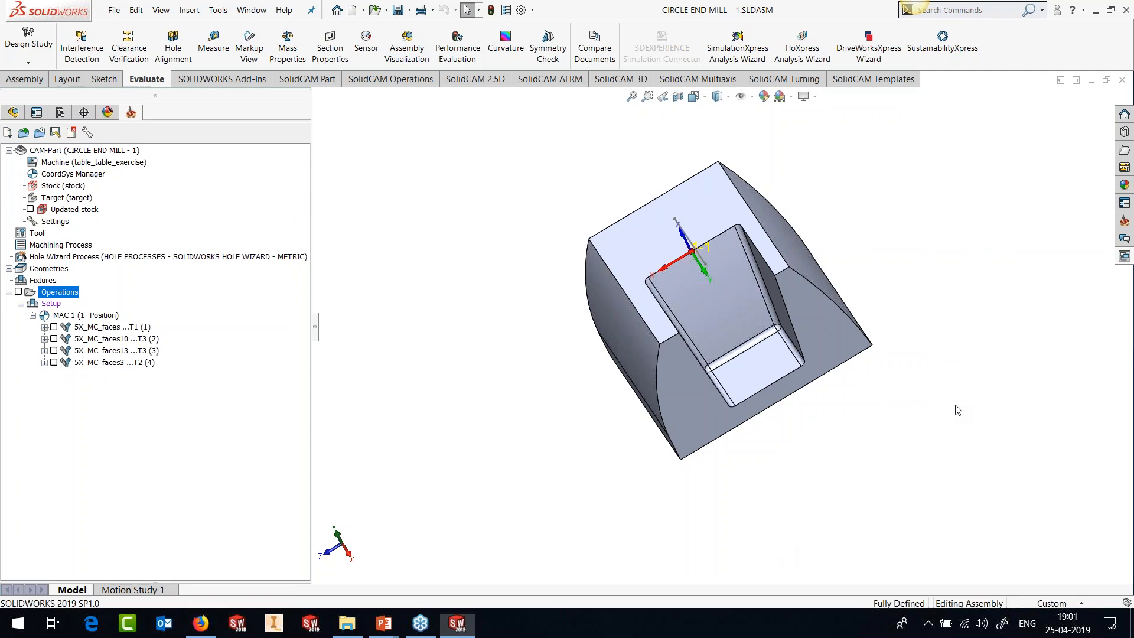